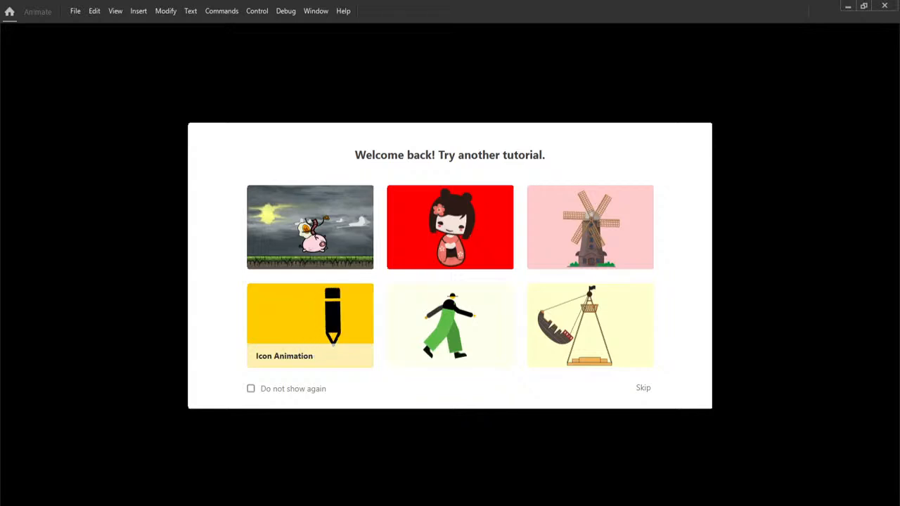
Dismiss the mail notification, skip the welcome tutorials and create a new 1920 × 1080 document at 30 FPS
{"action": "left_click_drag", "start_coordinate": [768, 424], "coordinate": [0, 424]}
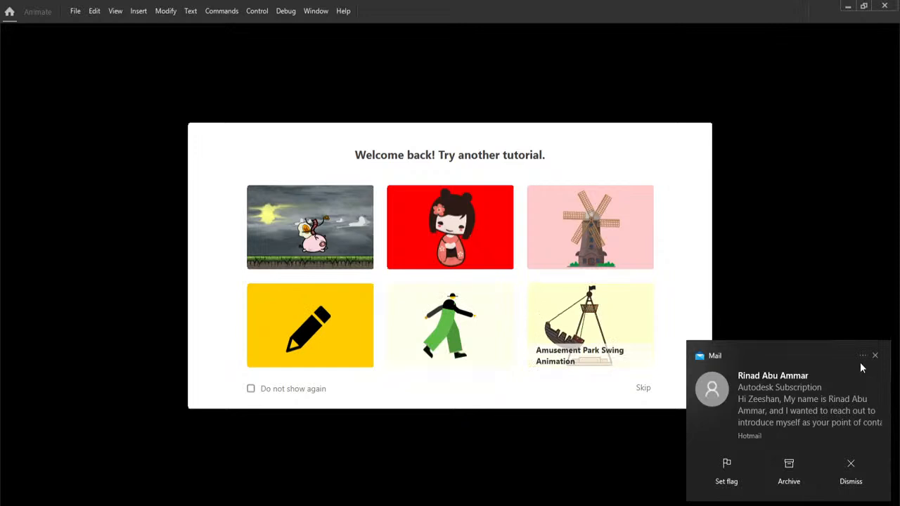
{"action": "left_click", "coordinate": [876, 358]}
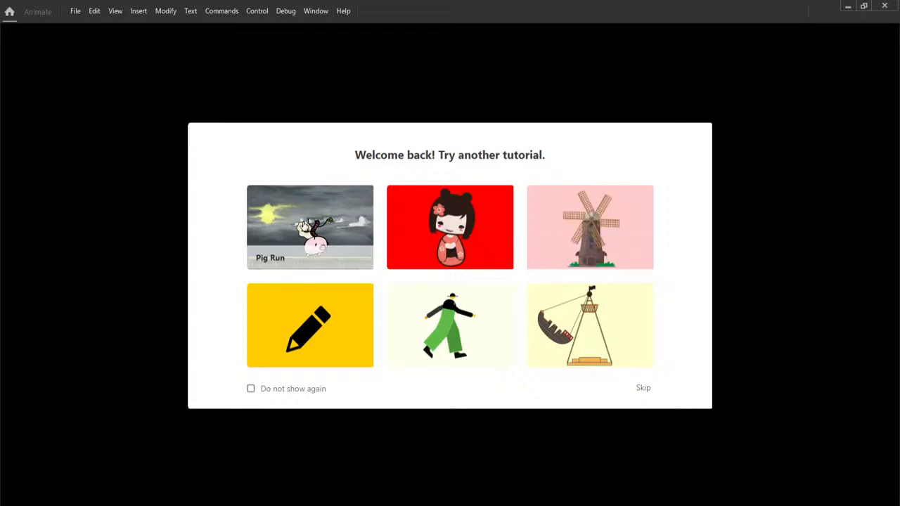
{"action": "left_click", "coordinate": [643, 388]}
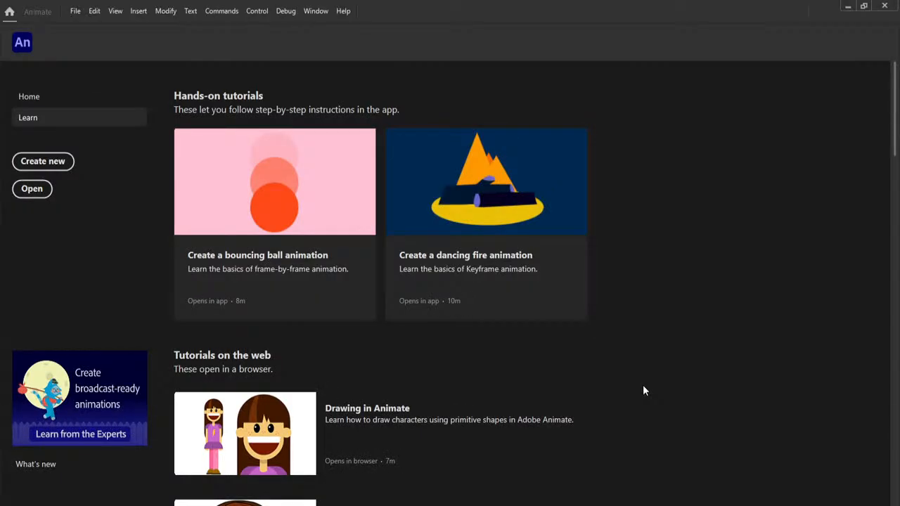
{"action": "left_click", "coordinate": [75, 10]}
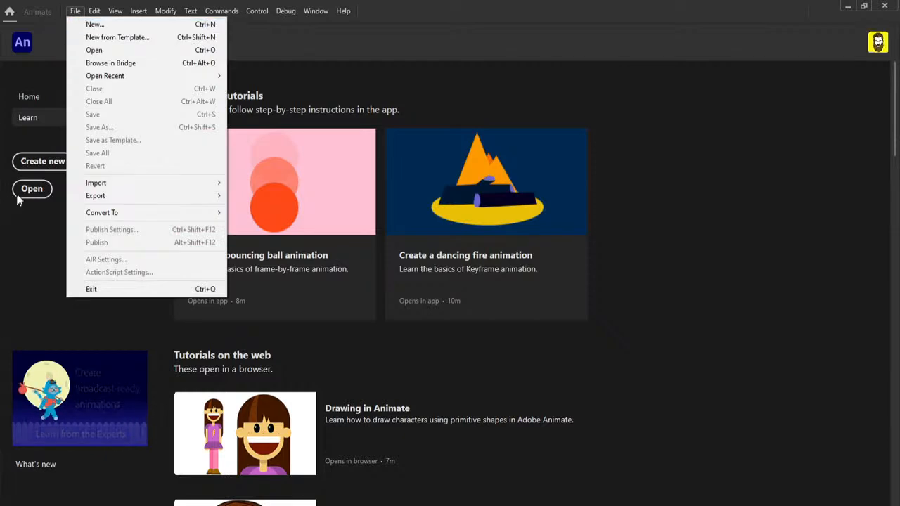
{"action": "left_click", "coordinate": [91, 26]}
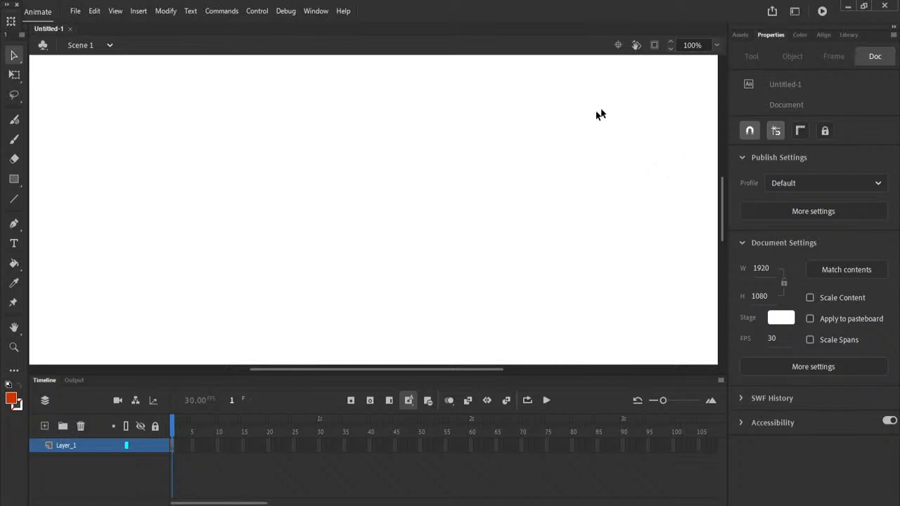
Draw a red circle about 458 px in diameter without a stroke and place it at the stage's lower edge, slightly left of centre
{"action": "left_click", "coordinate": [718, 45]}
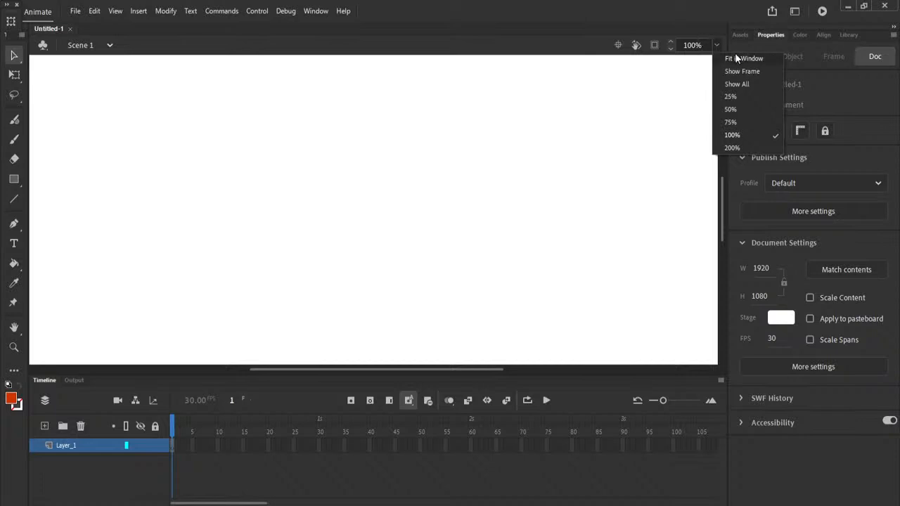
{"action": "left_click", "coordinate": [736, 58]}
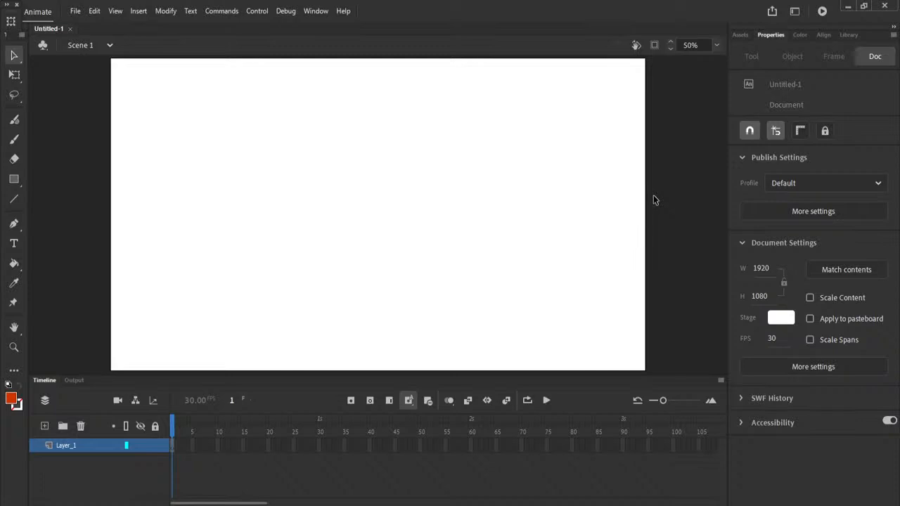
{"action": "left_click", "coordinate": [14, 180]}
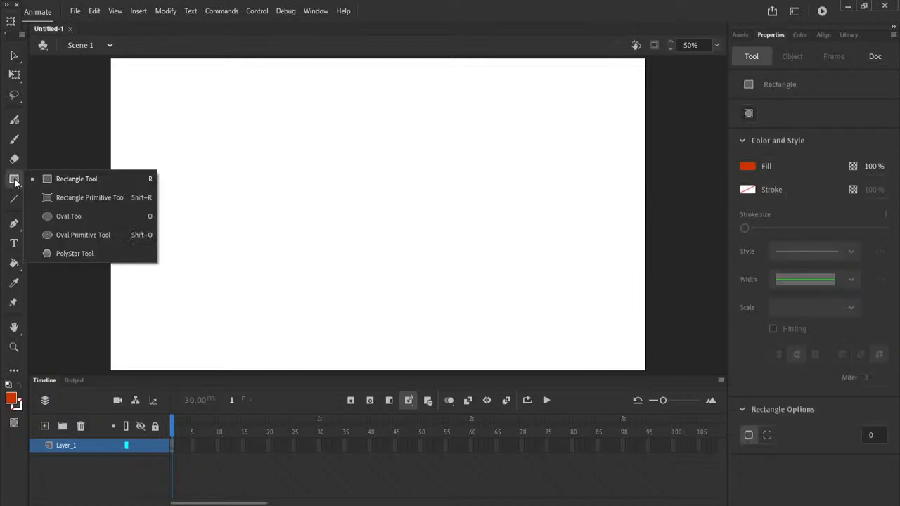
{"action": "left_click", "coordinate": [69, 216]}
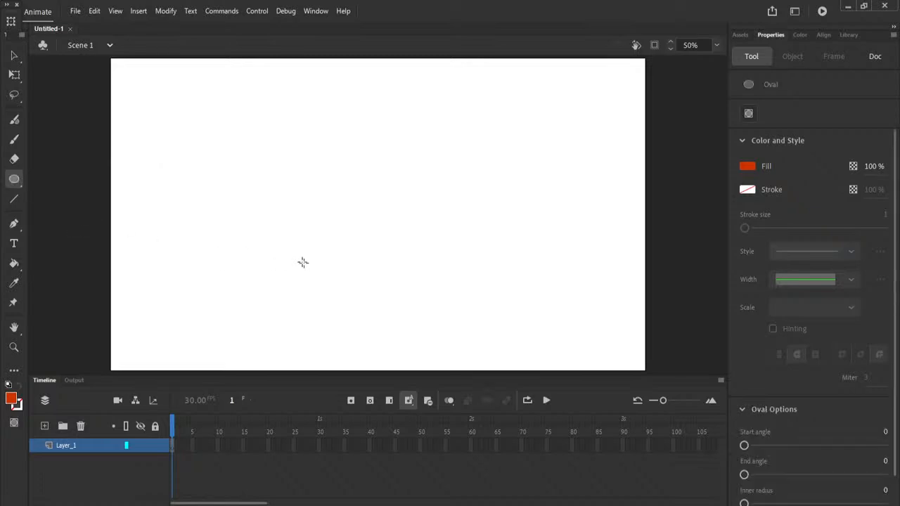
{"action": "left_click_drag", "start_coordinate": [316, 237], "coordinate": [444, 368]}
{"action": "left_click", "coordinate": [14, 55]}
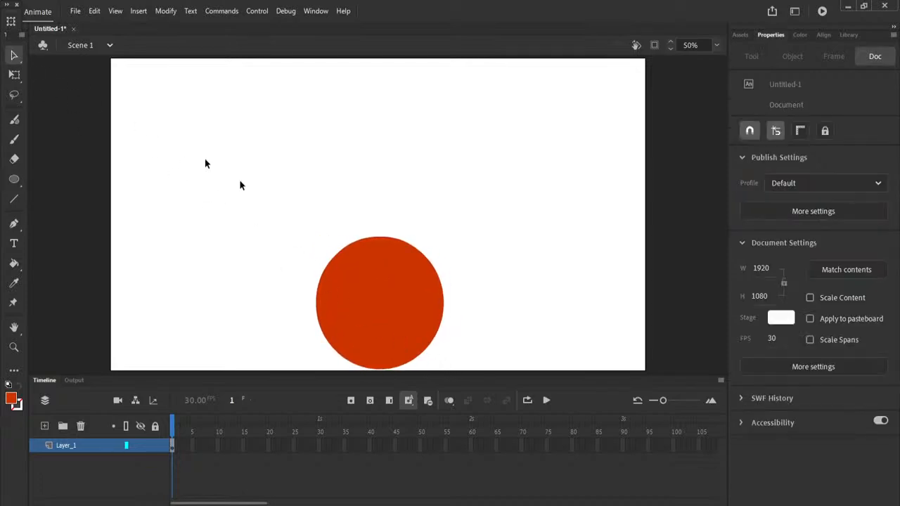
{"action": "left_click_drag", "start_coordinate": [403, 327], "coordinate": [377, 325]}
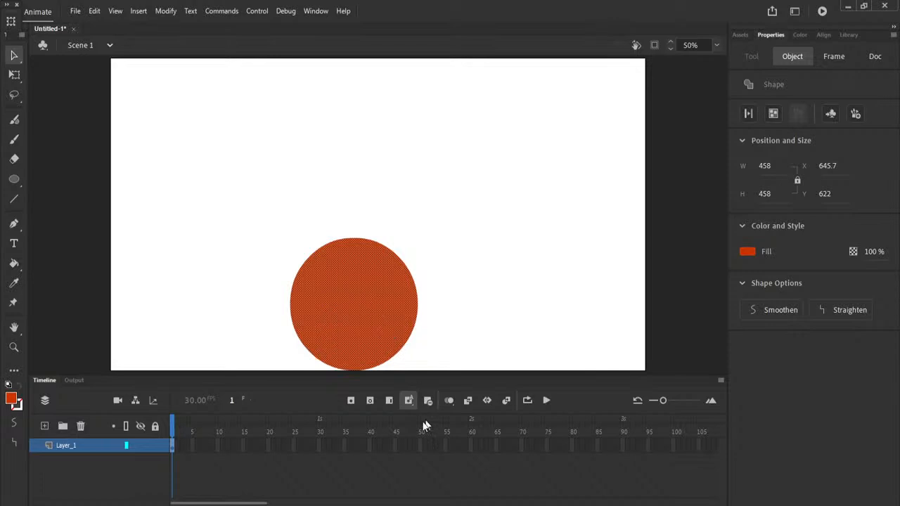
Insert a keyframe at frame 60 of Layer_1
{"action": "left_click", "coordinate": [471, 448]}
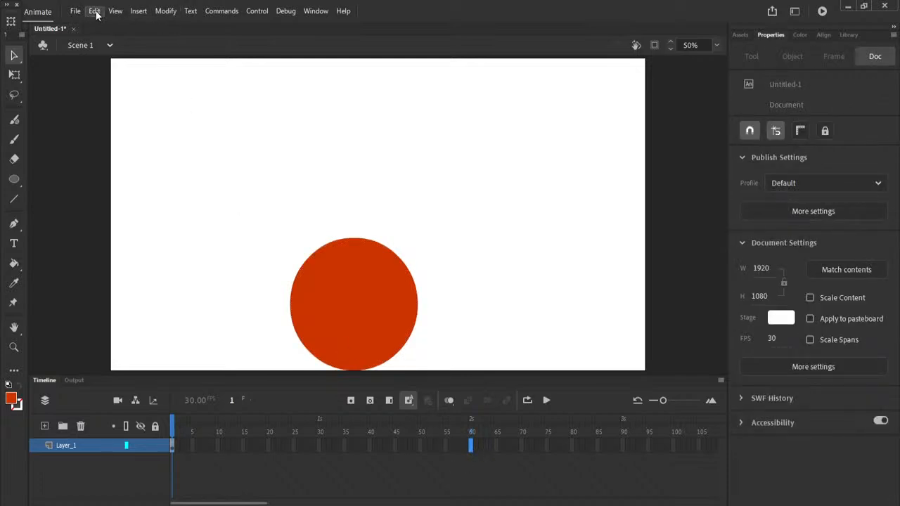
{"action": "left_click", "coordinate": [137, 12]}
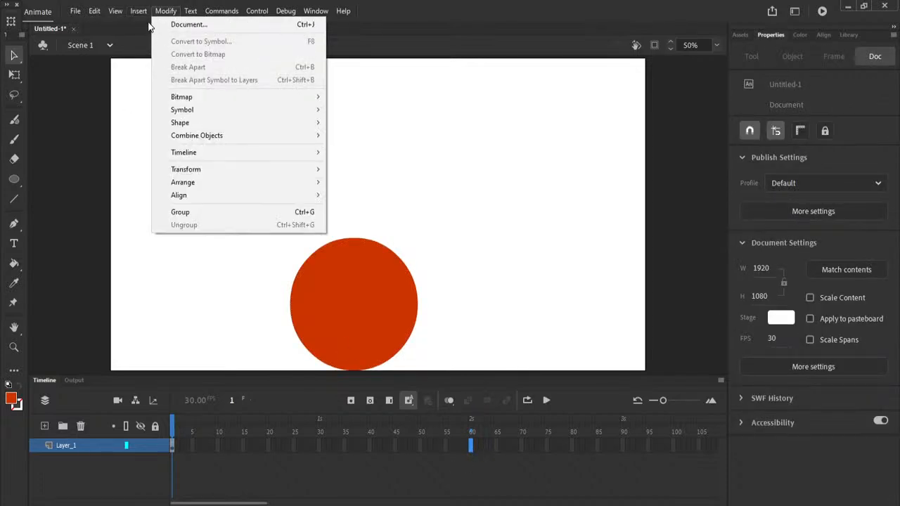
{"action": "mouse_move", "coordinate": [161, 85]}
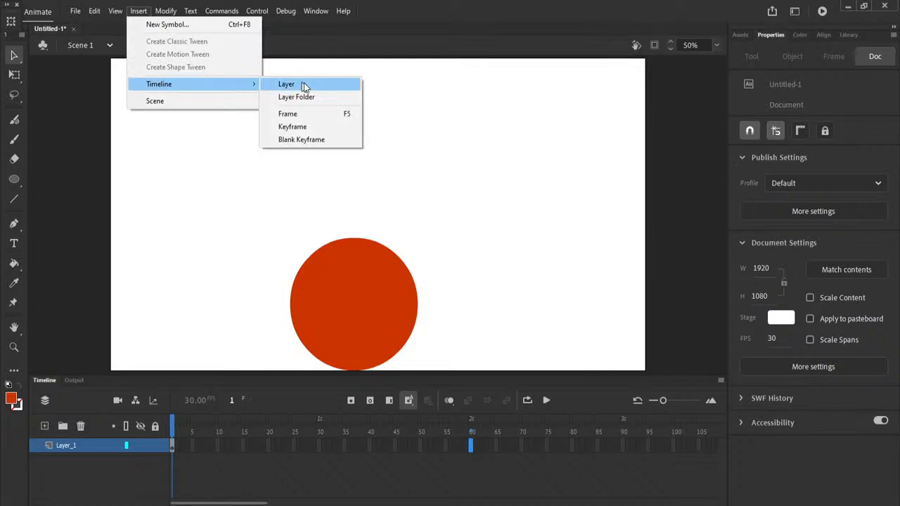
{"action": "left_click", "coordinate": [316, 126]}
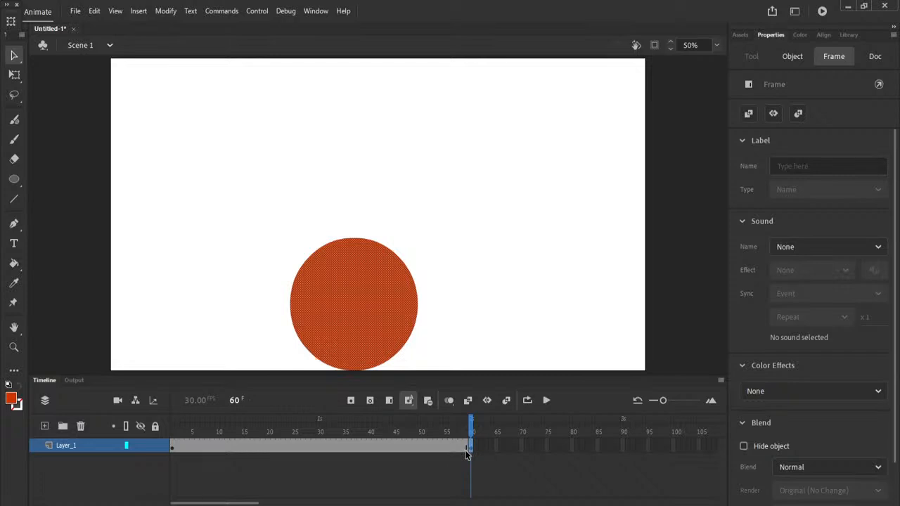
Go to the keyframe at frame 60 and deselect the circle on the stage
{"action": "left_click", "coordinate": [175, 449]}
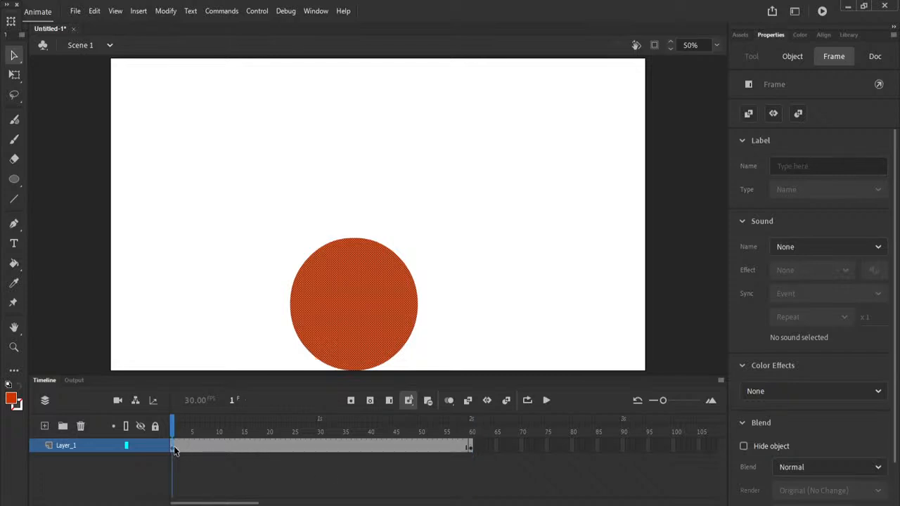
{"action": "left_click", "coordinate": [471, 450]}
{"action": "left_click", "coordinate": [664, 142]}
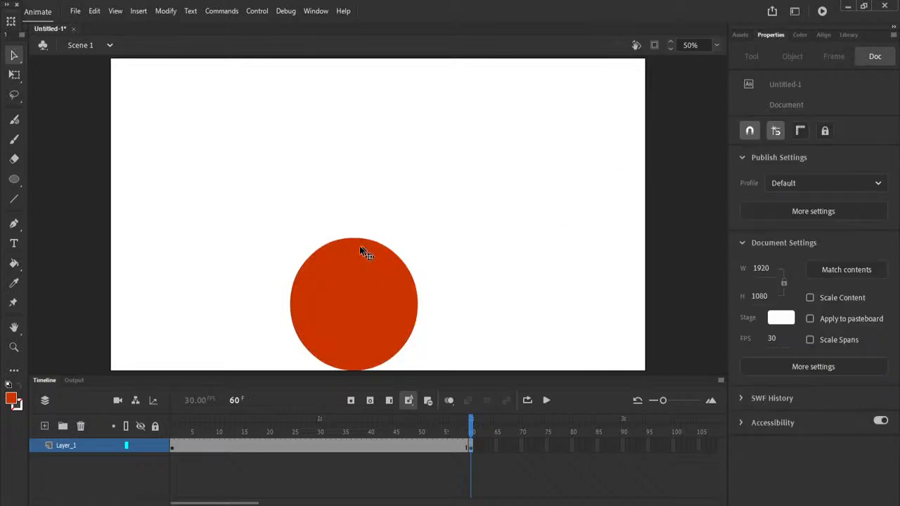
{"action": "left_click", "coordinate": [94, 11]}
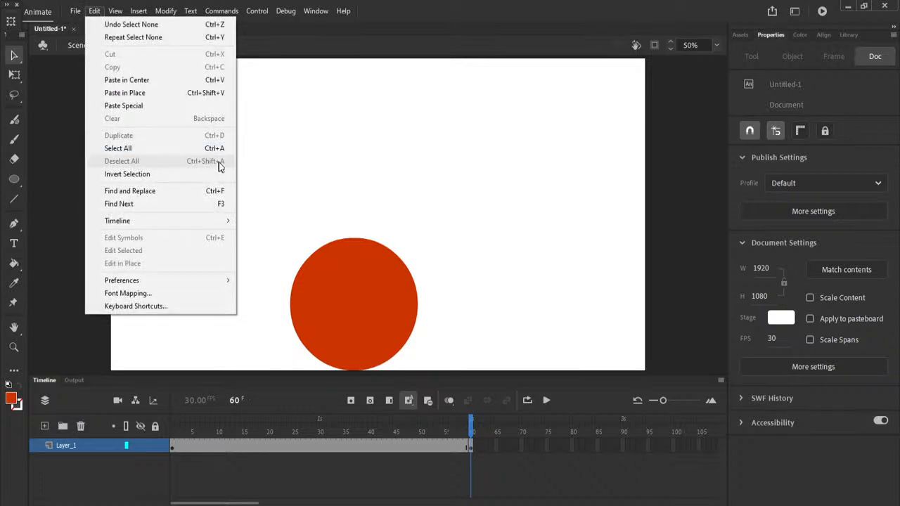
{"action": "left_click", "coordinate": [672, 205]}
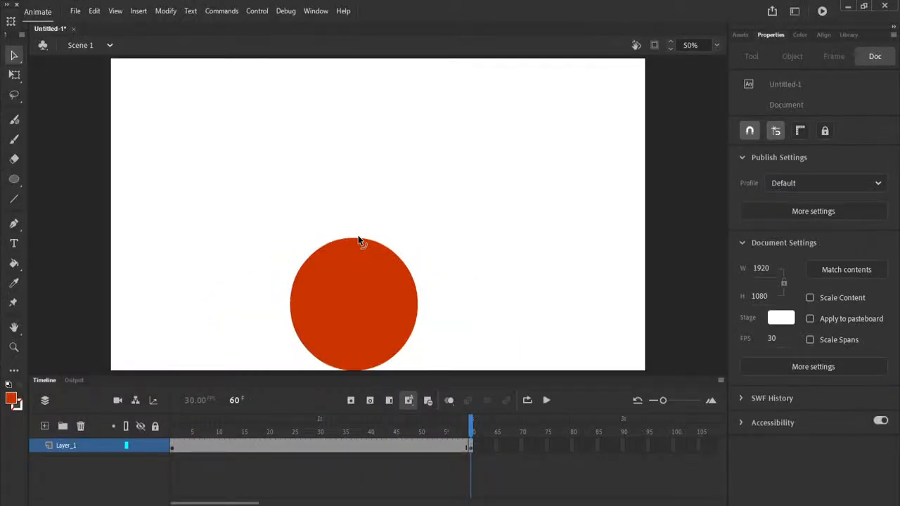
Reshape the circle at frame 60 into a triangular form by pulling its outline into an upper peak and two lower corners
{"action": "left_click_drag", "start_coordinate": [358, 241], "coordinate": [352, 128]}
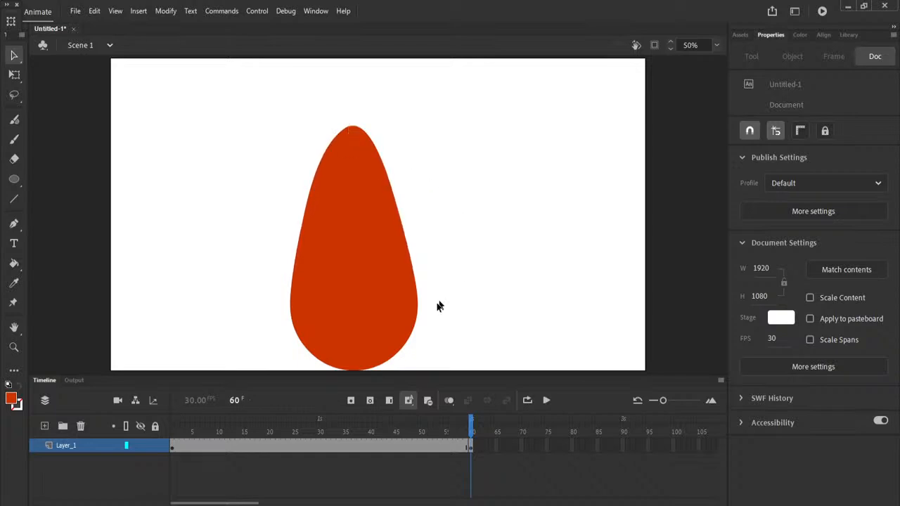
{"action": "left_click_drag", "start_coordinate": [417, 322], "coordinate": [478, 331]}
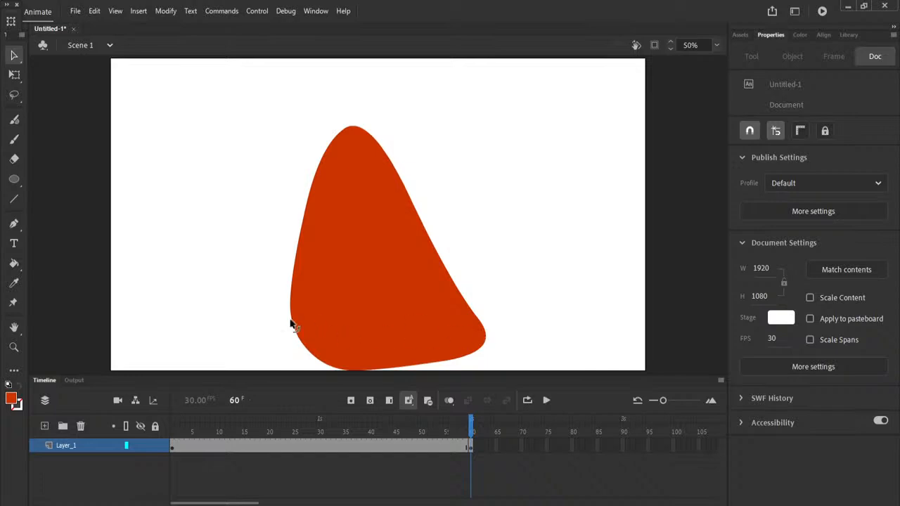
{"action": "left_click_drag", "start_coordinate": [293, 322], "coordinate": [236, 335]}
{"action": "left_click_drag", "start_coordinate": [286, 246], "coordinate": [313, 226]}
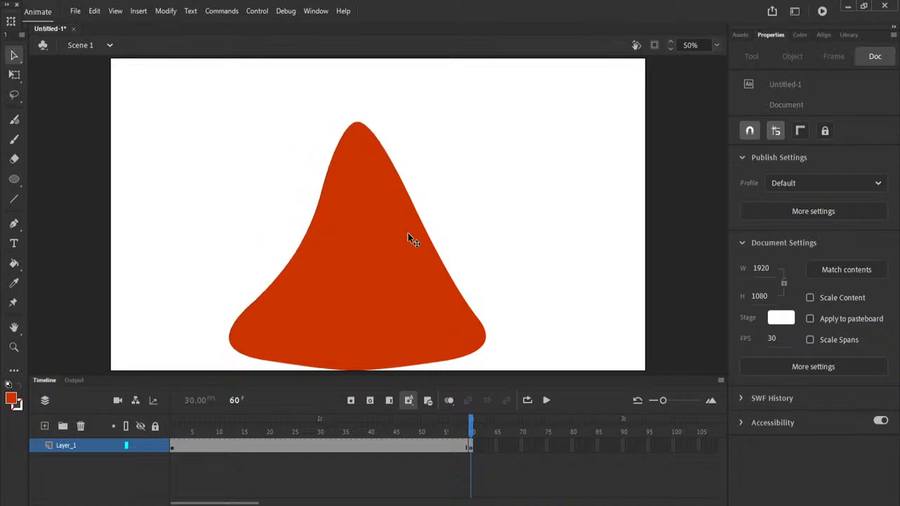
{"action": "left_click_drag", "start_coordinate": [426, 234], "coordinate": [401, 249]}
{"action": "left_click_drag", "start_coordinate": [350, 137], "coordinate": [347, 169]}
{"action": "left_click_drag", "start_coordinate": [306, 247], "coordinate": [288, 249]}
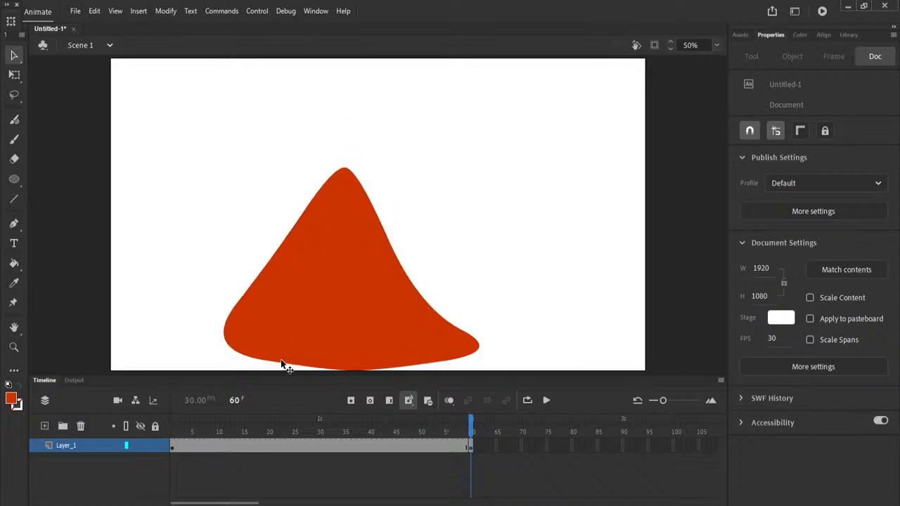
Bend the shape's lower edge upward on the left, curve its right side inward and stretch the lower-right corner outward
{"action": "left_click_drag", "start_coordinate": [339, 368], "coordinate": [326, 328]}
{"action": "left_click_drag", "start_coordinate": [418, 361], "coordinate": [417, 373]}
{"action": "left_click_drag", "start_coordinate": [445, 349], "coordinate": [442, 348]}
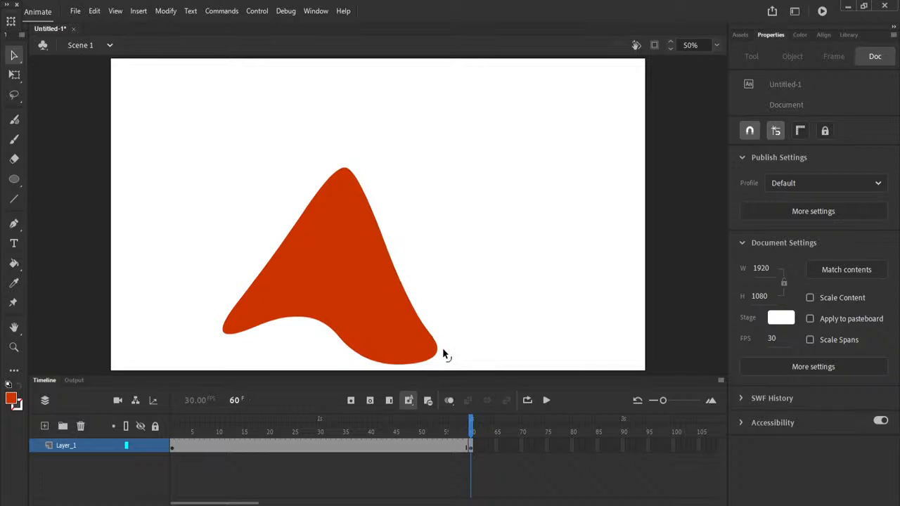
{"action": "left_click_drag", "start_coordinate": [392, 271], "coordinate": [375, 276]}
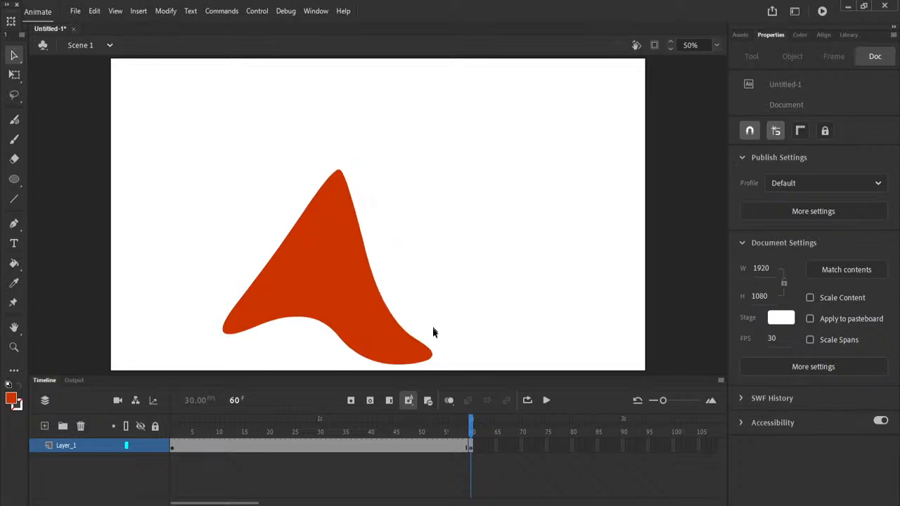
{"action": "left_click_drag", "start_coordinate": [433, 359], "coordinate": [508, 351]}
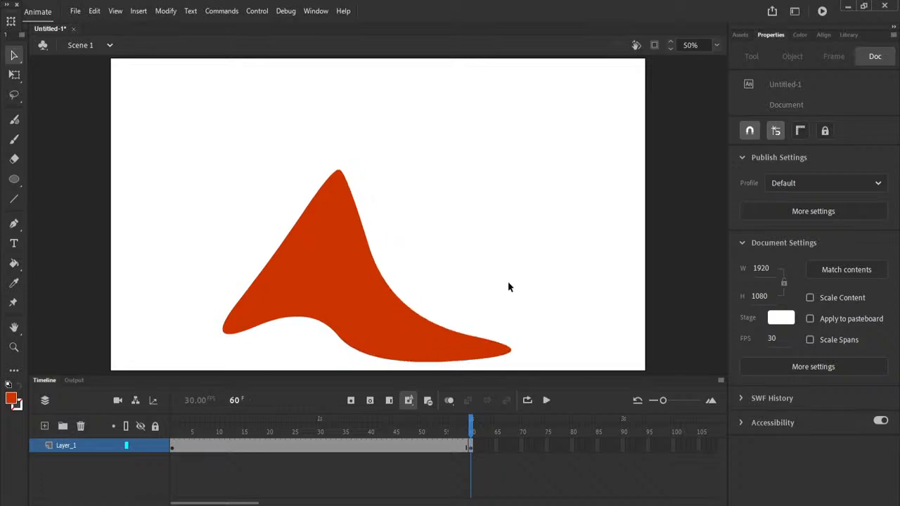
Create a shape tween on Layer_1 between the keyframes at frames 1 and 60
{"action": "left_click", "coordinate": [174, 435]}
{"action": "left_click", "coordinate": [472, 432]}
{"action": "left_click", "coordinate": [174, 430]}
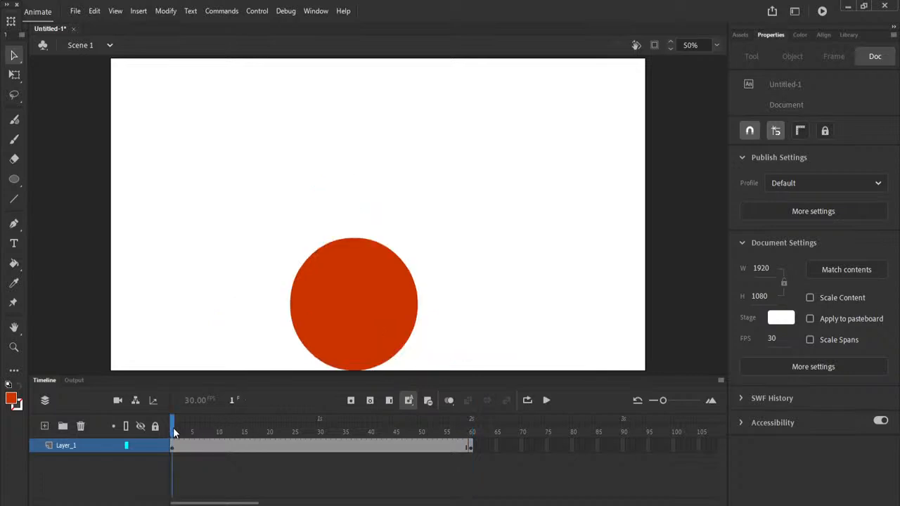
{"action": "left_click", "coordinate": [471, 432]}
{"action": "mouse_move", "coordinate": [350, 445]}
{"action": "left_mouse_down"}
{"action": "mouse_move", "coordinate": [320, 446]}
{"action": "mouse_move", "coordinate": [334, 445]}
{"action": "left_mouse_up"}
{"action": "left_click", "coordinate": [370, 445]}
{"action": "left_click", "coordinate": [300, 446]}
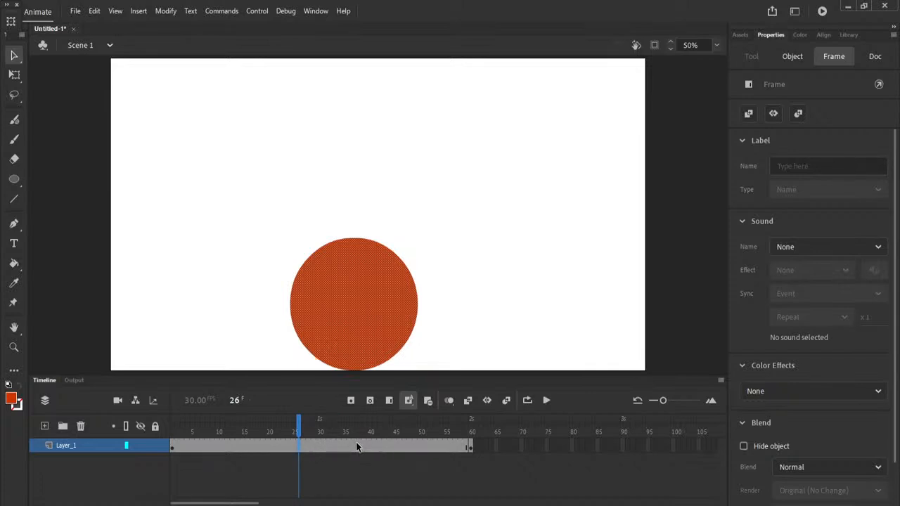
{"action": "left_click", "coordinate": [320, 446]}
{"action": "left_click", "coordinate": [309, 446]}
{"action": "left_click", "coordinate": [144, 12]}
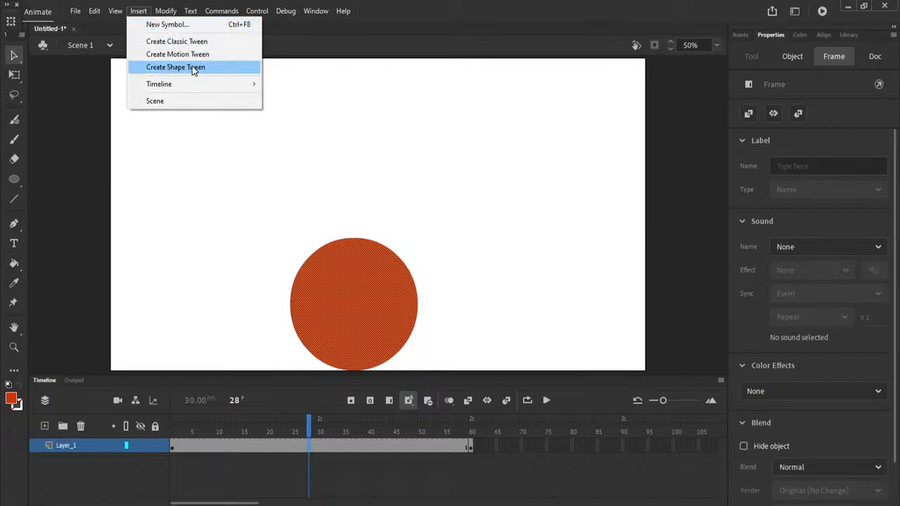
{"action": "left_click", "coordinate": [855, 124]}
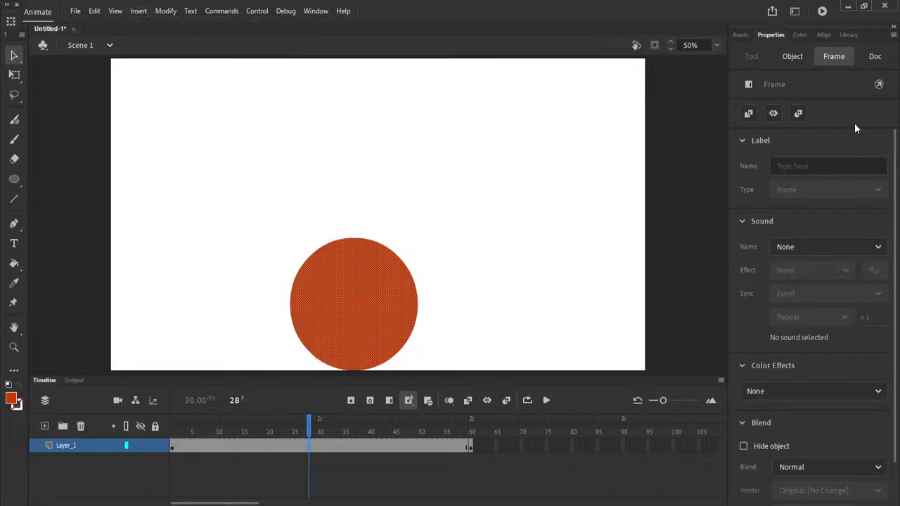
{"action": "left_click", "coordinate": [800, 116]}
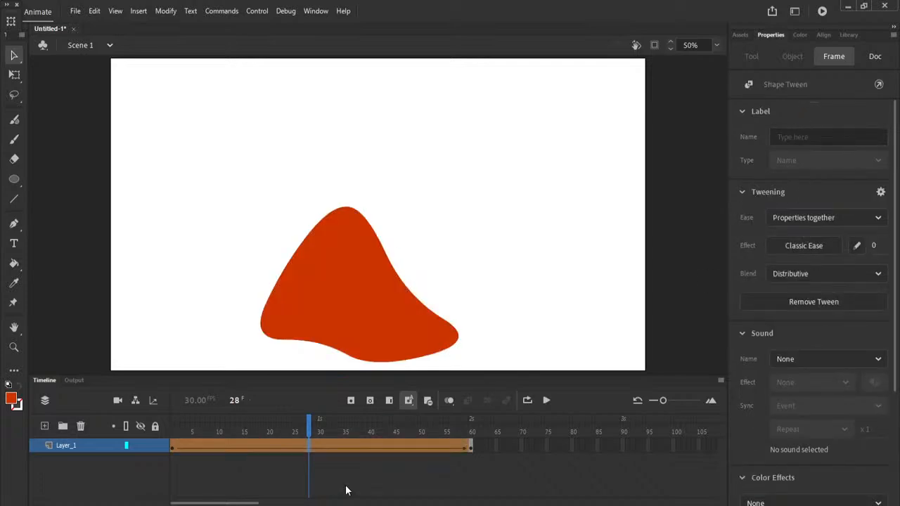
Play the shape tween twice from frame 1 to preview the morph
{"action": "left_click", "coordinate": [291, 476]}
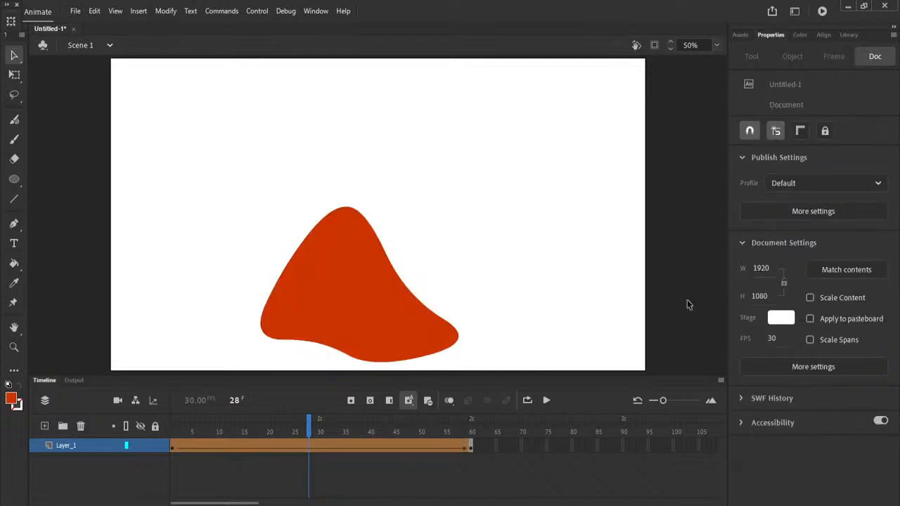
{"action": "left_click", "coordinate": [170, 431]}
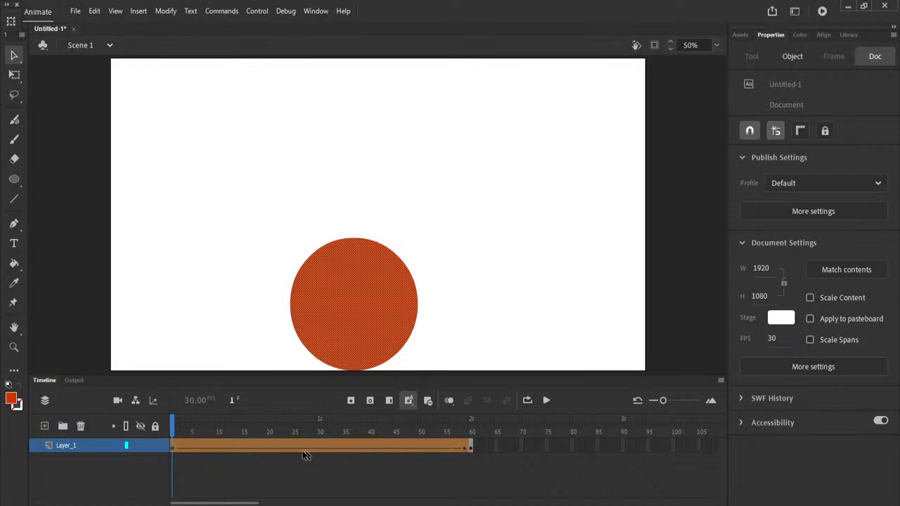
{"action": "left_click", "coordinate": [548, 402]}
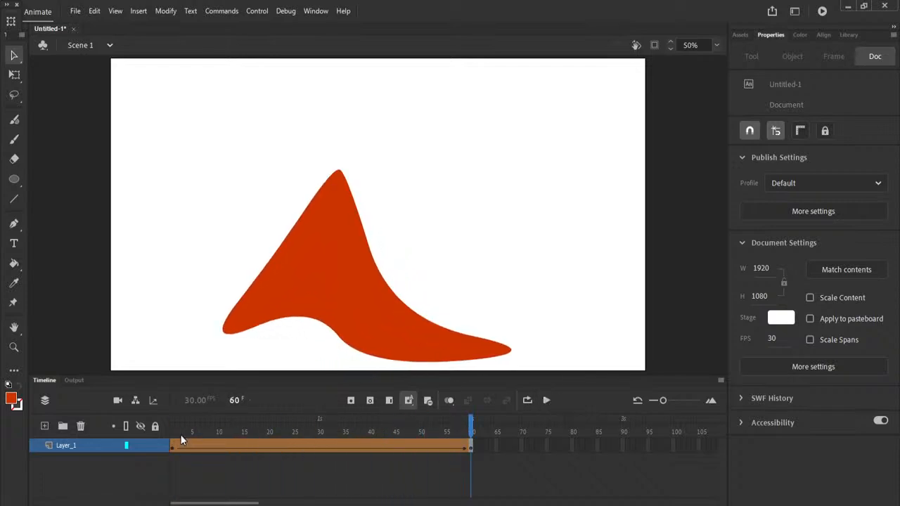
{"action": "left_click", "coordinate": [172, 432]}
{"action": "left_click", "coordinate": [547, 400]}
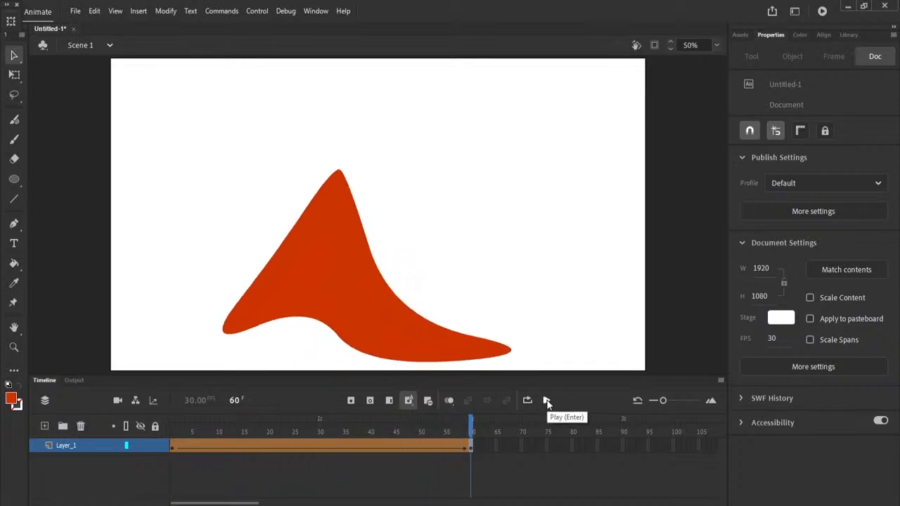
Scrub through the shape tween from frame 1 to 60 and replay the morph
{"action": "left_click_drag", "start_coordinate": [174, 432], "coordinate": [471, 444]}
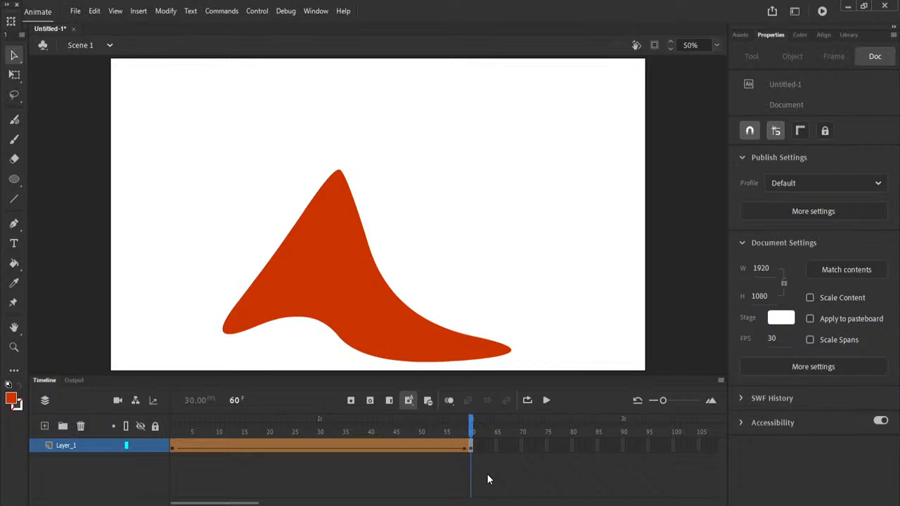
{"action": "key", "text": "Return"}
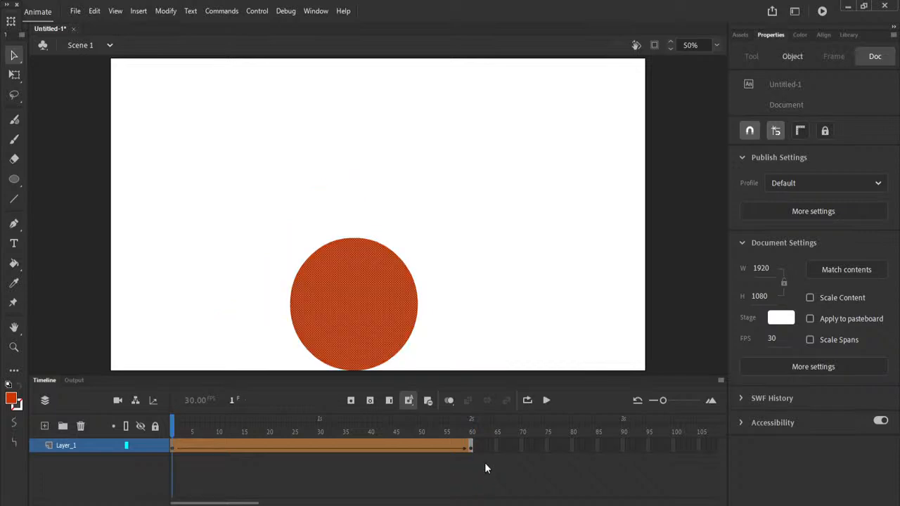
{"action": "key", "text": "Return"}
Undo the shape tween on Layer_1 and delete the freeform shape at frame 60
{"action": "key", "text": "ctrl+z"}
{"action": "left_click", "coordinate": [458, 431]}
{"action": "left_click_drag", "start_coordinate": [457, 430], "coordinate": [472, 435]}
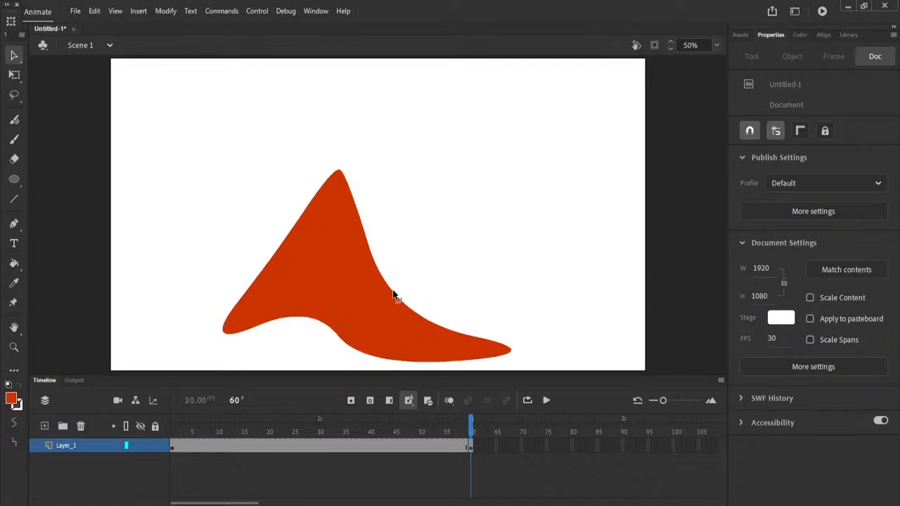
{"action": "left_click", "coordinate": [471, 447]}
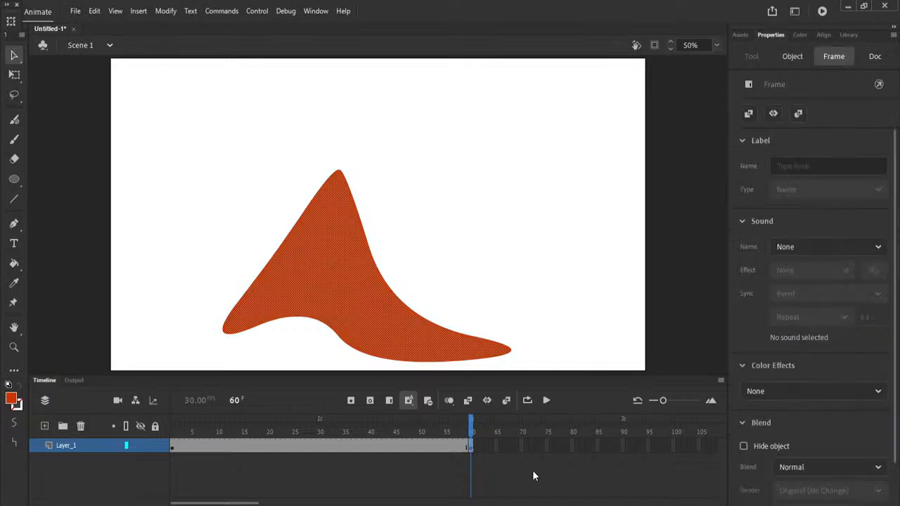
{"action": "key", "text": "Delete"}
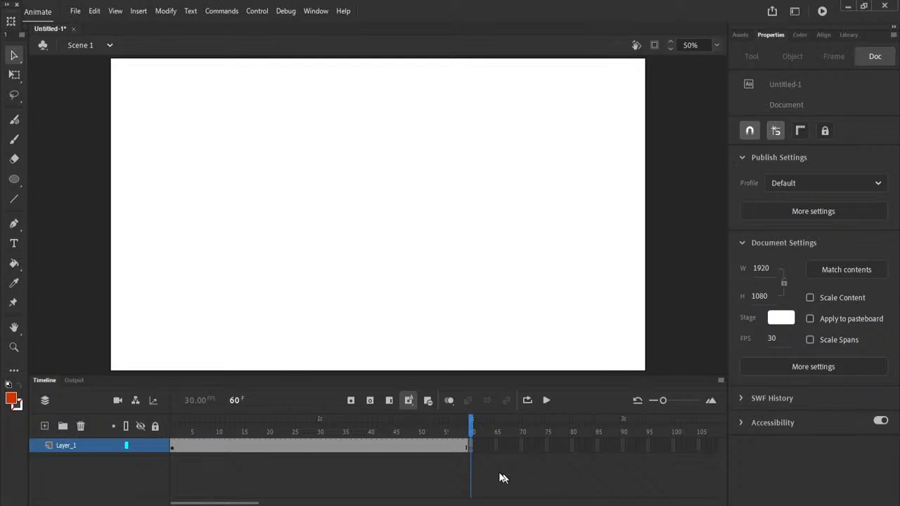
Compare the emptied keyframe at frame 60 with the frames just before it
{"action": "left_click_drag", "start_coordinate": [469, 429], "coordinate": [457, 431]}
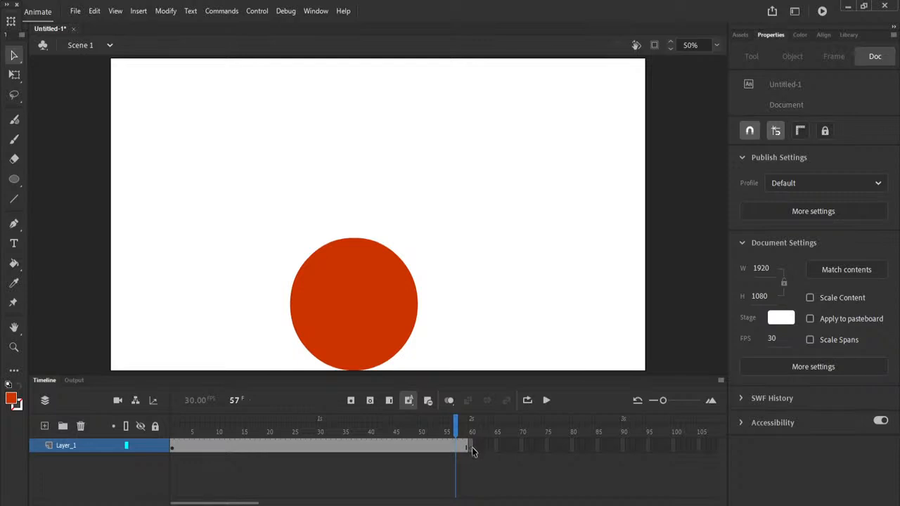
{"action": "left_click", "coordinate": [471, 447]}
{"action": "left_click_drag", "start_coordinate": [473, 430], "coordinate": [450, 432]}
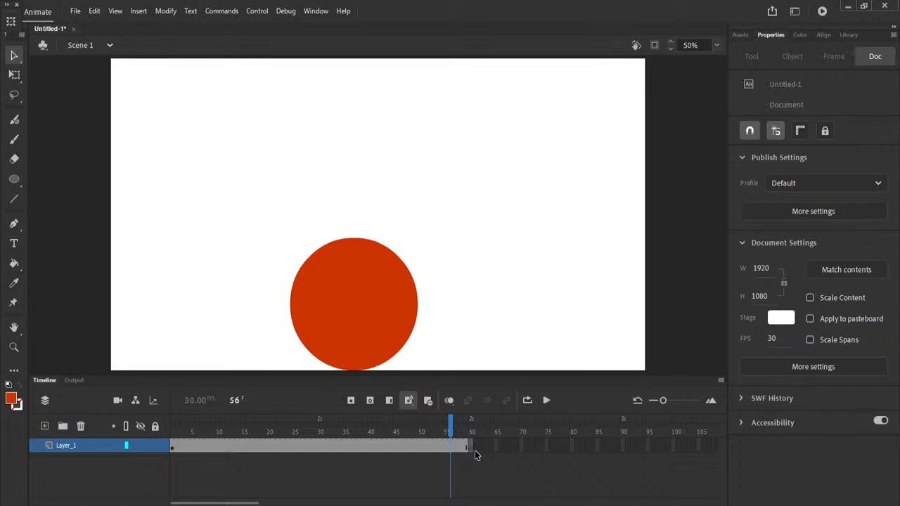
Draw a red pentagon about 718 by 684 px with the PolyStar tool at frame 60 and reposition it near the stage's centre
{"action": "left_click", "coordinate": [471, 448]}
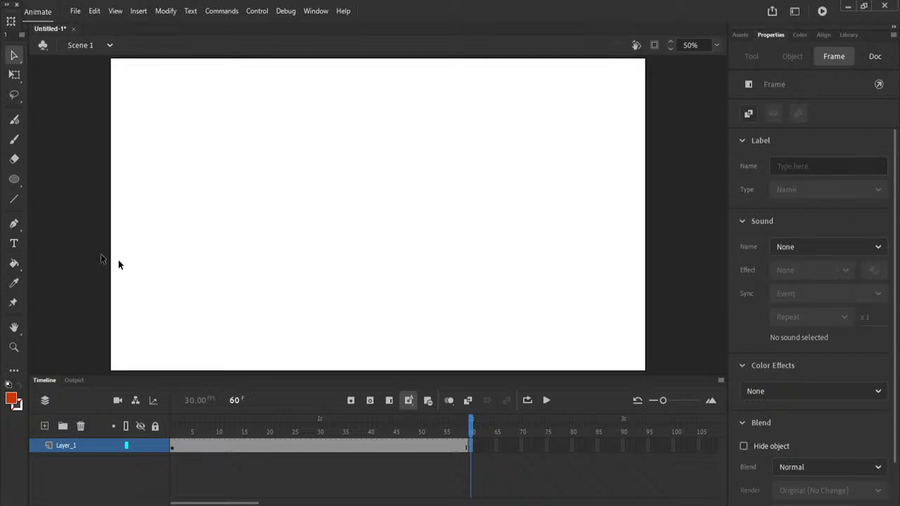
{"action": "left_click", "coordinate": [18, 184]}
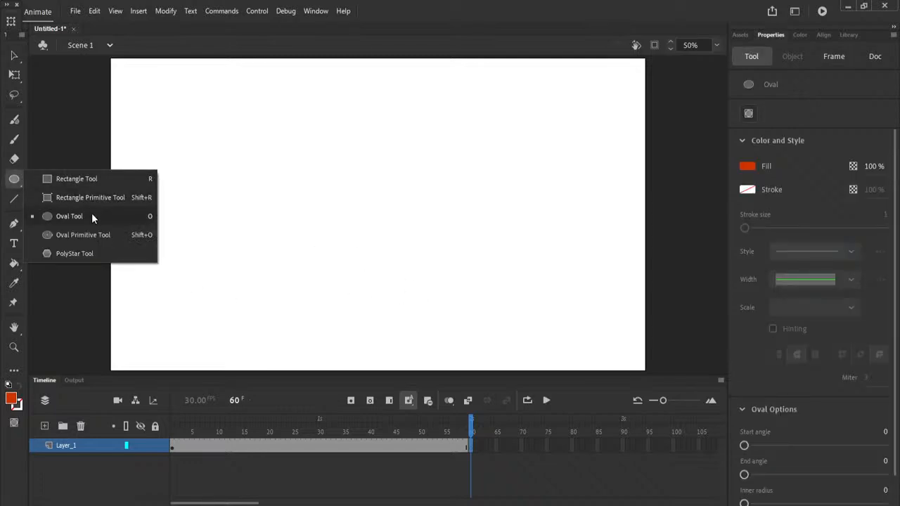
{"action": "left_click", "coordinate": [79, 253]}
{"action": "left_click_drag", "start_coordinate": [277, 188], "coordinate": [343, 274]}
{"action": "left_click", "coordinate": [14, 55]}
{"action": "left_click_drag", "start_coordinate": [286, 214], "coordinate": [425, 302]}
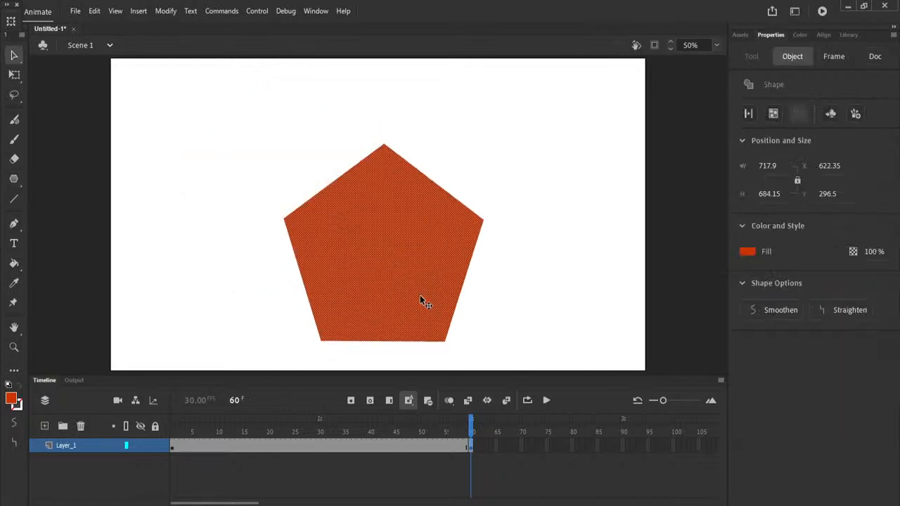
Move the pentagon at frame 60 up to about X 568, Y 113, and shift the circle at frame 1 right to about X 726
{"action": "left_click", "coordinate": [472, 448]}
{"action": "left_click", "coordinate": [174, 450]}
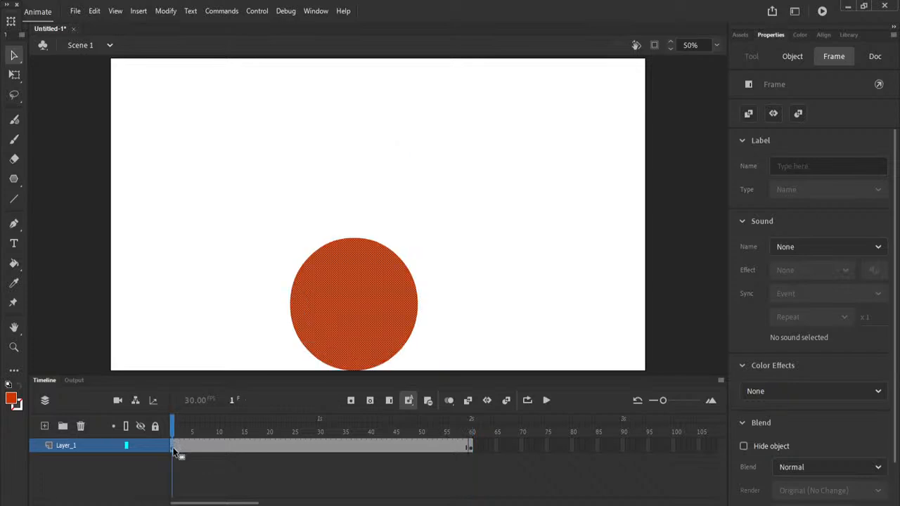
{"action": "left_click", "coordinate": [472, 448]}
{"action": "left_click_drag", "start_coordinate": [415, 292], "coordinate": [409, 274]}
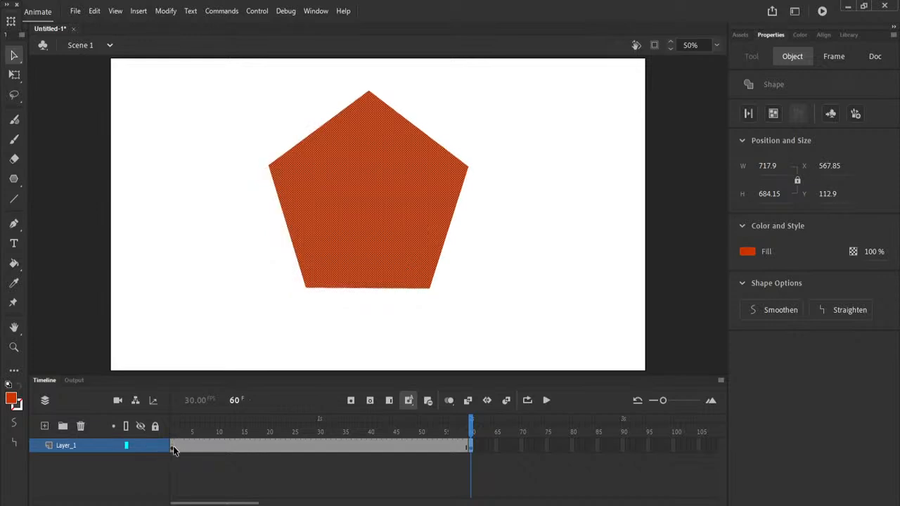
{"action": "left_click", "coordinate": [173, 448]}
{"action": "left_click", "coordinate": [363, 344]}
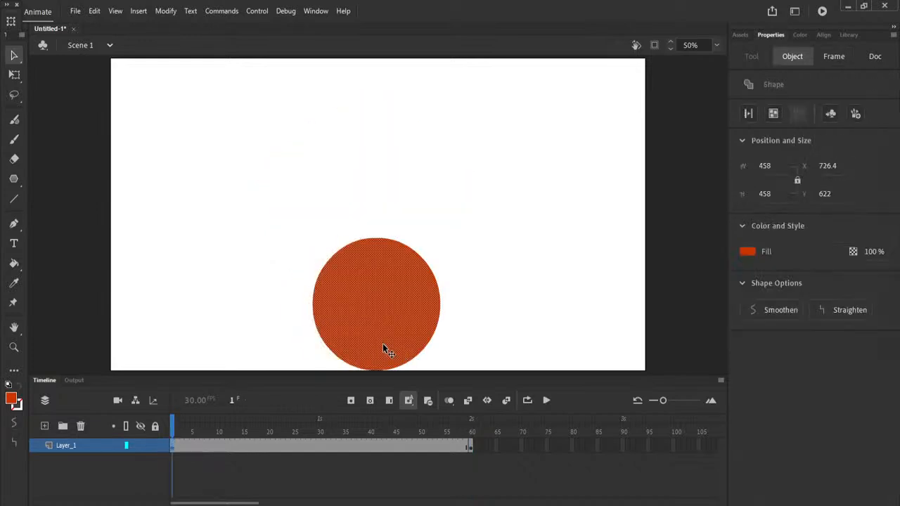
Create a shape tween on Layer_1 between the circle at frame 1 and the pentagon at frame 60
{"action": "left_click", "coordinate": [471, 448]}
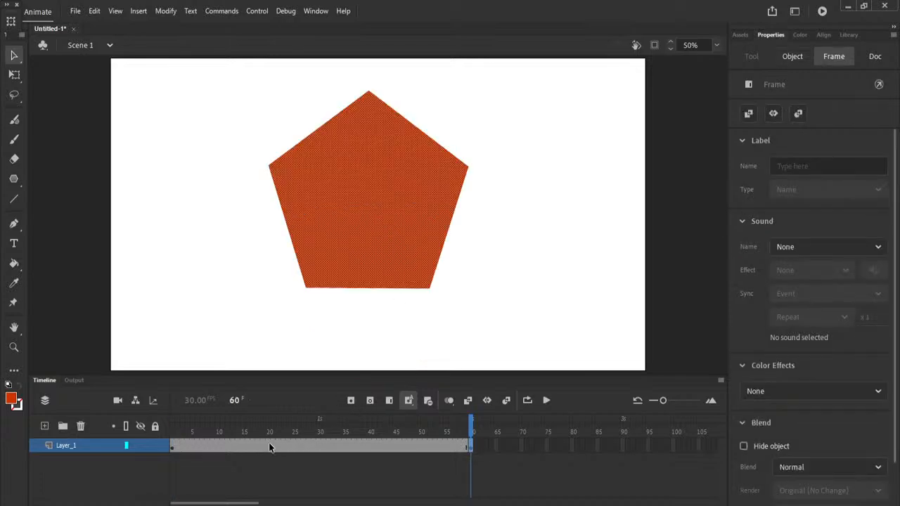
{"action": "left_click_drag", "start_coordinate": [201, 451], "coordinate": [183, 443]}
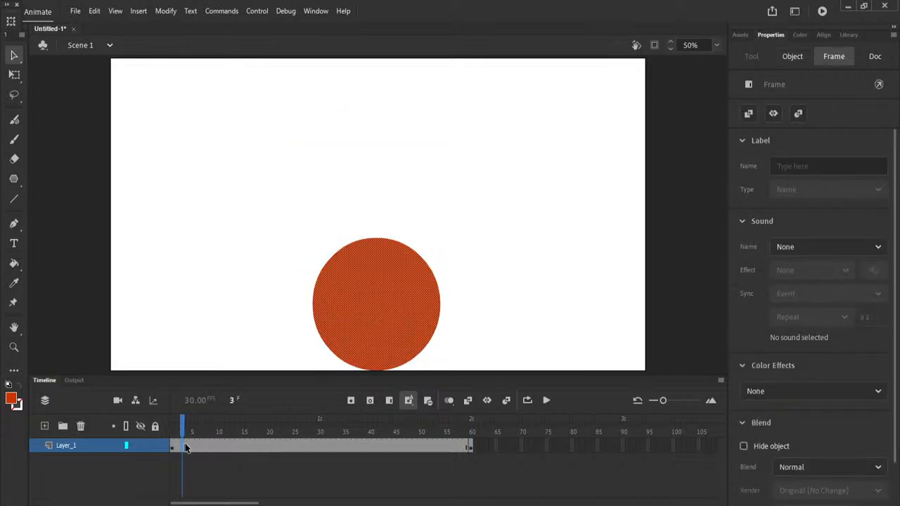
{"action": "left_click", "coordinate": [800, 116]}
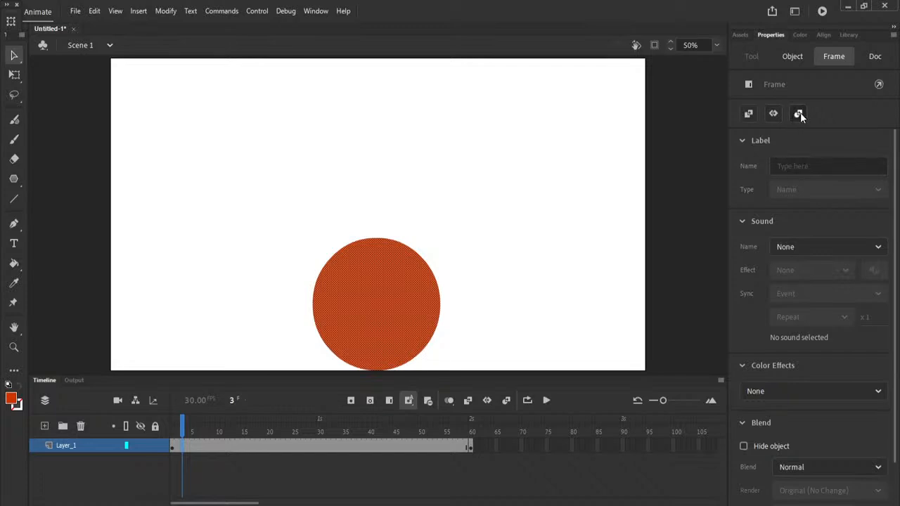
Play and scrub the circle-to-pentagon tween from frame 1 to examine the morph
{"action": "left_click", "coordinate": [172, 443]}
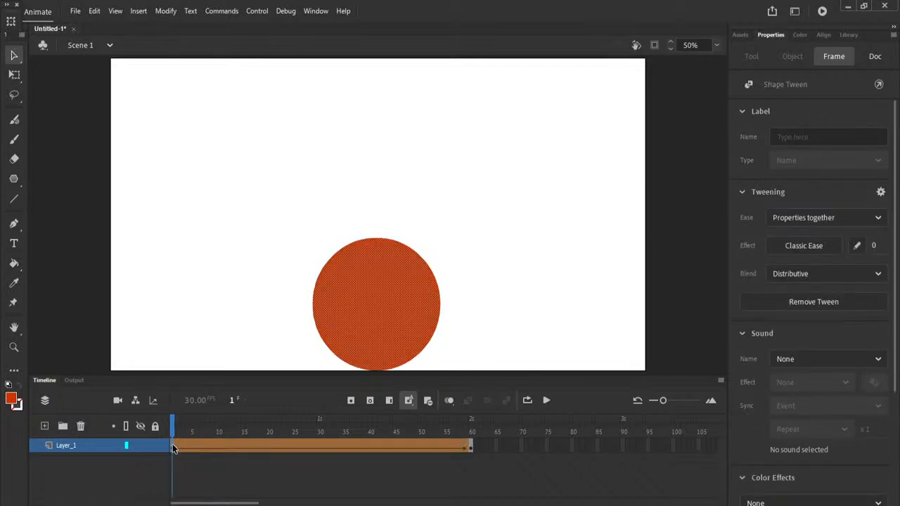
{"action": "left_click", "coordinate": [546, 400]}
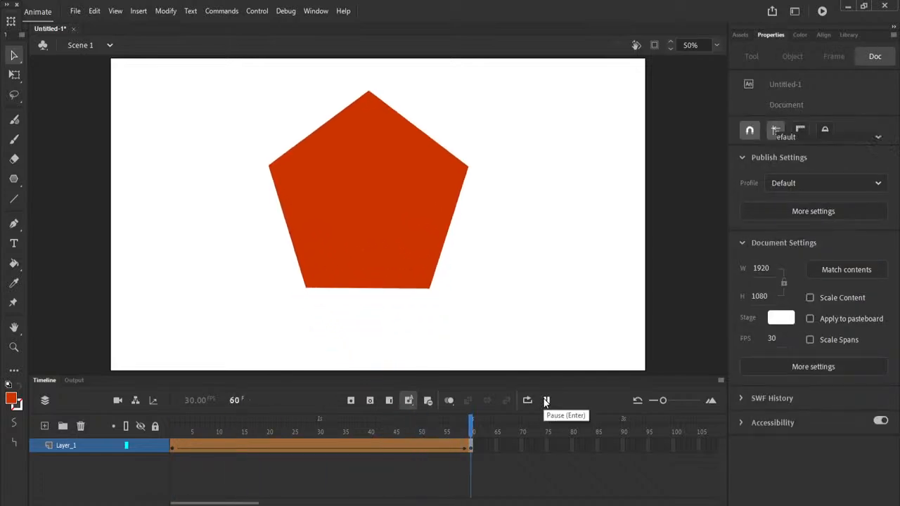
{"action": "left_click", "coordinate": [171, 432]}
{"action": "left_click_drag", "start_coordinate": [171, 432], "coordinate": [262, 435]}
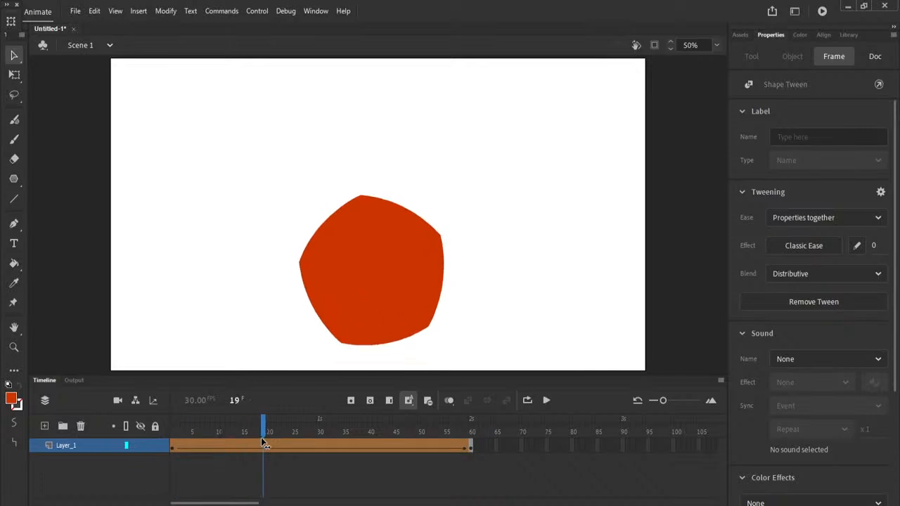
{"action": "left_click_drag", "start_coordinate": [447, 432], "coordinate": [472, 432]}
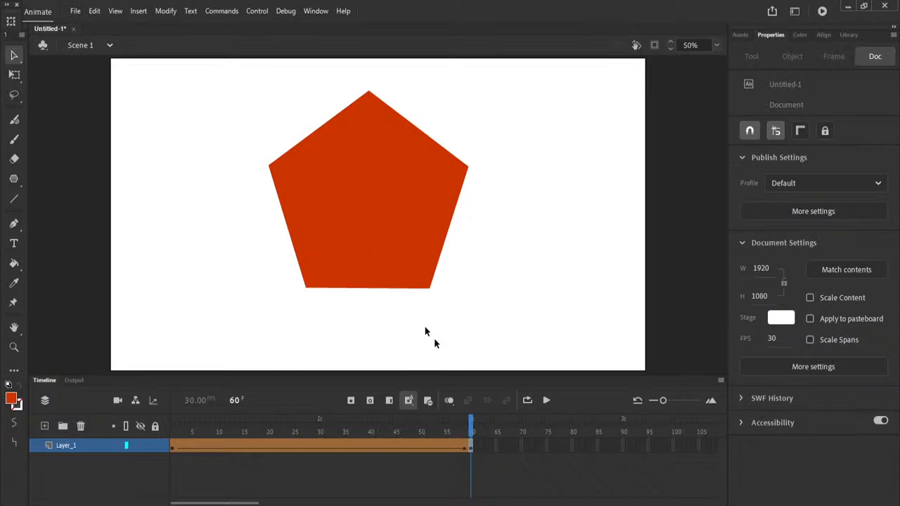
{"action": "left_click_drag", "start_coordinate": [188, 430], "coordinate": [168, 439]}
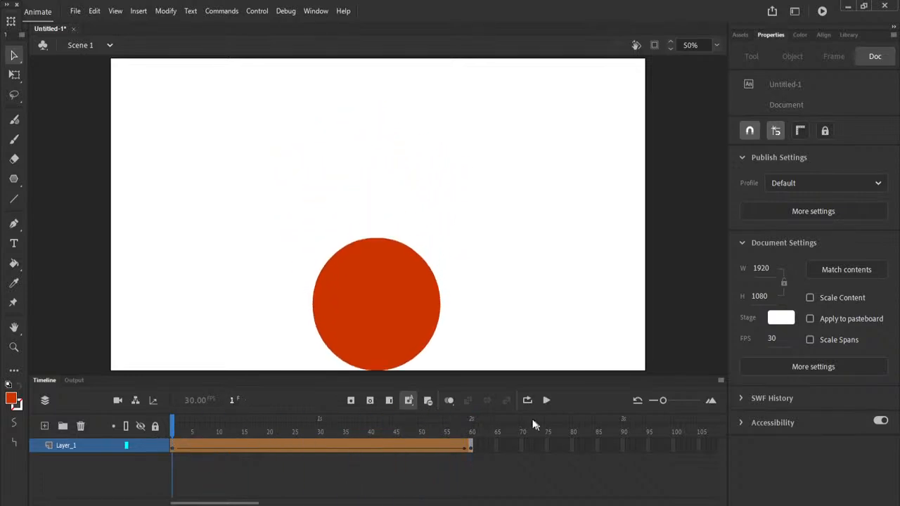
{"action": "left_click", "coordinate": [547, 400]}
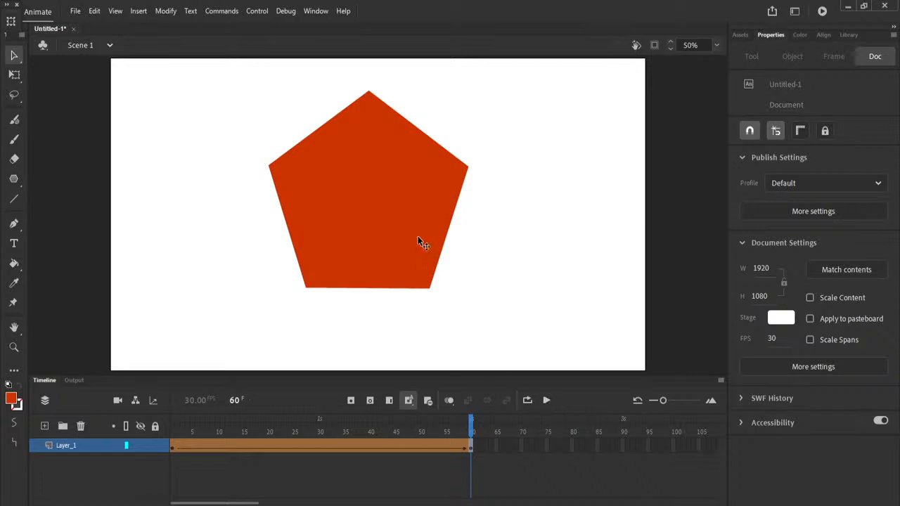
Change the fill of the pentagon at frame 60 to the dark blue #006699
{"action": "left_click", "coordinate": [391, 215]}
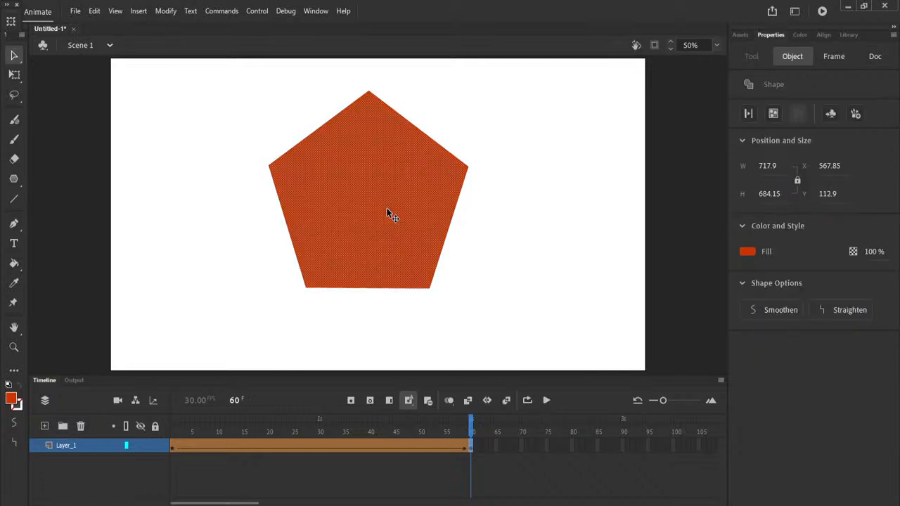
{"action": "left_click", "coordinate": [747, 251]}
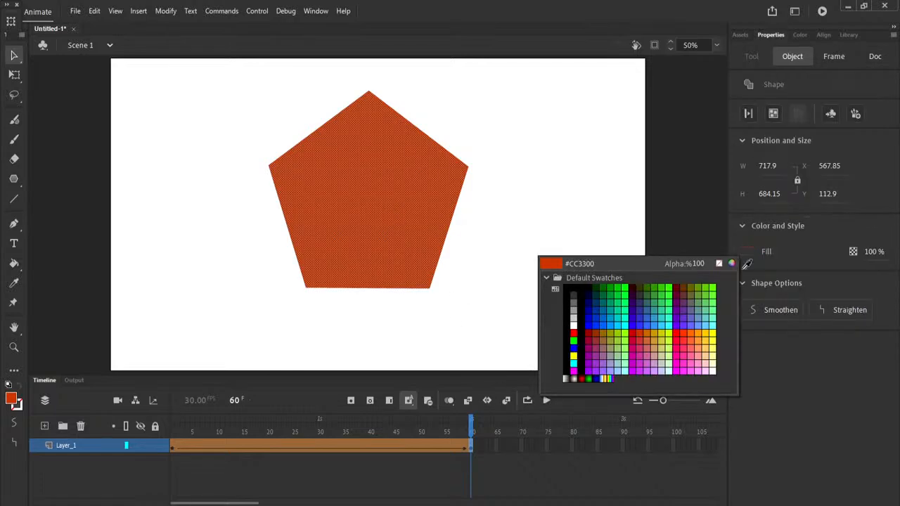
{"action": "left_click", "coordinate": [606, 307]}
{"action": "left_click", "coordinate": [559, 482]}
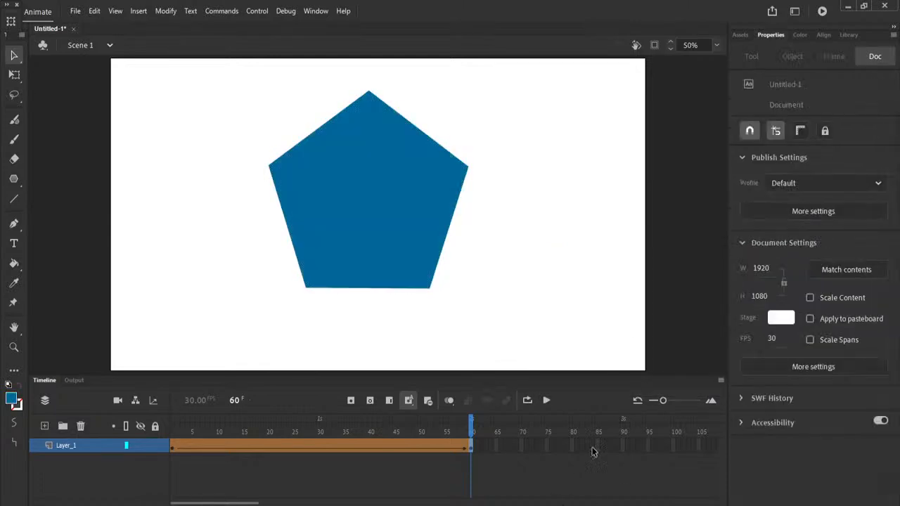
Play the tween repeatedly from frame 1 to preview the combined shape and color change
{"action": "left_click", "coordinate": [173, 454]}
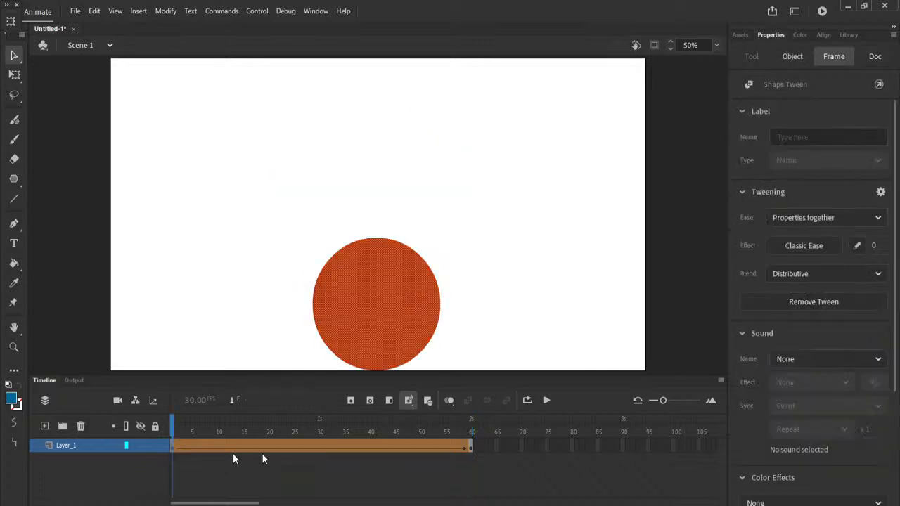
{"action": "left_click", "coordinate": [547, 401]}
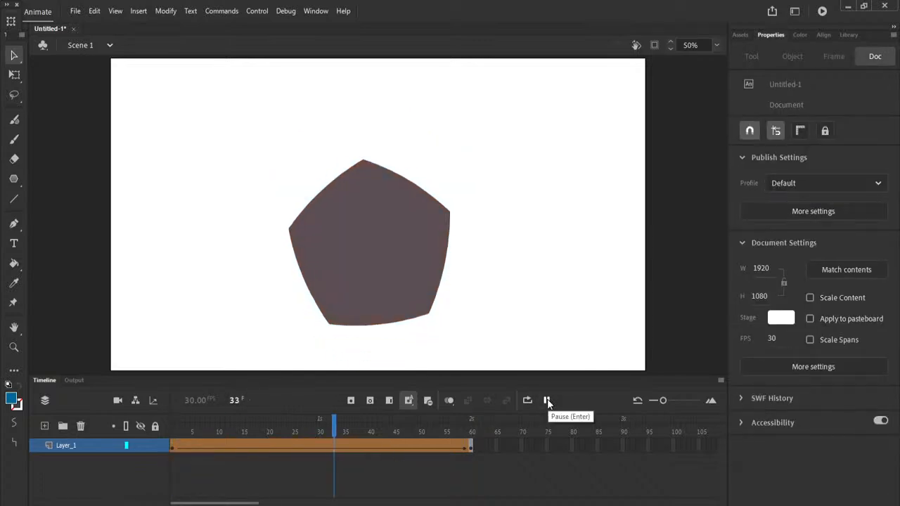
{"action": "left_click", "coordinate": [547, 401]}
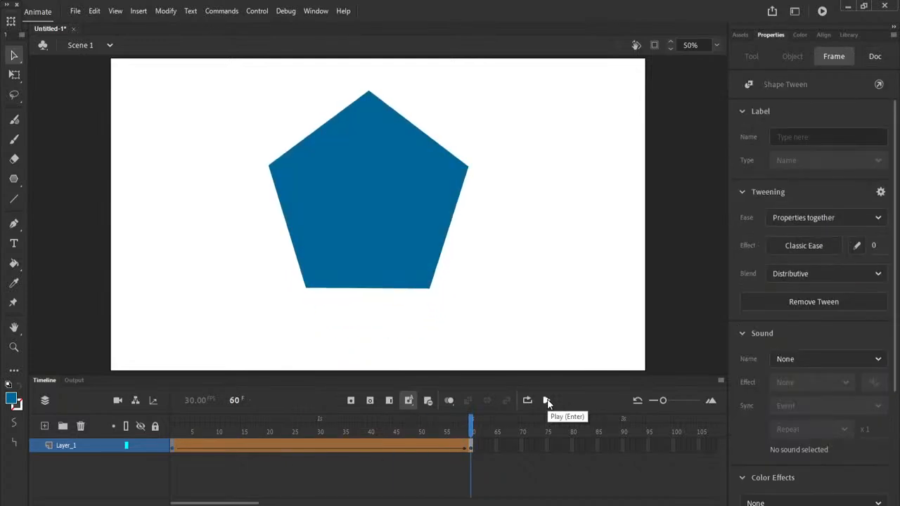
{"action": "left_click", "coordinate": [547, 401]}
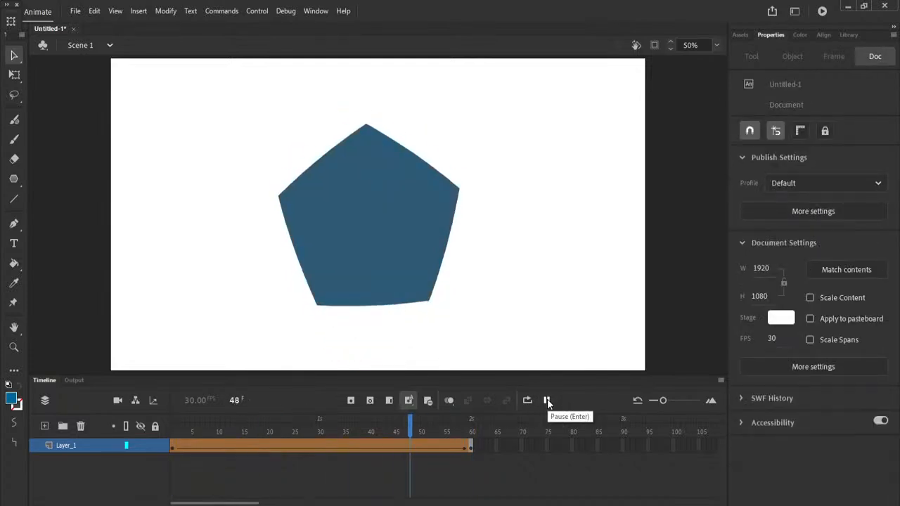
{"action": "left_click", "coordinate": [547, 400]}
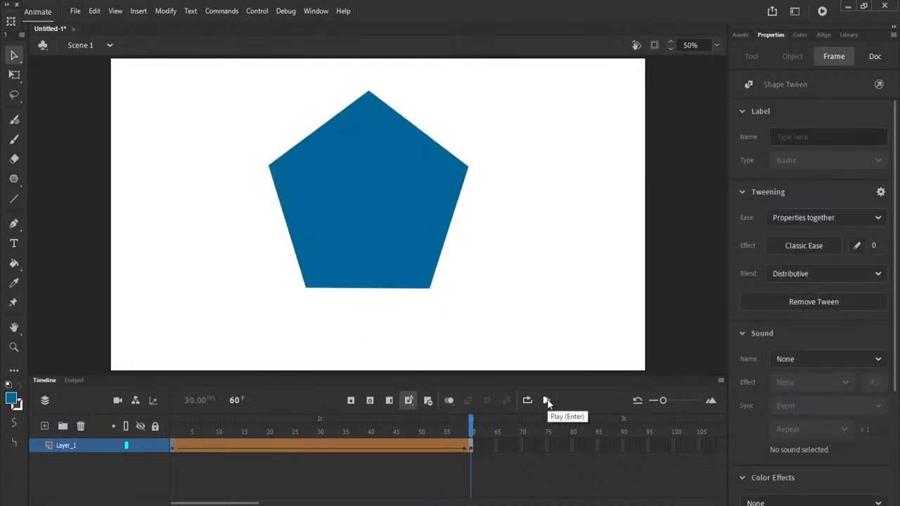
Set the fill of the pentagon at frame 60 to the pure blue swatch
{"action": "left_click", "coordinate": [382, 257]}
{"action": "left_click", "coordinate": [746, 253]}
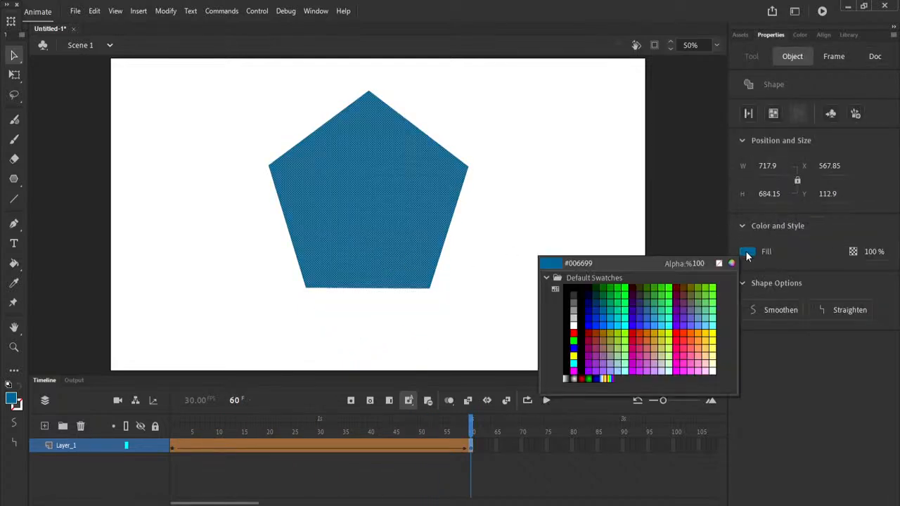
{"action": "left_click", "coordinate": [574, 348]}
Play the tween from frame 1 and scrub to frame 60 to examine the red-to-blue morph
{"action": "left_click", "coordinate": [172, 447]}
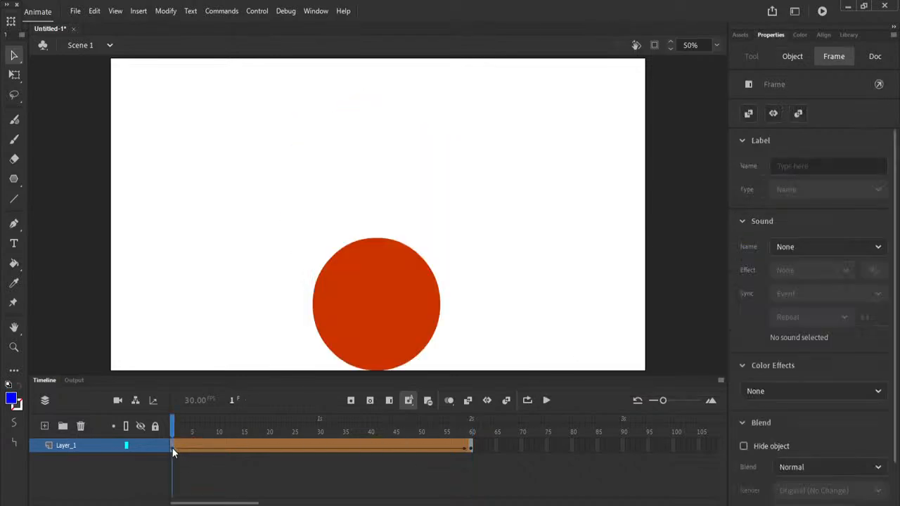
{"action": "left_click", "coordinate": [545, 461]}
{"action": "left_click", "coordinate": [546, 401]}
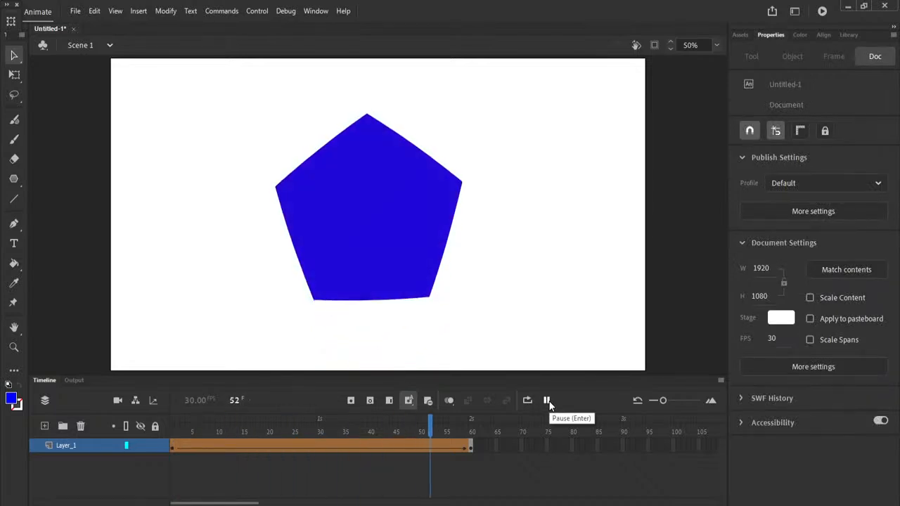
{"action": "left_click", "coordinate": [184, 432]}
{"action": "left_click_drag", "start_coordinate": [184, 432], "coordinate": [251, 434]}
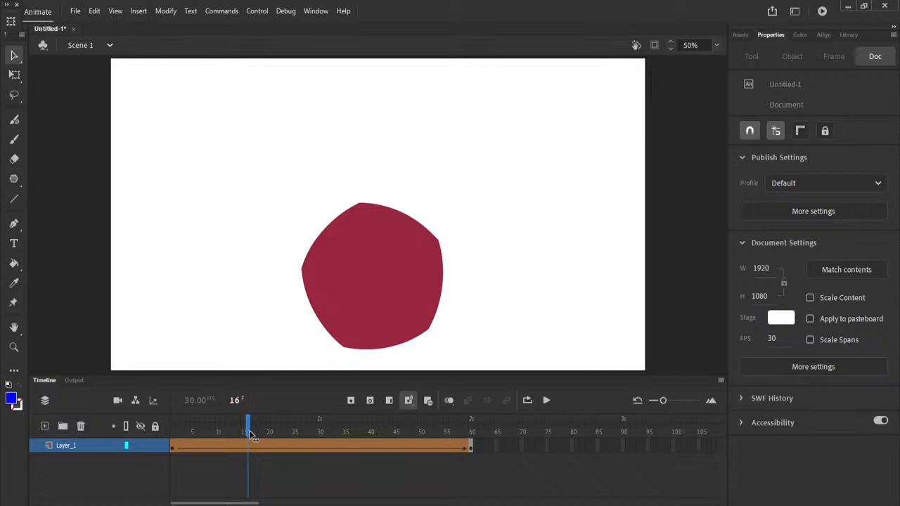
{"action": "left_click_drag", "start_coordinate": [251, 434], "coordinate": [472, 433]}
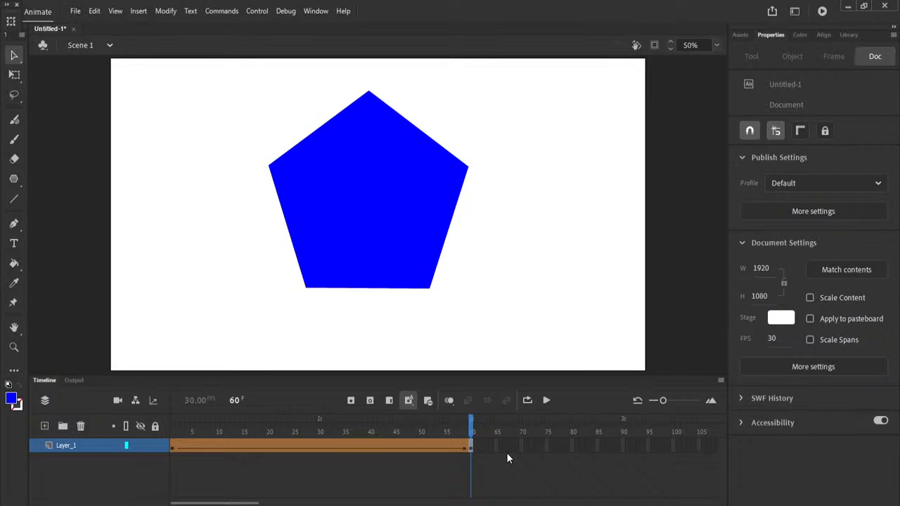
Replace the pentagon at frame 60 with a looping freehand blue stroke painted with the Classic Brush at size 110
{"action": "left_click", "coordinate": [383, 201]}
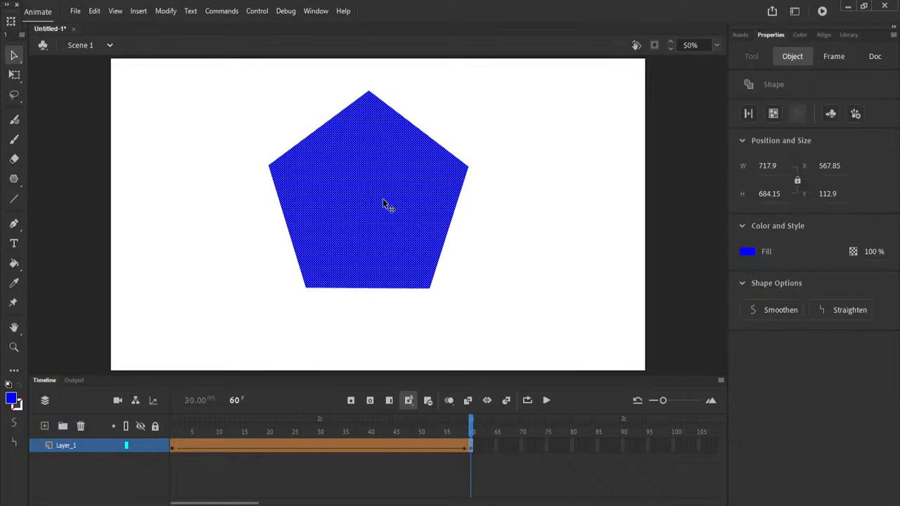
{"action": "key", "text": "Delete"}
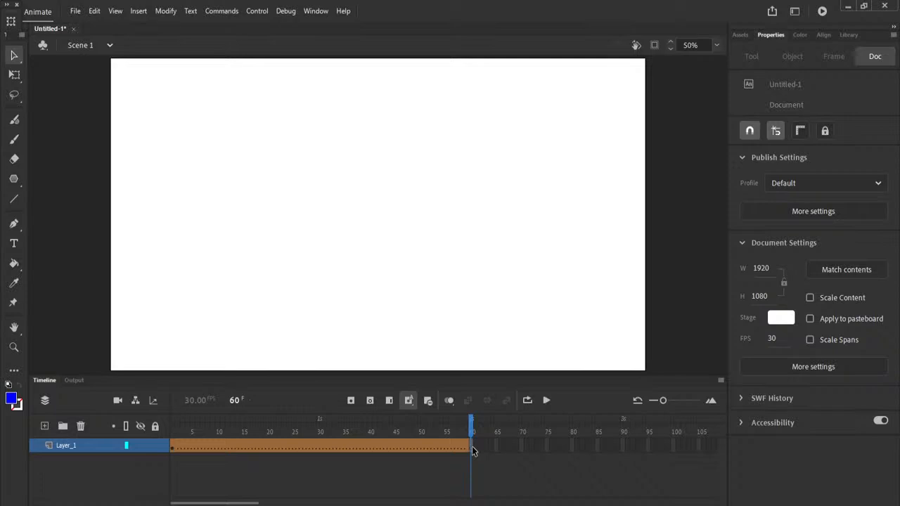
{"action": "left_click", "coordinate": [14, 141]}
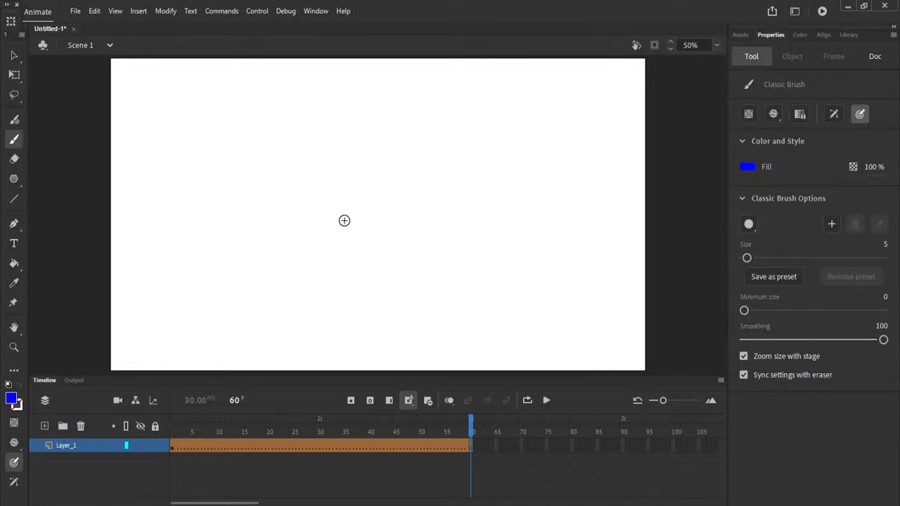
{"action": "left_click_drag", "start_coordinate": [751, 258], "coordinate": [820, 258]}
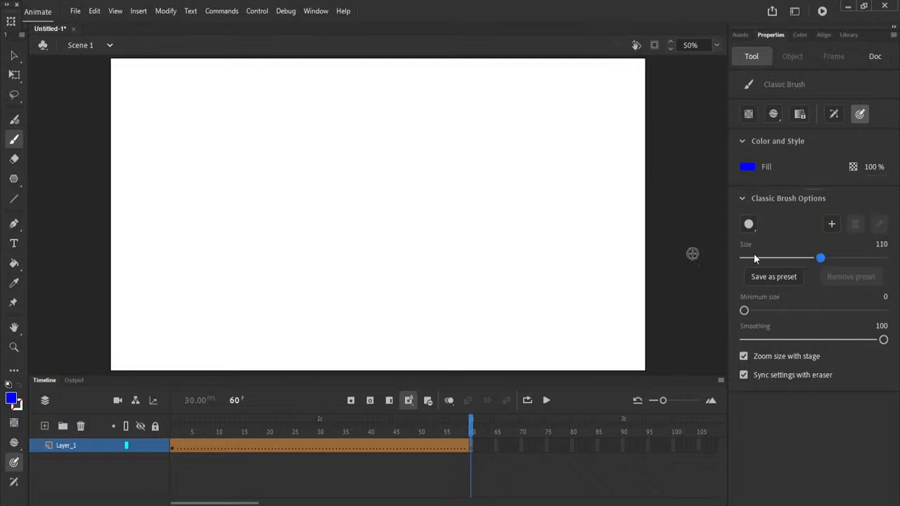
{"action": "mouse_move", "coordinate": [252, 143]}
{"action": "left_mouse_down"}
{"action": "mouse_move", "coordinate": [325, 162]}
{"action": "mouse_move", "coordinate": [351, 206]}
{"action": "mouse_move", "coordinate": [360, 248]}
{"action": "mouse_move", "coordinate": [408, 291]}
{"action": "mouse_move", "coordinate": [504, 297]}
{"action": "mouse_move", "coordinate": [548, 235]}
{"action": "mouse_move", "coordinate": [545, 194]}
{"action": "mouse_move", "coordinate": [531, 167]}
{"action": "mouse_move", "coordinate": [373, 100]}
{"action": "left_mouse_up"}
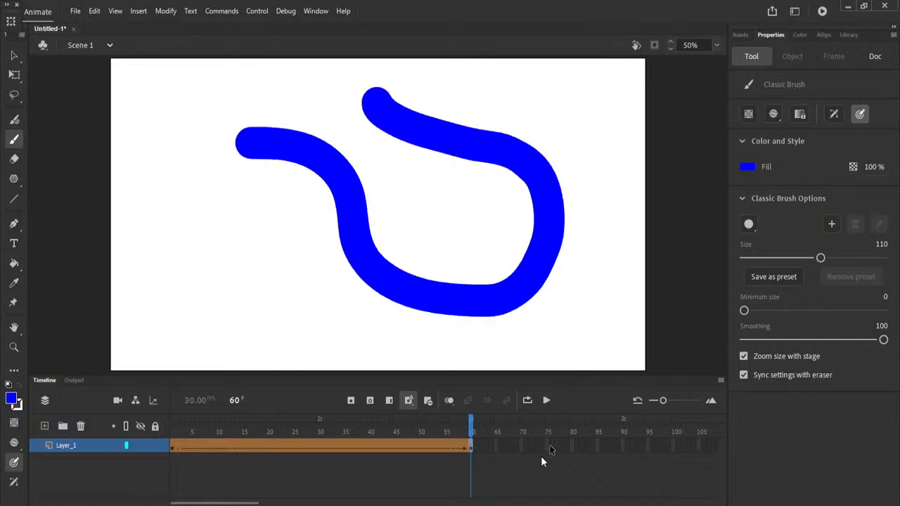
Play the tween repeatedly from frame 1 to examine how the red circle morphs into the brush stroke
{"action": "left_click", "coordinate": [172, 446]}
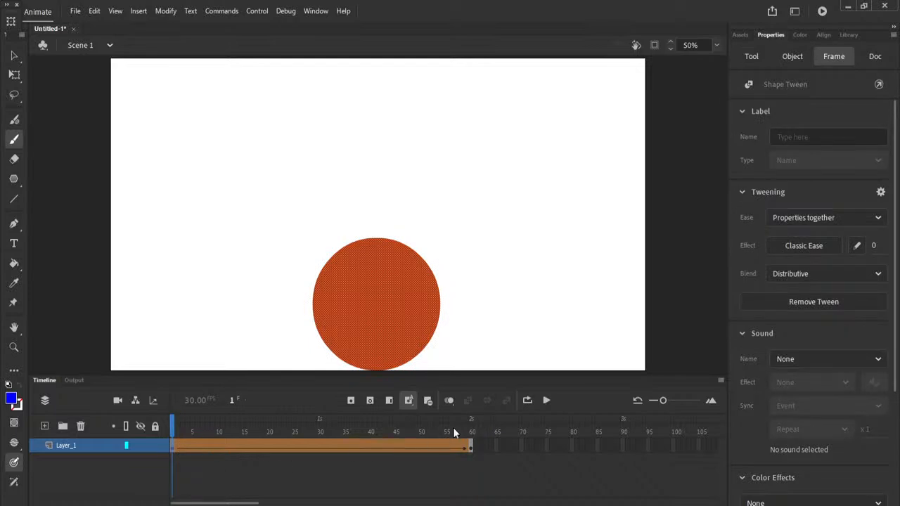
{"action": "left_click", "coordinate": [547, 400]}
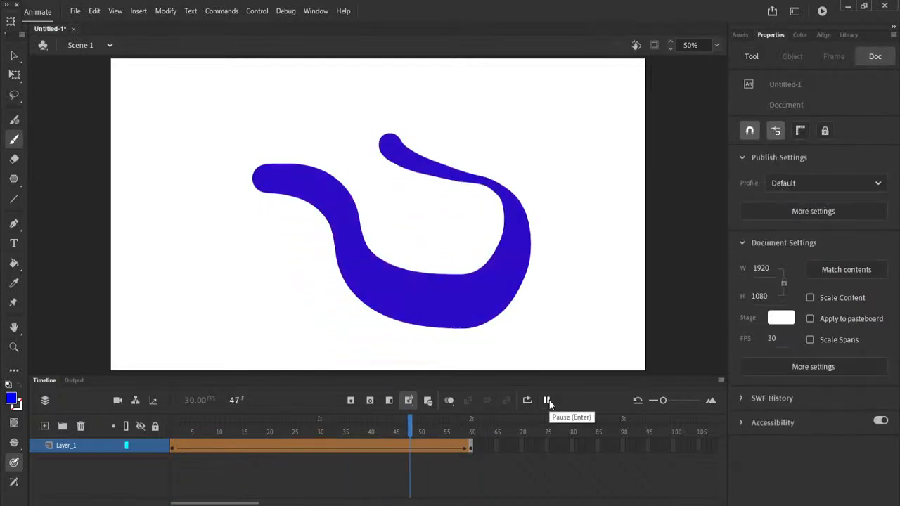
{"action": "left_click", "coordinate": [547, 401]}
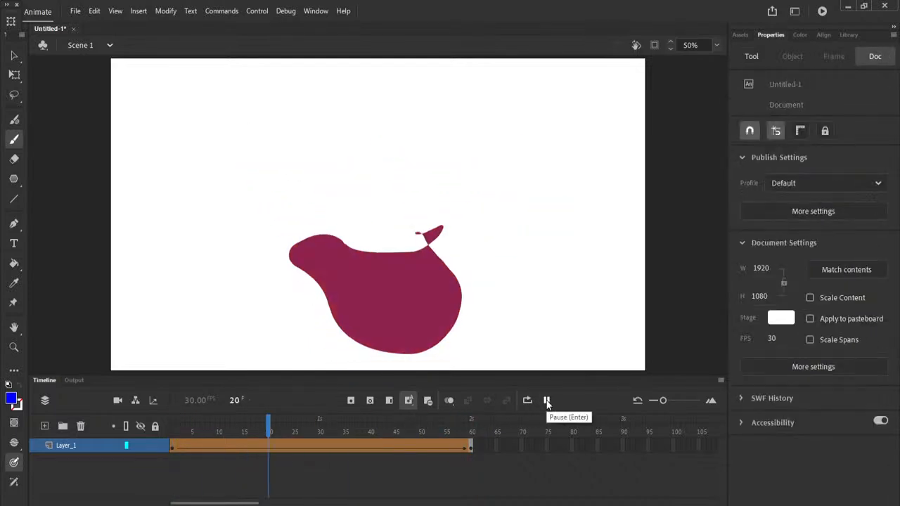
{"action": "left_click", "coordinate": [547, 401]}
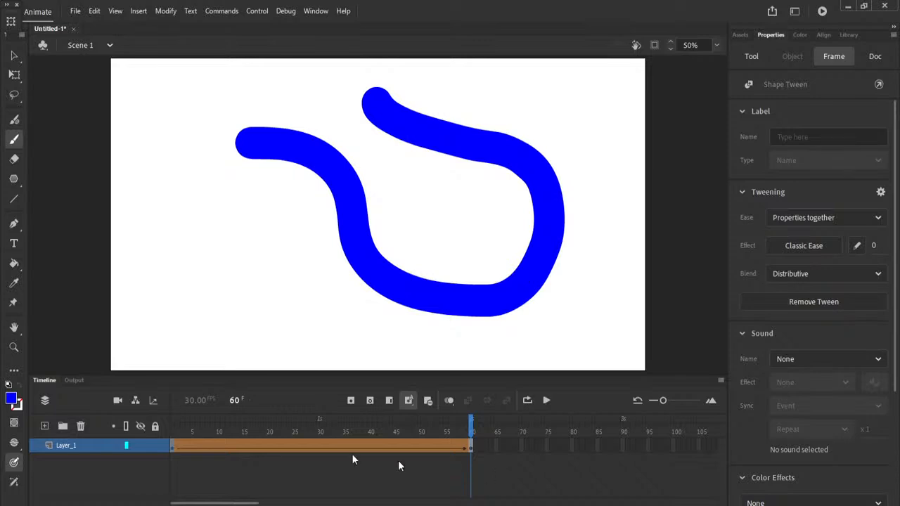
Add a new empty layer and delete Layer_1 together with its circle tween
{"action": "left_click", "coordinate": [172, 432]}
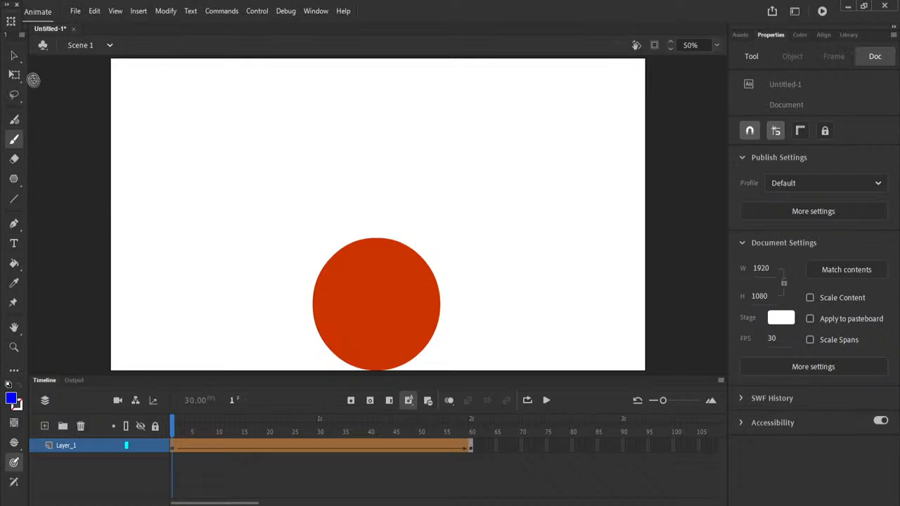
{"action": "left_click", "coordinate": [14, 55]}
{"action": "left_click", "coordinate": [391, 285]}
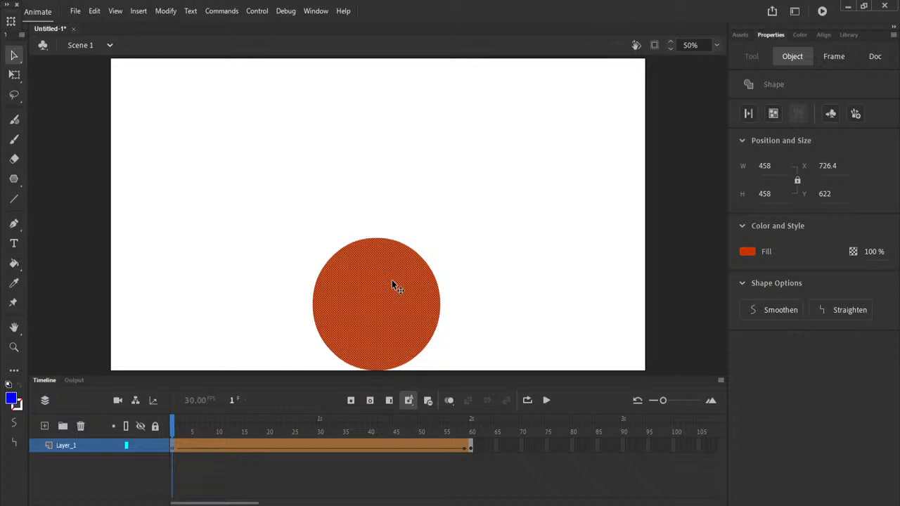
{"action": "left_click", "coordinate": [44, 427]}
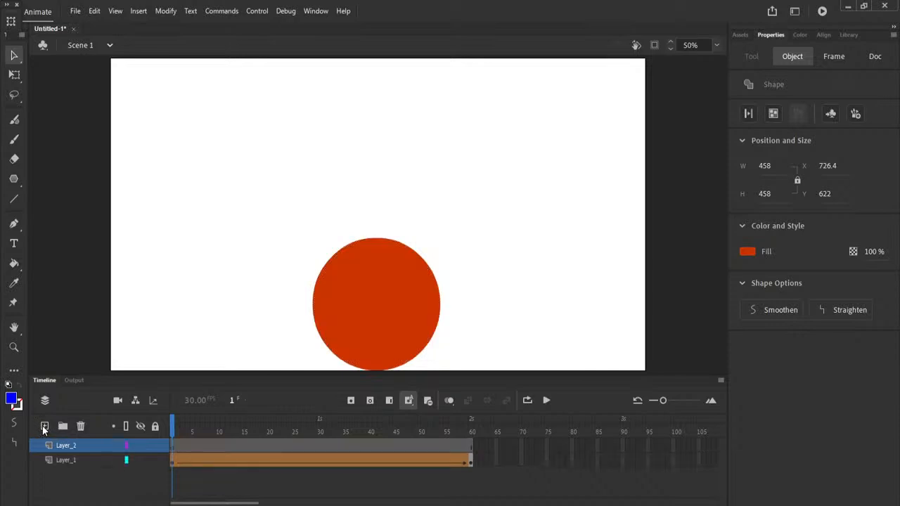
{"action": "left_click", "coordinate": [94, 459]}
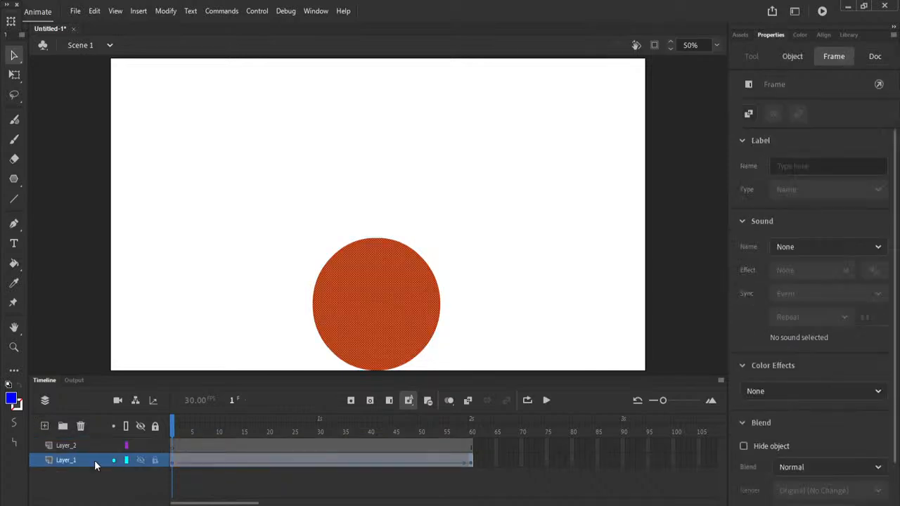
{"action": "left_click", "coordinate": [80, 428]}
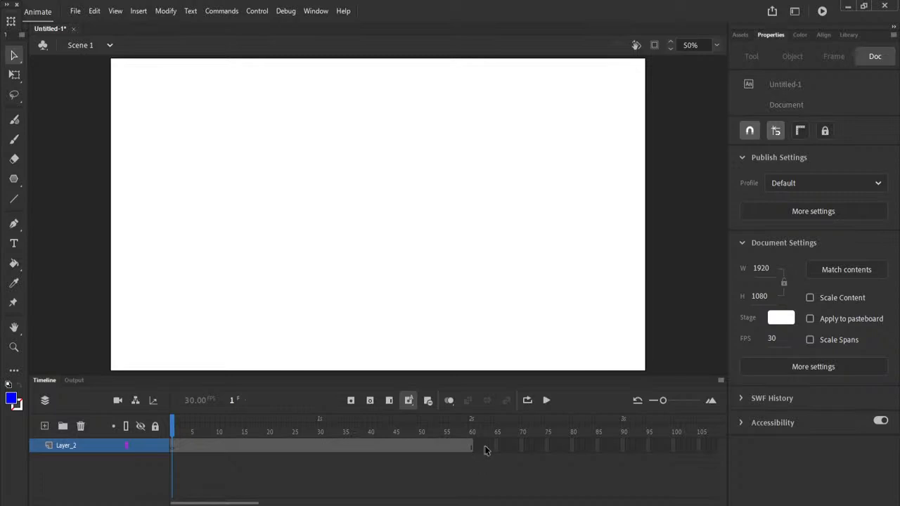
Remove all the frames from Layer_2
{"action": "left_click_drag", "start_coordinate": [514, 448], "coordinate": [173, 450]}
{"action": "left_click", "coordinate": [210, 463]}
{"action": "left_click", "coordinate": [85, 446]}
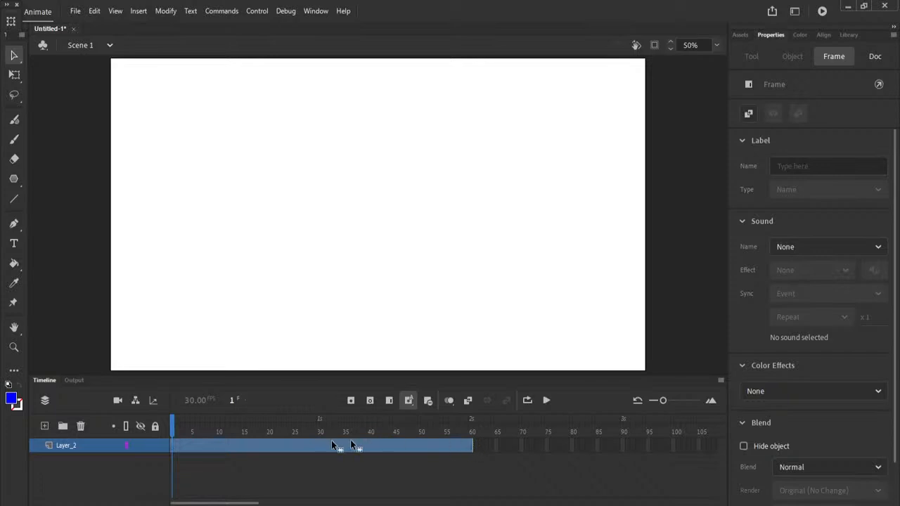
{"action": "right_click", "coordinate": [228, 447]}
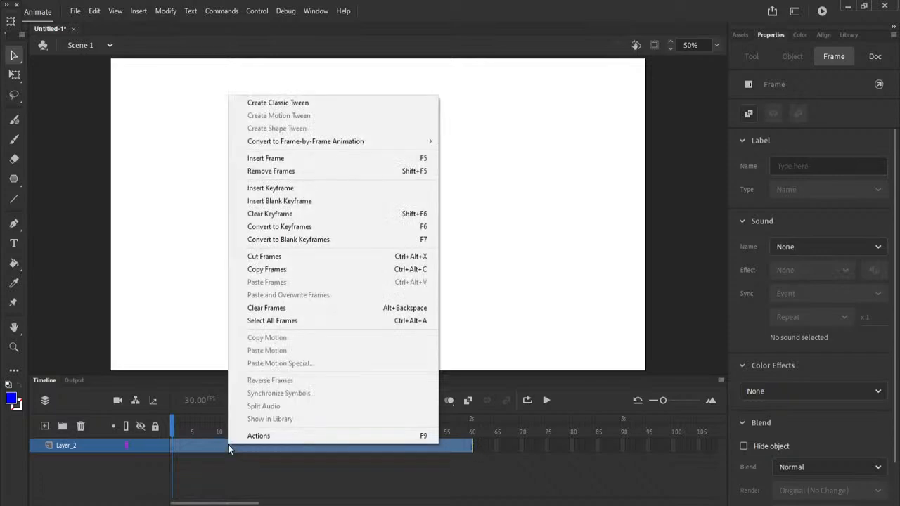
{"action": "left_click", "coordinate": [310, 172]}
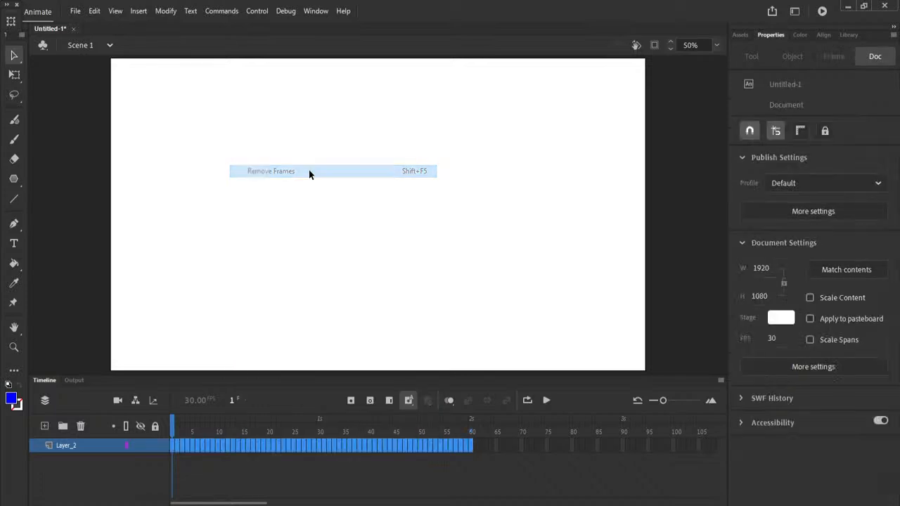
Insert a keyframe at frame 1 of Layer_2
{"action": "left_click", "coordinate": [171, 450]}
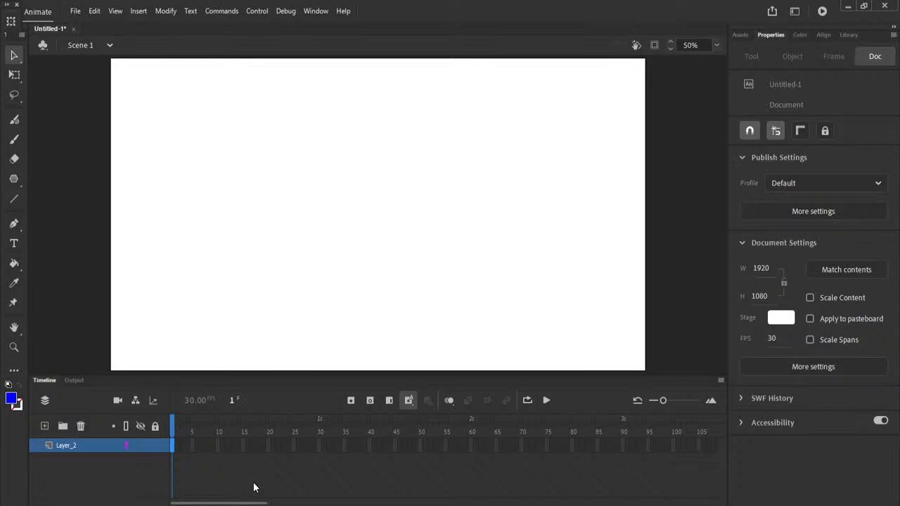
{"action": "left_click", "coordinate": [134, 12]}
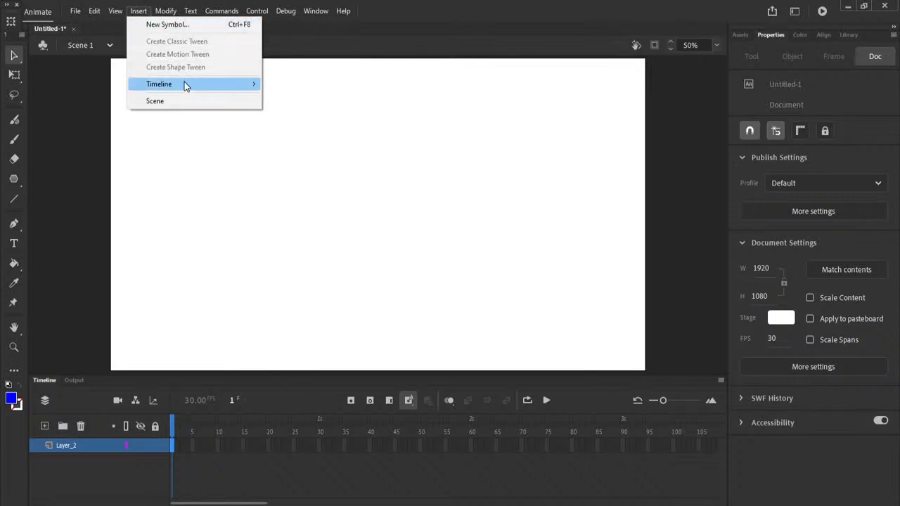
{"action": "mouse_move", "coordinate": [186, 85]}
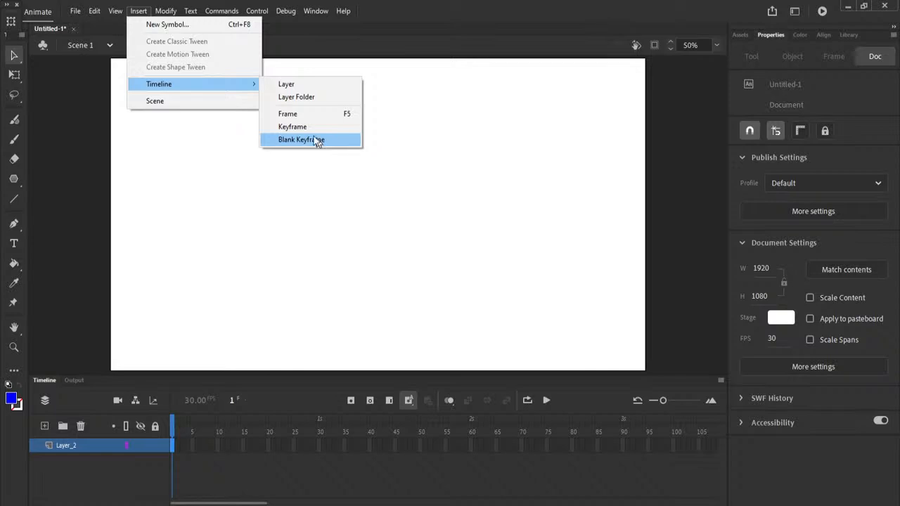
{"action": "left_click", "coordinate": [313, 130]}
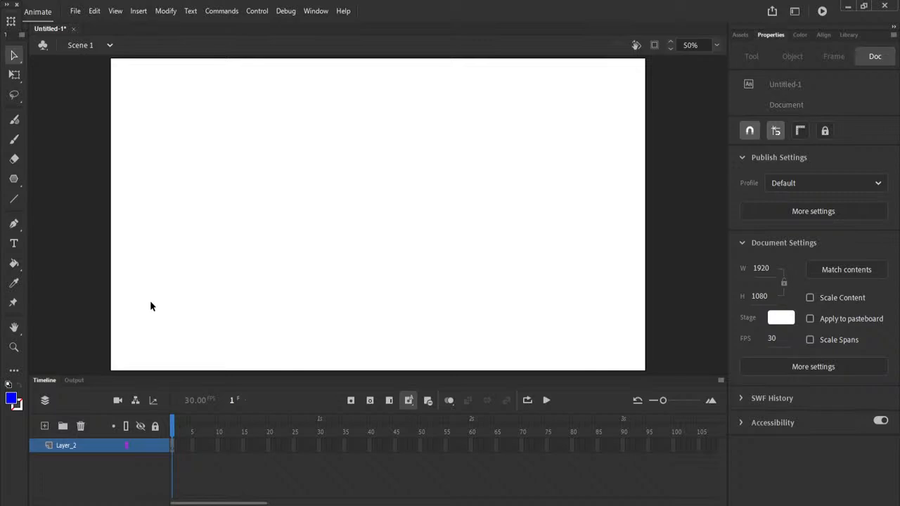
Start a static text block in Times New Roman near the middle of the stage and set its size to 300 pt
{"action": "left_click", "coordinate": [14, 244]}
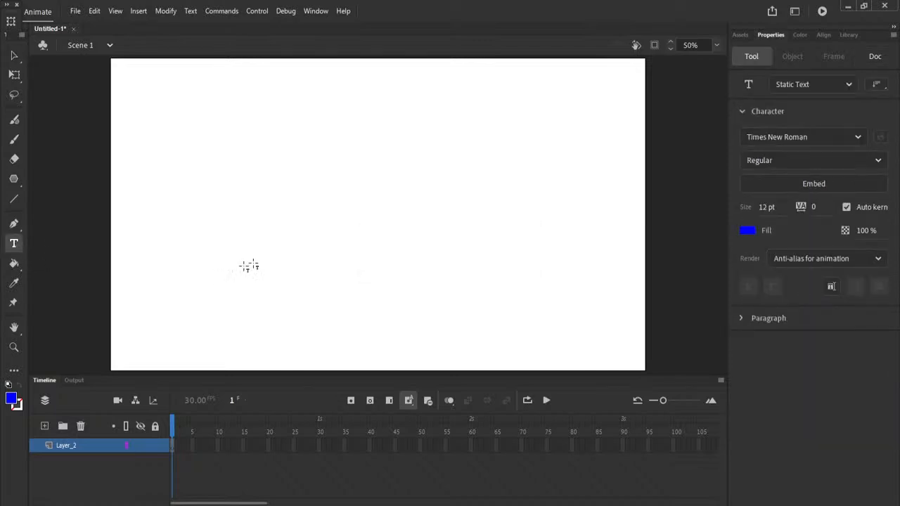
{"action": "left_click", "coordinate": [318, 210]}
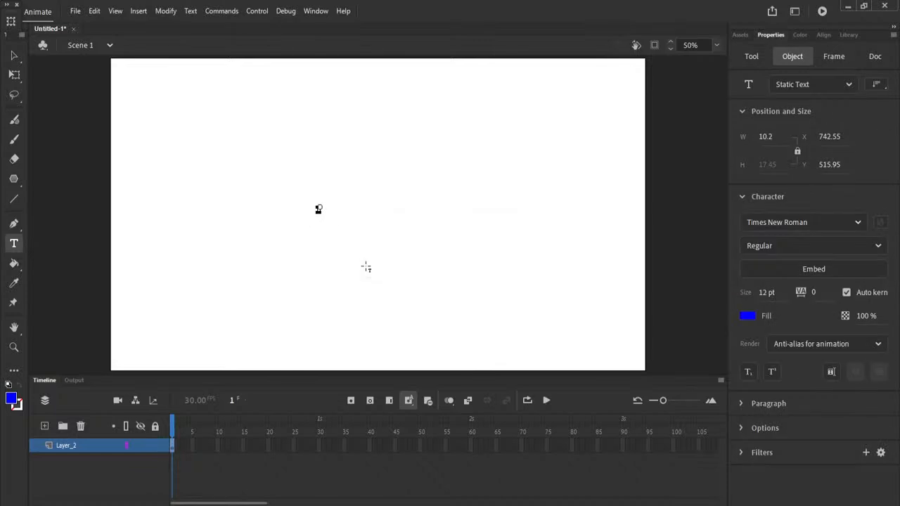
{"action": "mouse_move", "coordinate": [763, 295]}
{"action": "left_mouse_down"}
{"action": "mouse_move", "coordinate": [847, 293]}
{"action": "mouse_move", "coordinate": [767, 292]}
{"action": "left_mouse_up"}
{"action": "left_click", "coordinate": [764, 293]}
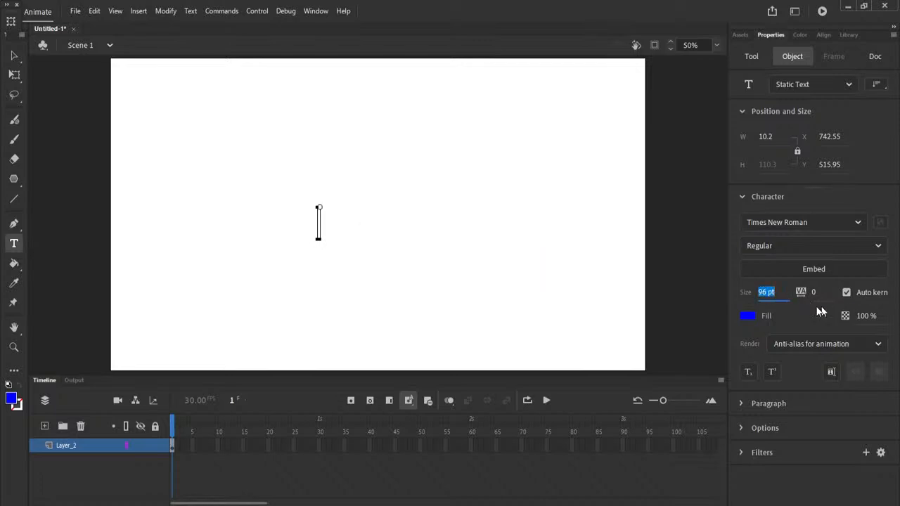
{"action": "left_click", "coordinate": [770, 301]}
{"action": "left_click_drag", "start_coordinate": [764, 293], "coordinate": [833, 293]}
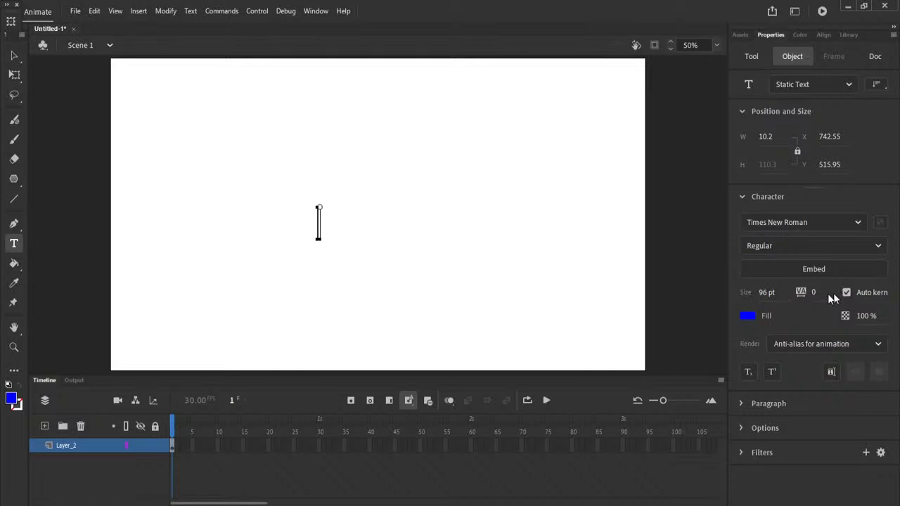
{"action": "left_click", "coordinate": [767, 294]}
{"action": "type", "text": "300"}
{"action": "key", "text": "Return"}
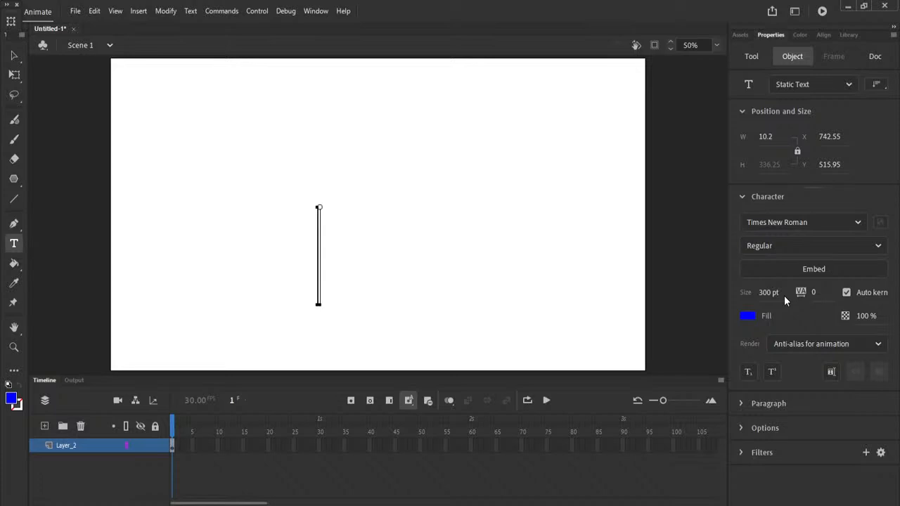
Enter the letter X at a size of 500 pt and move it up to the middle of the stage
{"action": "left_click", "coordinate": [766, 292]}
{"action": "type", "text": "500"}
{"action": "key", "text": "Return"}
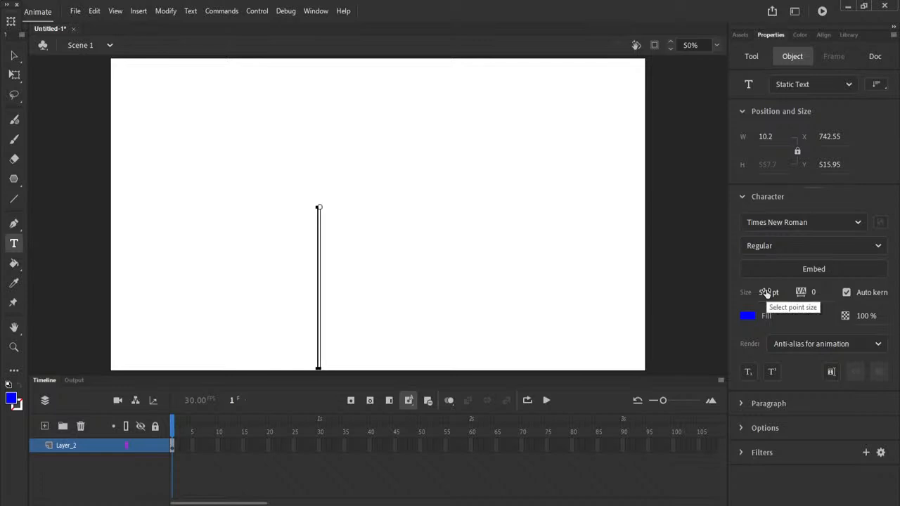
{"action": "type", "text": "X"}
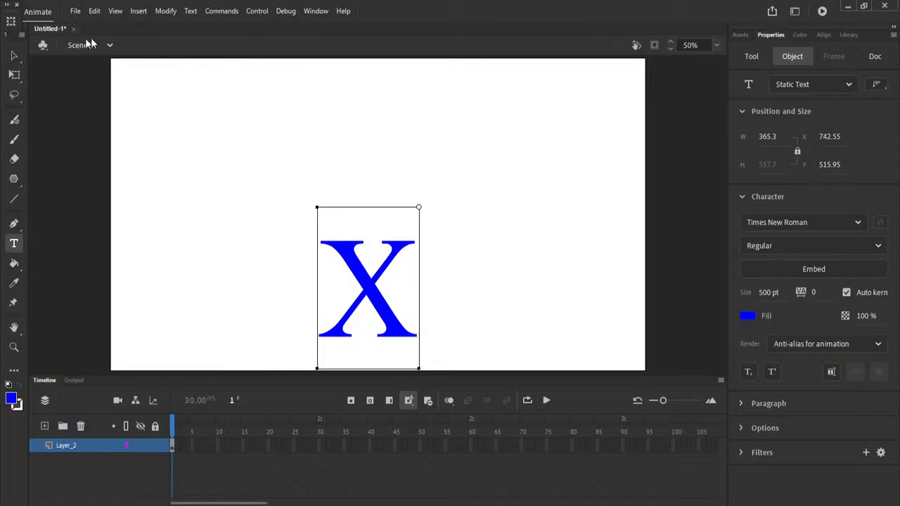
{"action": "left_click", "coordinate": [14, 55]}
{"action": "left_click_drag", "start_coordinate": [416, 298], "coordinate": [393, 266]}
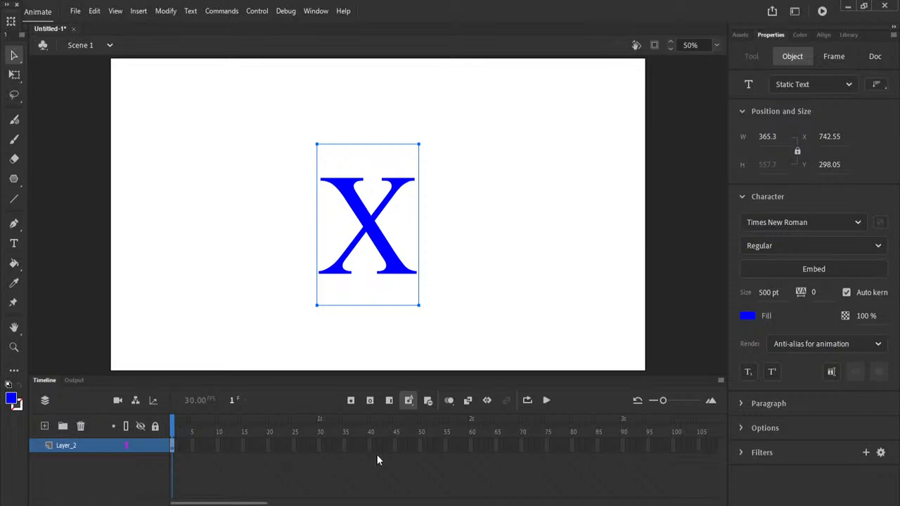
Insert a keyframe at frame 60 of Layer_2
{"action": "left_click", "coordinate": [471, 447]}
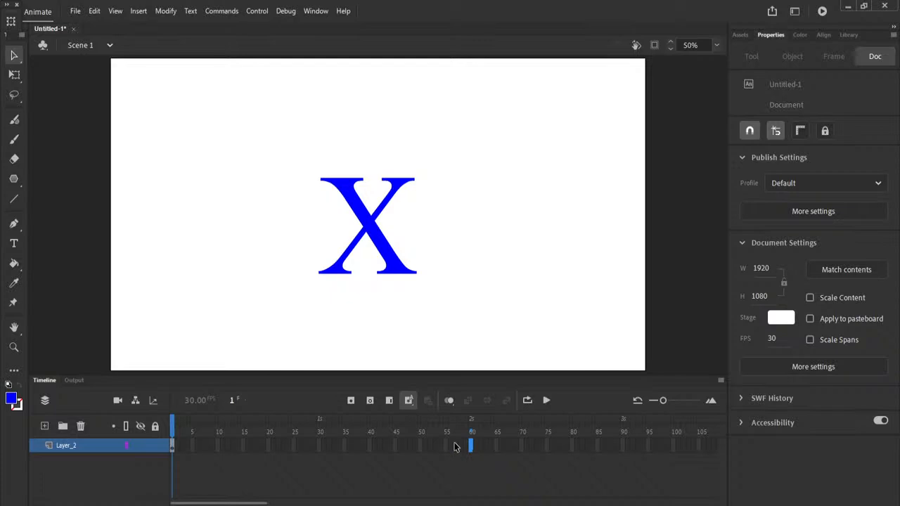
{"action": "left_click", "coordinate": [136, 11]}
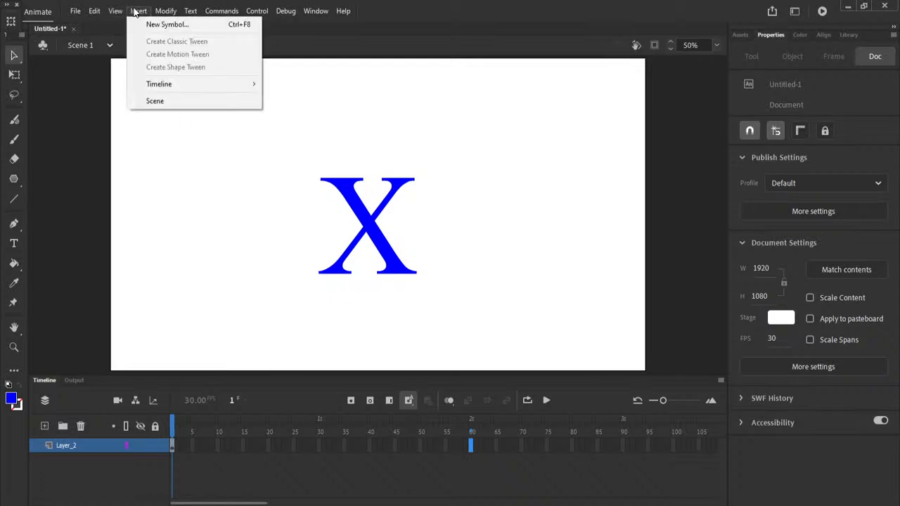
{"action": "mouse_move", "coordinate": [231, 86]}
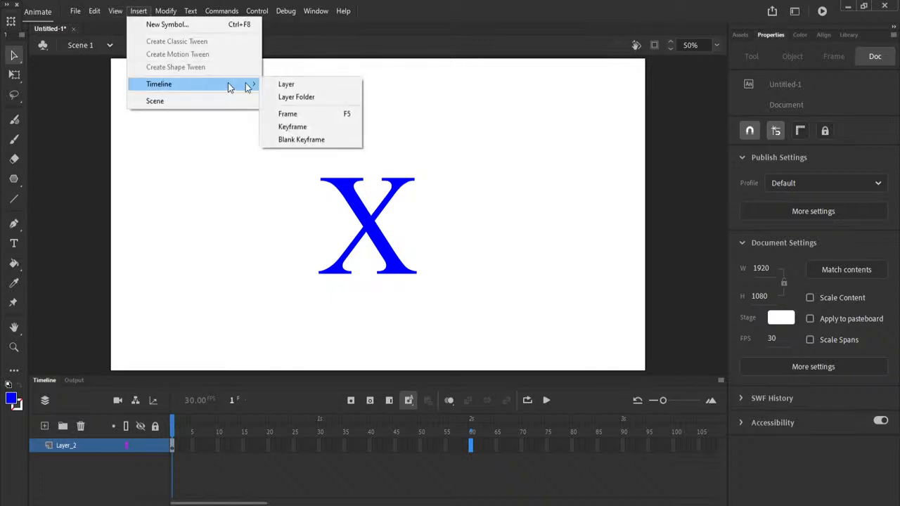
{"action": "left_click", "coordinate": [332, 129]}
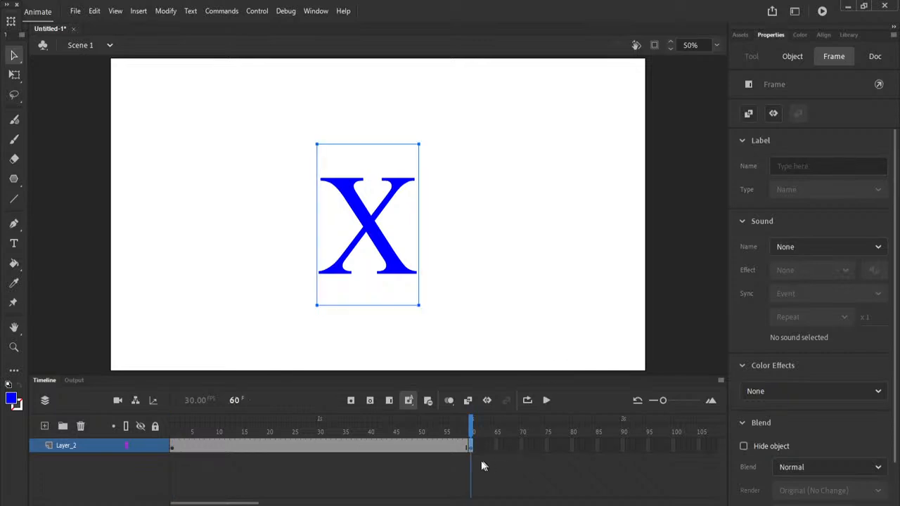
Replace the letter X on frame 60 with W in the existing text block
{"action": "key", "text": "t"}
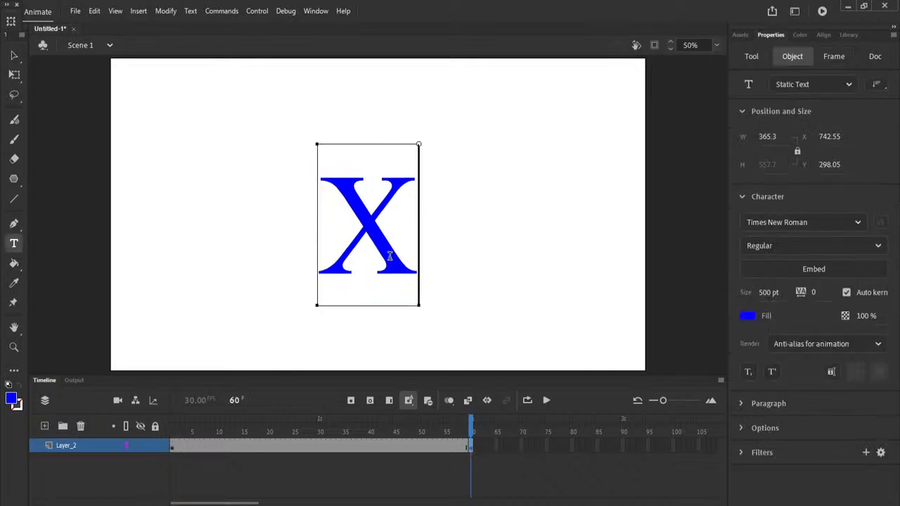
{"action": "left_click_drag", "start_coordinate": [391, 256], "coordinate": [346, 256]}
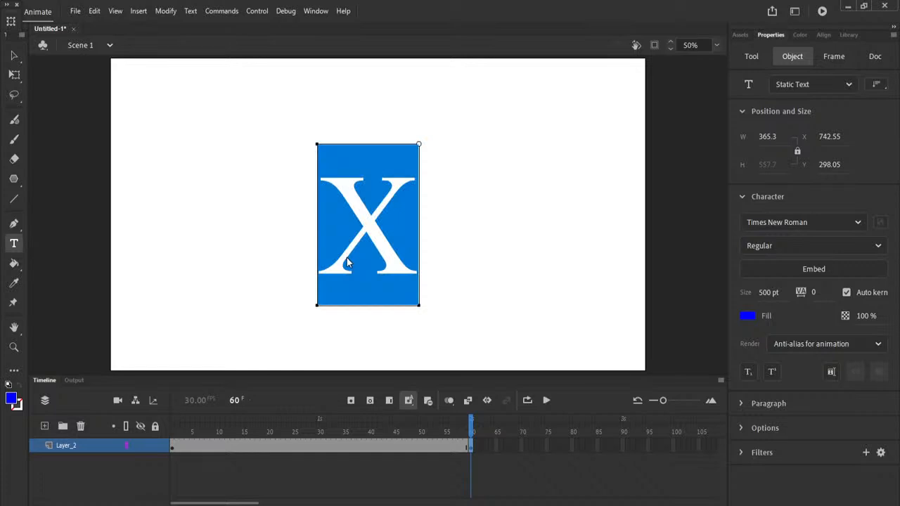
{"action": "type", "text": "W"}
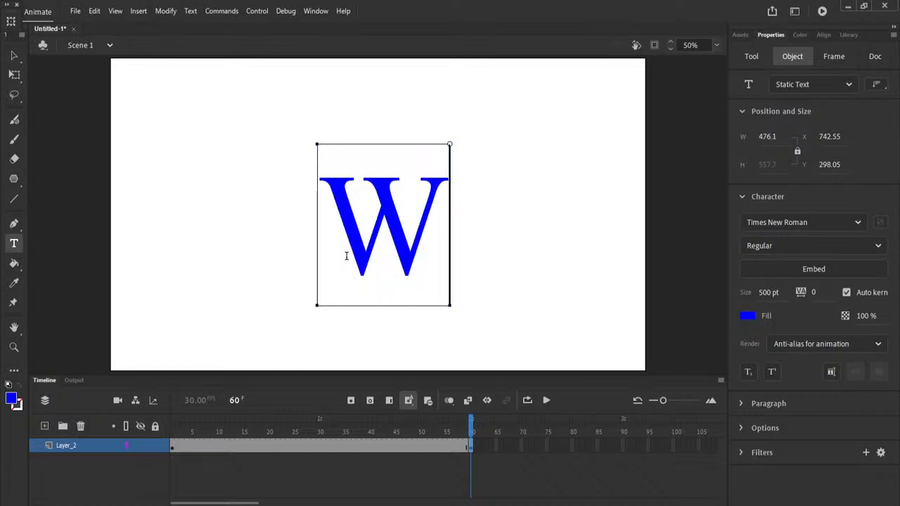
Compare the letters on frames 1 and 60 and move the W slightly left to an X position of about 712
{"action": "left_click", "coordinate": [171, 448]}
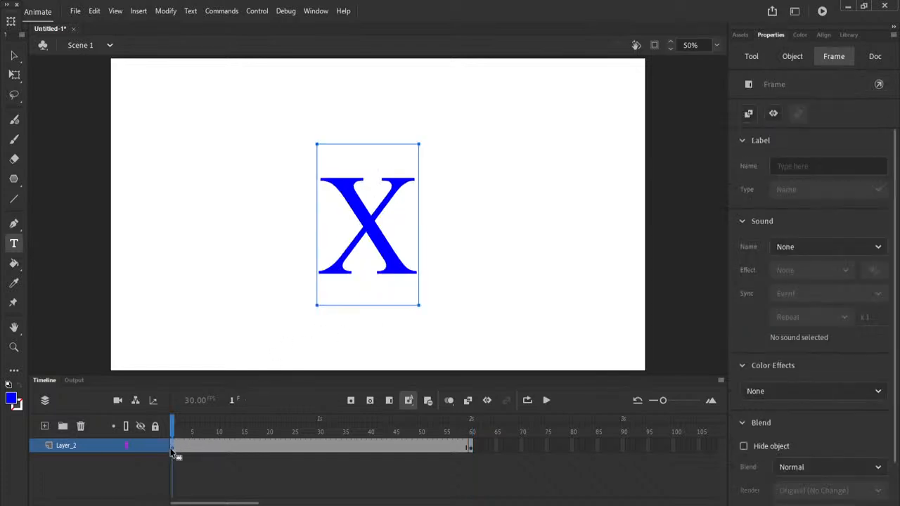
{"action": "left_click", "coordinate": [471, 445]}
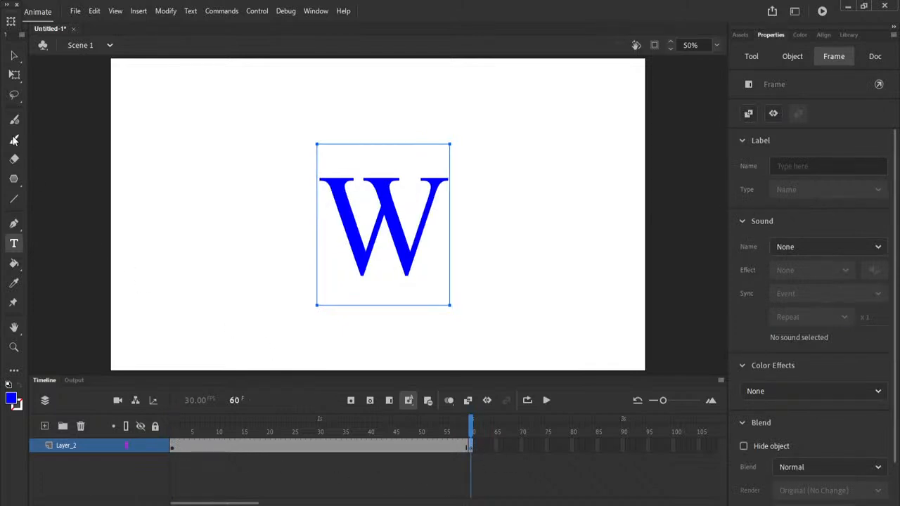
{"action": "left_click", "coordinate": [15, 55]}
{"action": "left_click_drag", "start_coordinate": [426, 237], "coordinate": [418, 237]}
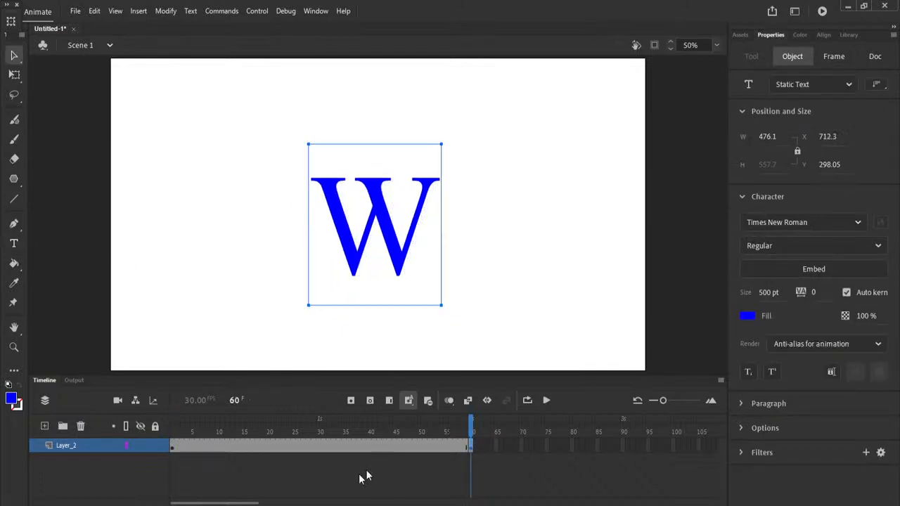
Try a classic tween between the X and W keyframes by converting the text to symbols, preview it, and undo it
{"action": "left_click", "coordinate": [294, 445]}
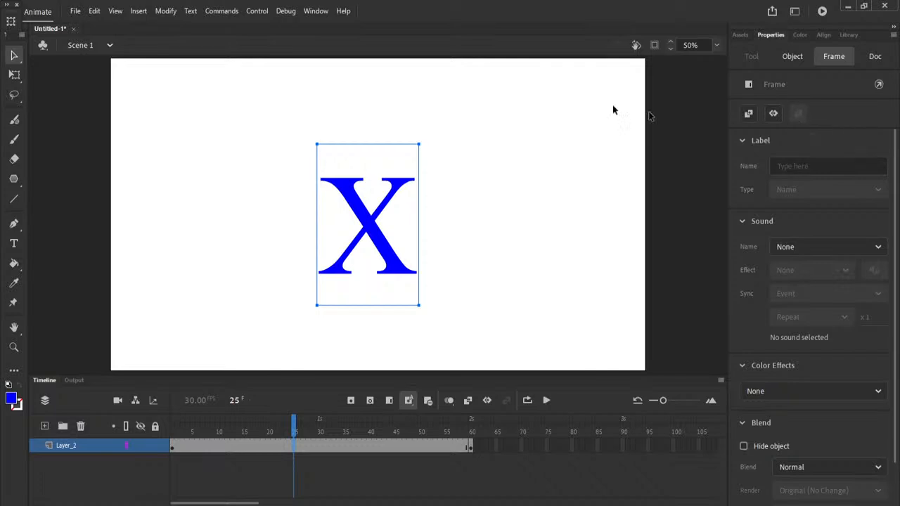
{"action": "left_click", "coordinate": [135, 11]}
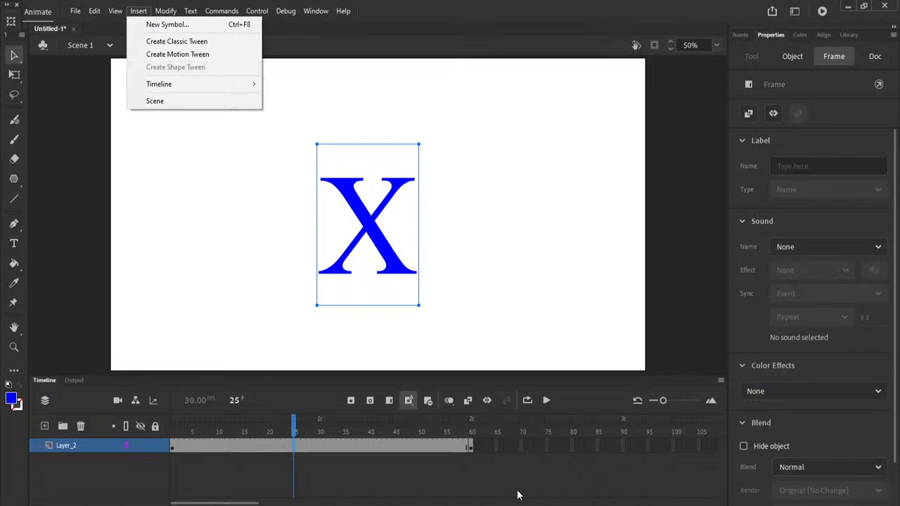
{"action": "left_click", "coordinate": [172, 447]}
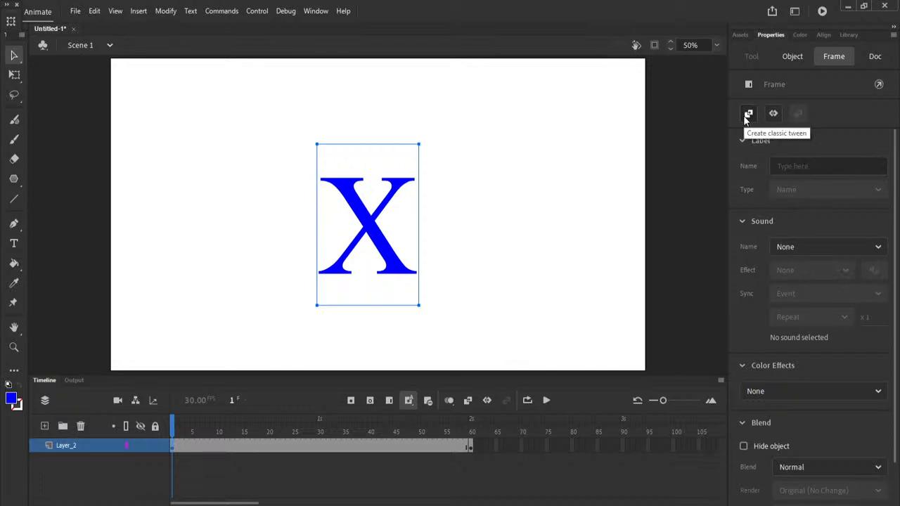
{"action": "left_click", "coordinate": [471, 447]}
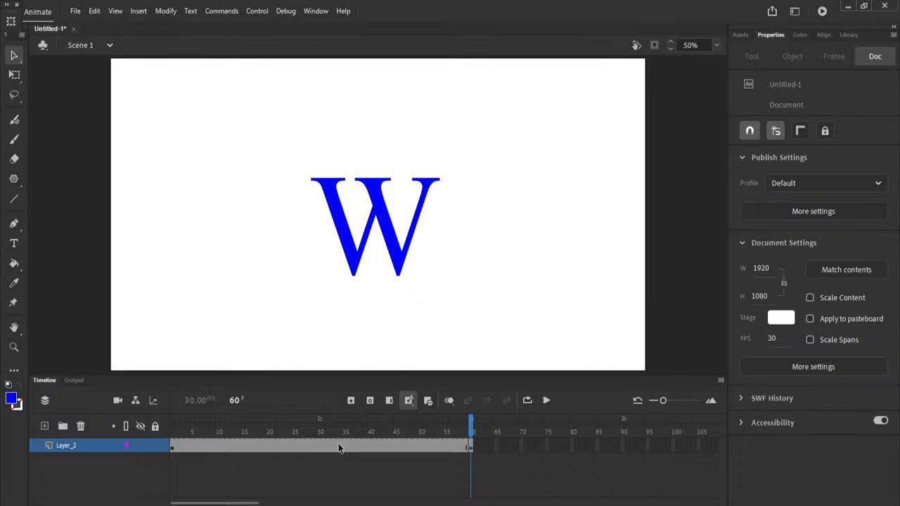
{"action": "left_click", "coordinate": [287, 446]}
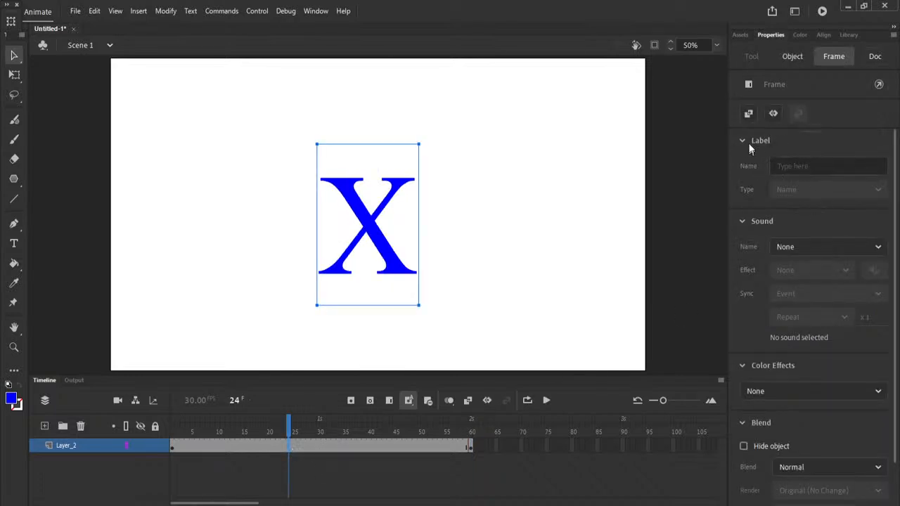
{"action": "left_click", "coordinate": [747, 116]}
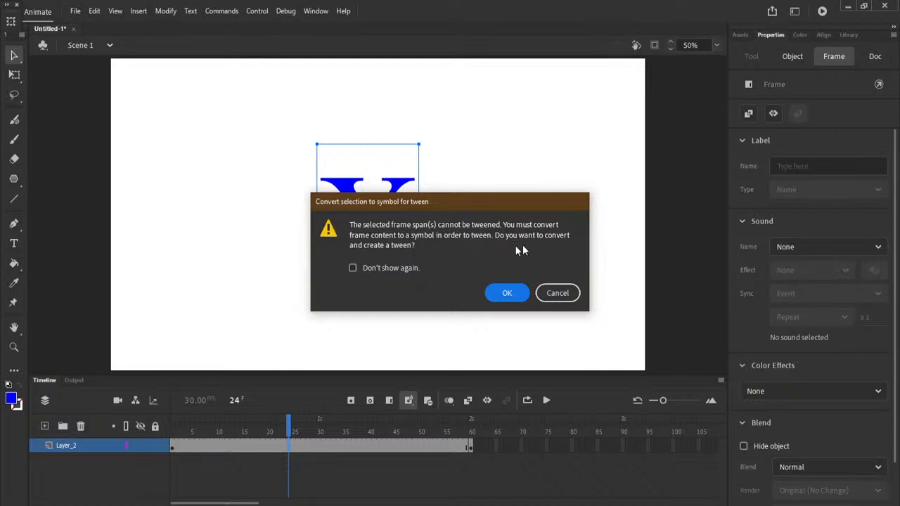
{"action": "left_click", "coordinate": [507, 294]}
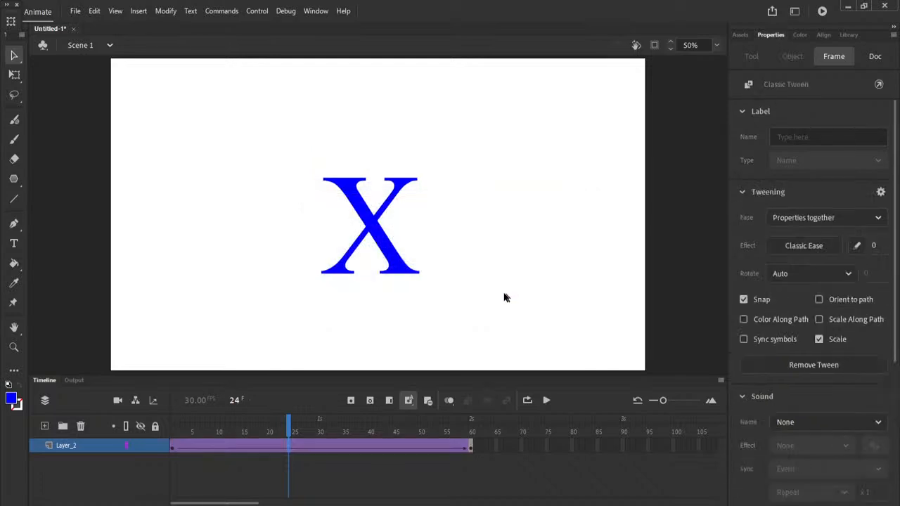
{"action": "left_click_drag", "start_coordinate": [236, 448], "coordinate": [363, 444]}
{"action": "left_click", "coordinate": [387, 464]}
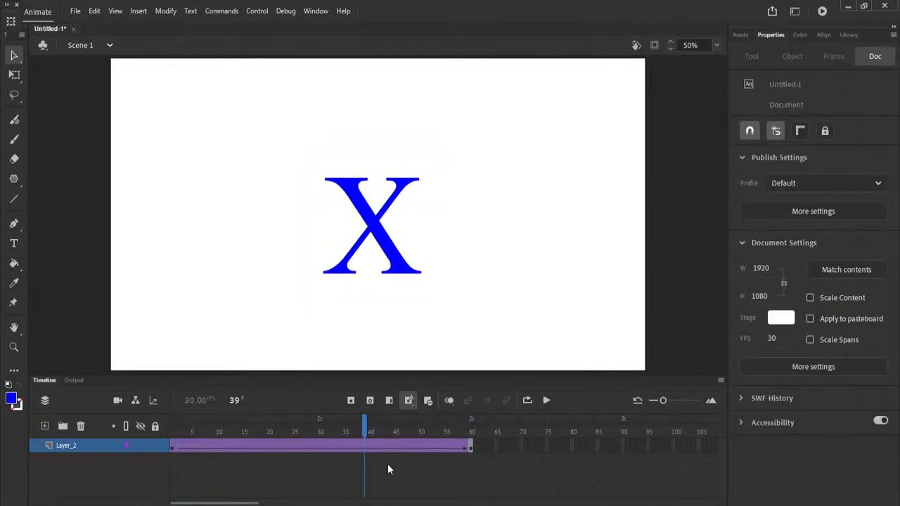
{"action": "key", "text": "ctrl+z"}
{"action": "key", "text": "ctrl+z"}
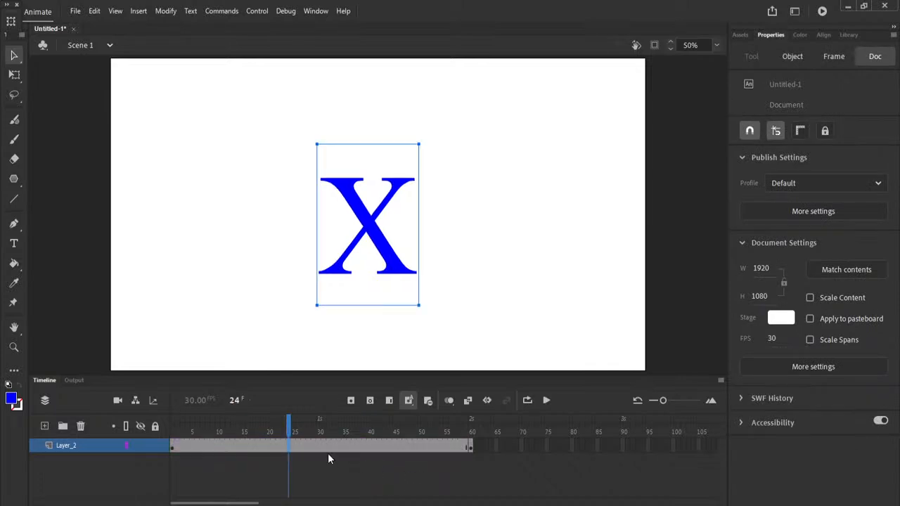
Break apart the X text on frame 1 of Layer_2 into an editable shape
{"action": "left_click", "coordinate": [175, 448]}
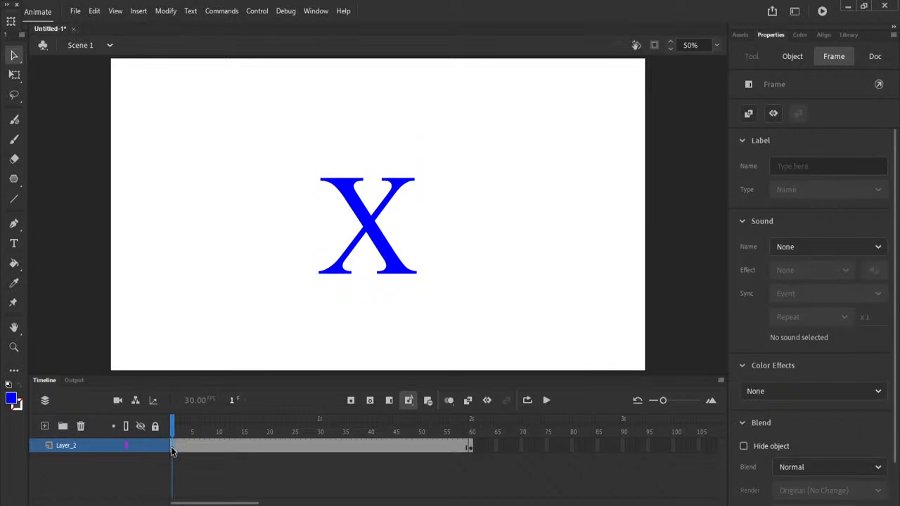
{"action": "left_click", "coordinate": [385, 254]}
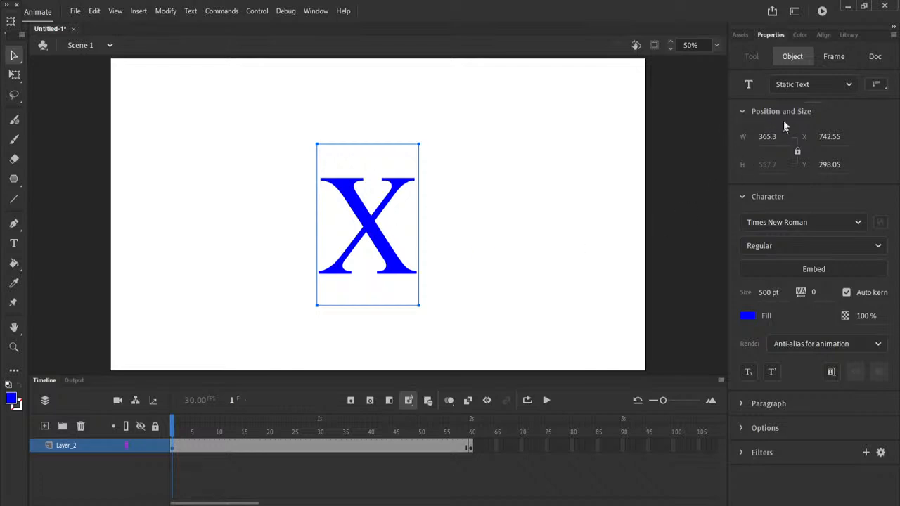
{"action": "left_click", "coordinate": [307, 449]}
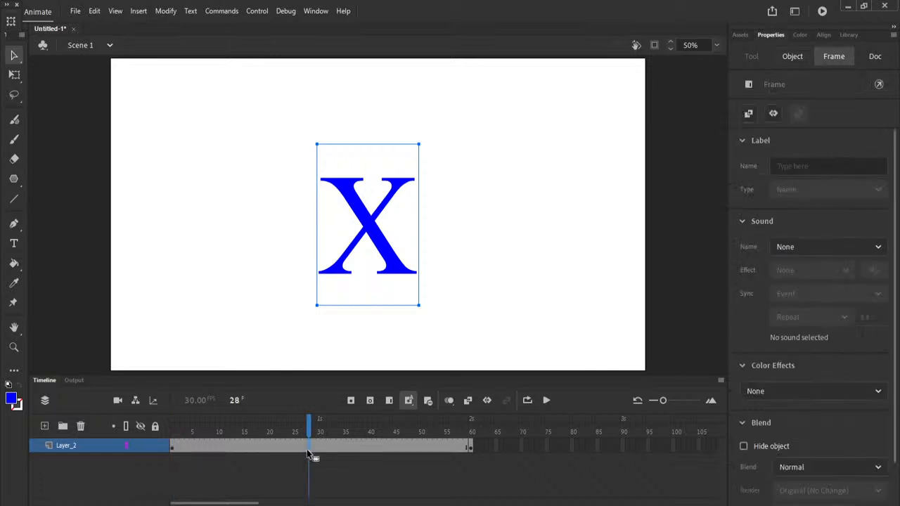
{"action": "left_click", "coordinate": [173, 450]}
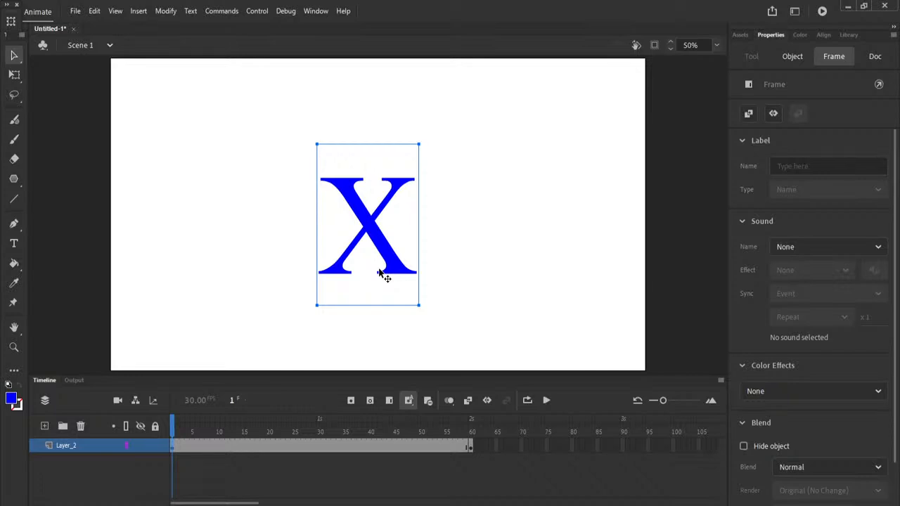
{"action": "left_click", "coordinate": [166, 12]}
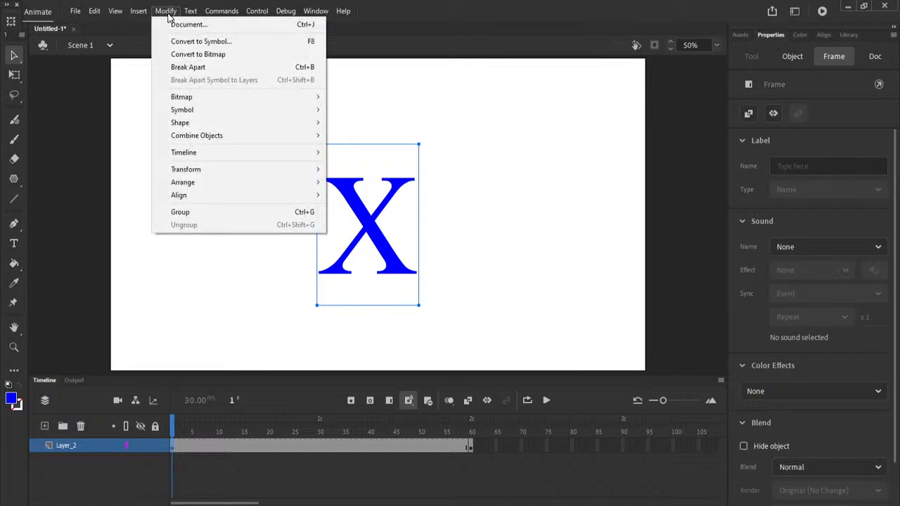
{"action": "mouse_move", "coordinate": [214, 113]}
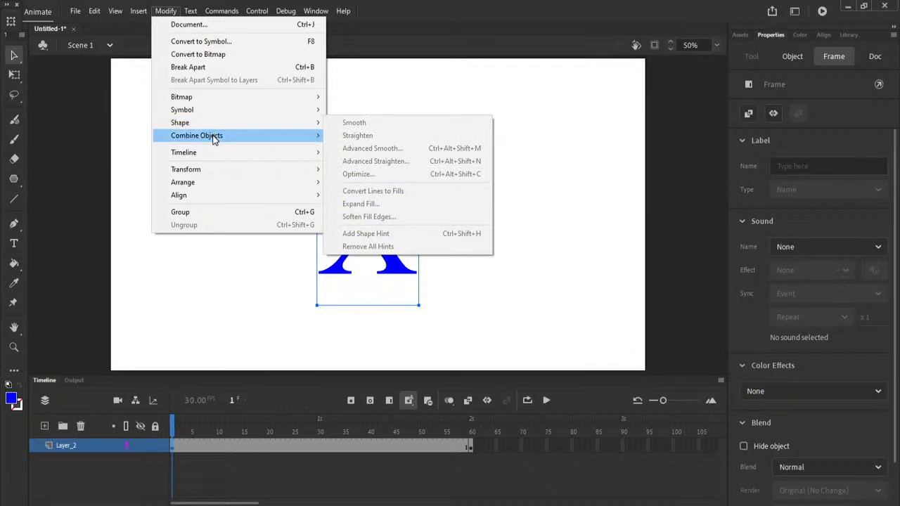
{"action": "mouse_move", "coordinate": [216, 140]}
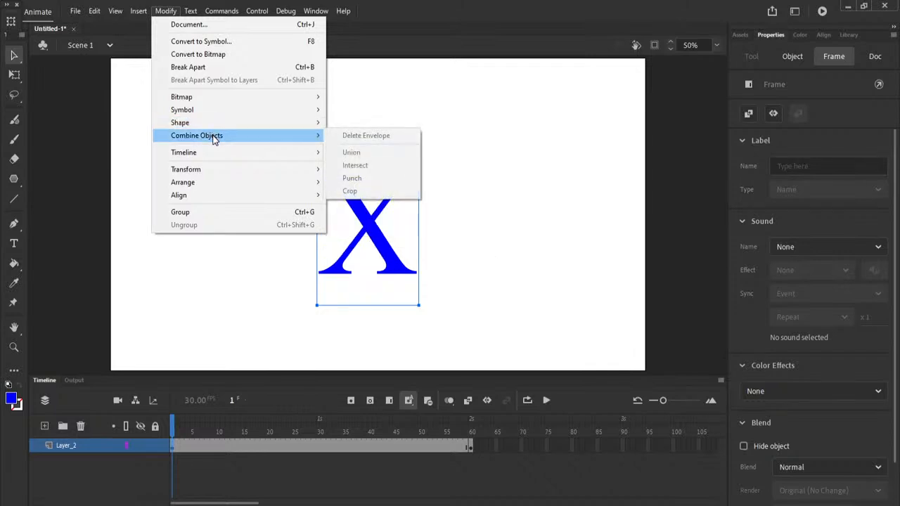
{"action": "left_click", "coordinate": [200, 69]}
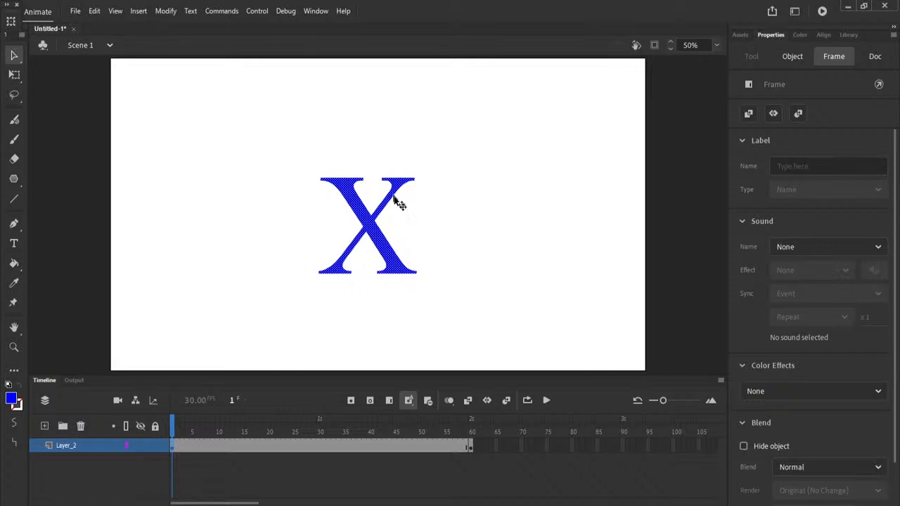
Add the static text "cat" at 500 pt on frame 1 and place it up and left of the X
{"action": "left_click", "coordinate": [13, 244]}
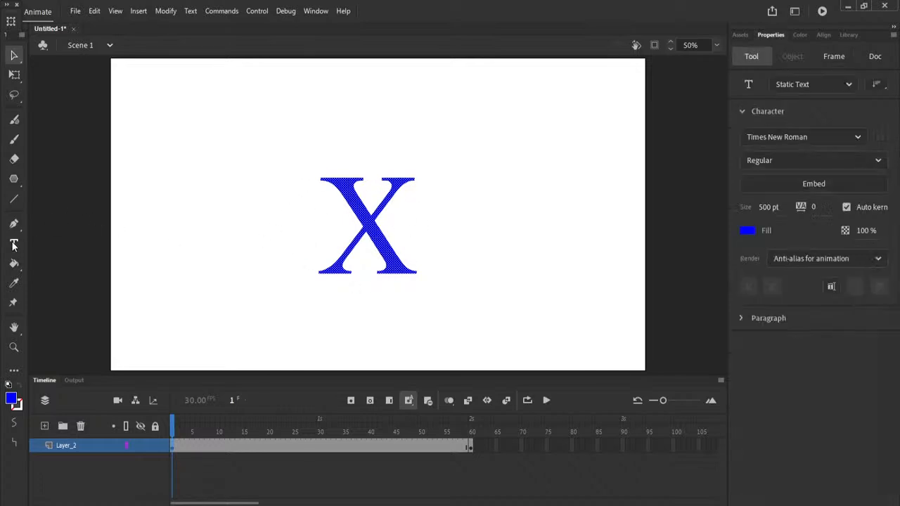
{"action": "left_click", "coordinate": [143, 109]}
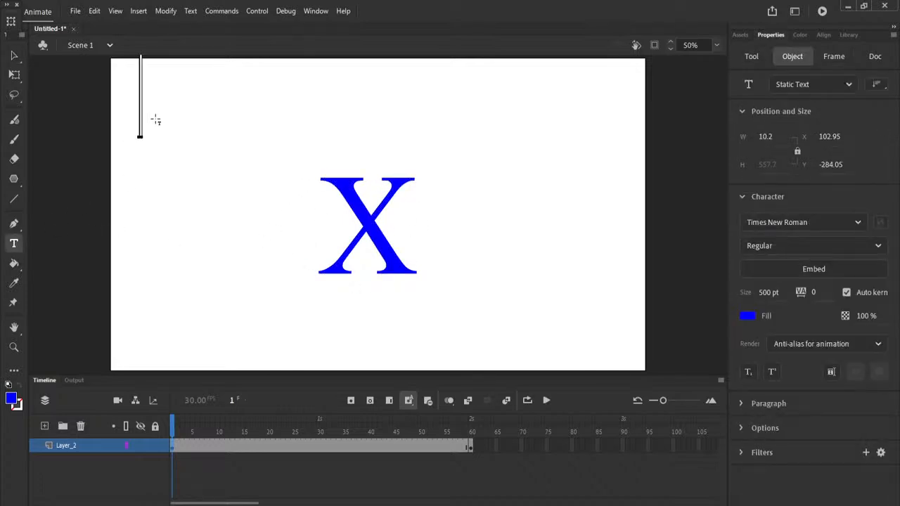
{"action": "type", "text": "cat"}
{"action": "left_click", "coordinate": [13, 55]}
{"action": "left_click_drag", "start_coordinate": [197, 132], "coordinate": [140, 179]}
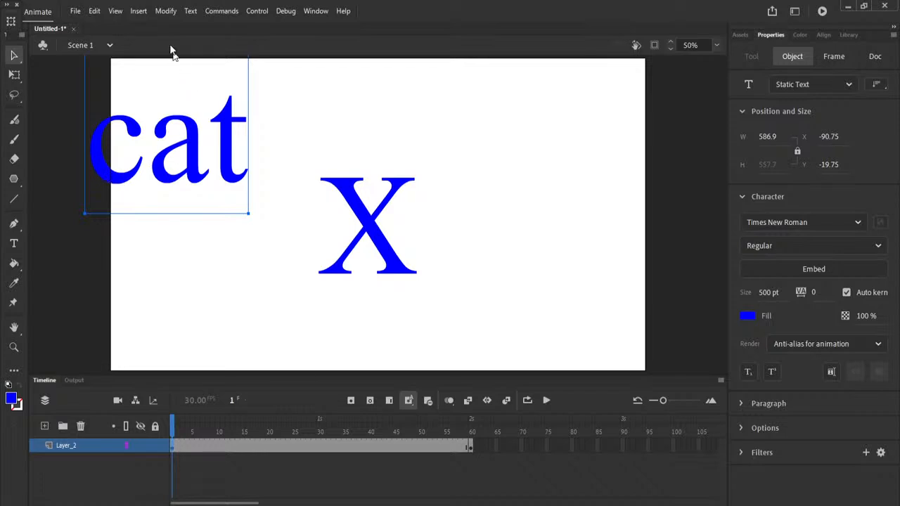
Break apart the word cat into individual letters and move the c, a and t away from each other
{"action": "left_click", "coordinate": [163, 12]}
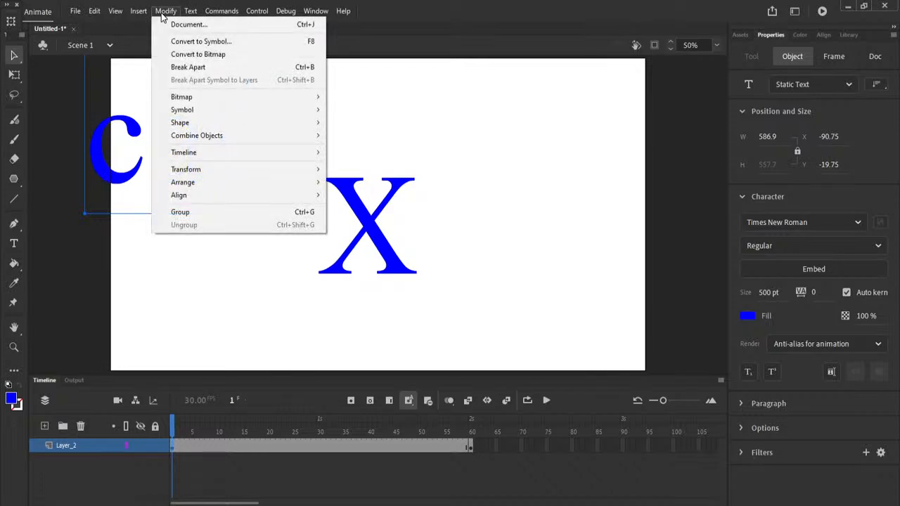
{"action": "left_click", "coordinate": [196, 71]}
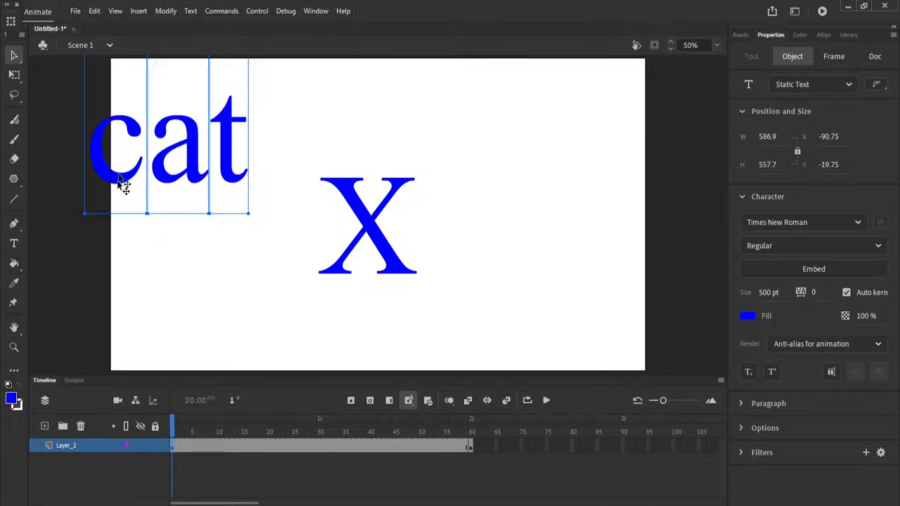
{"action": "left_click", "coordinate": [184, 245]}
{"action": "left_click_drag", "start_coordinate": [131, 184], "coordinate": [96, 184]}
{"action": "left_click_drag", "start_coordinate": [161, 180], "coordinate": [155, 224]}
{"action": "left_click_drag", "start_coordinate": [219, 166], "coordinate": [220, 156]}
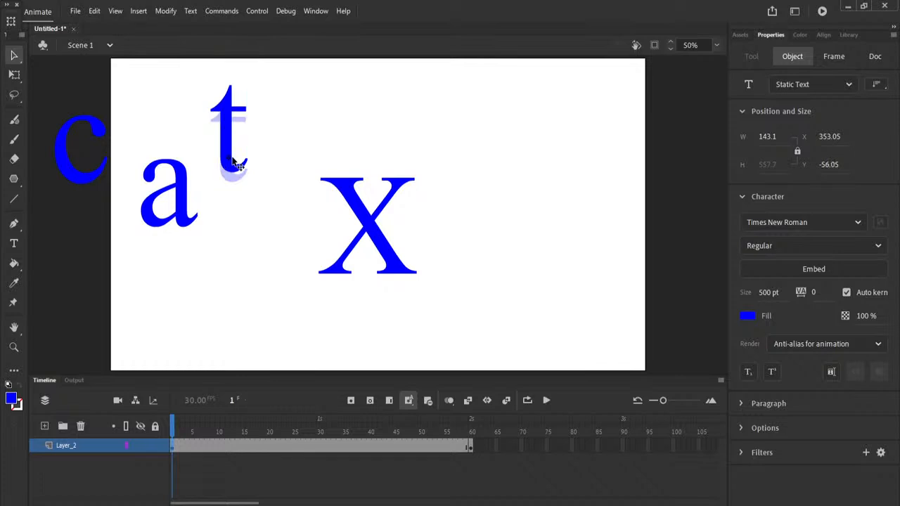
Break apart the letters c, a and t into shapes and delete all three from the stage
{"action": "left_click_drag", "start_coordinate": [242, 268], "coordinate": [53, 56]}
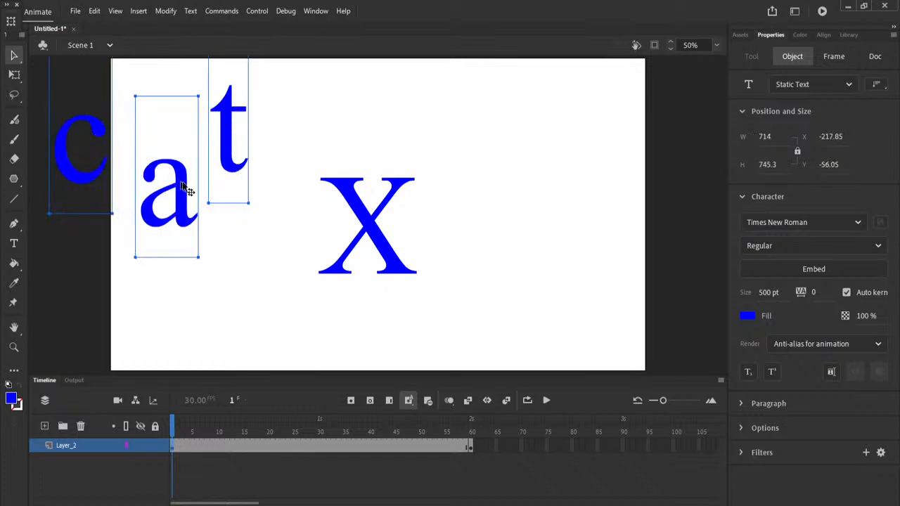
{"action": "left_click", "coordinate": [167, 12]}
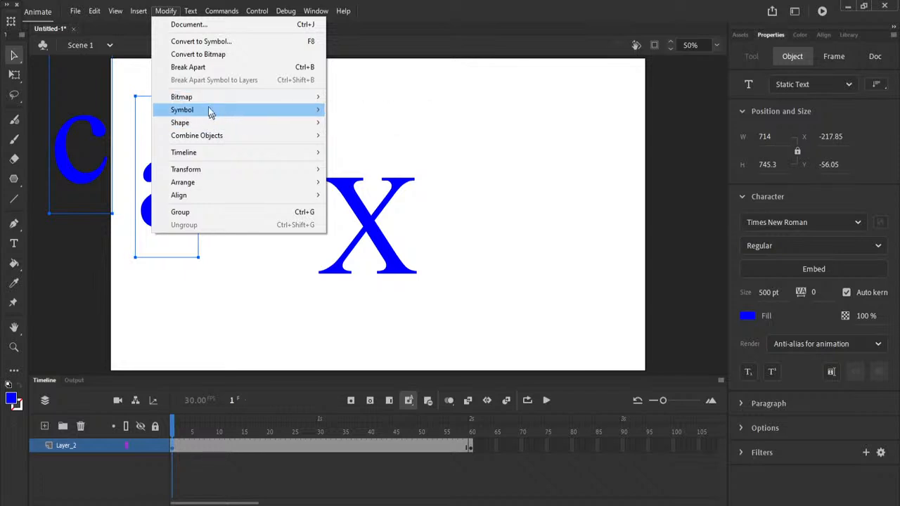
{"action": "left_click", "coordinate": [200, 67]}
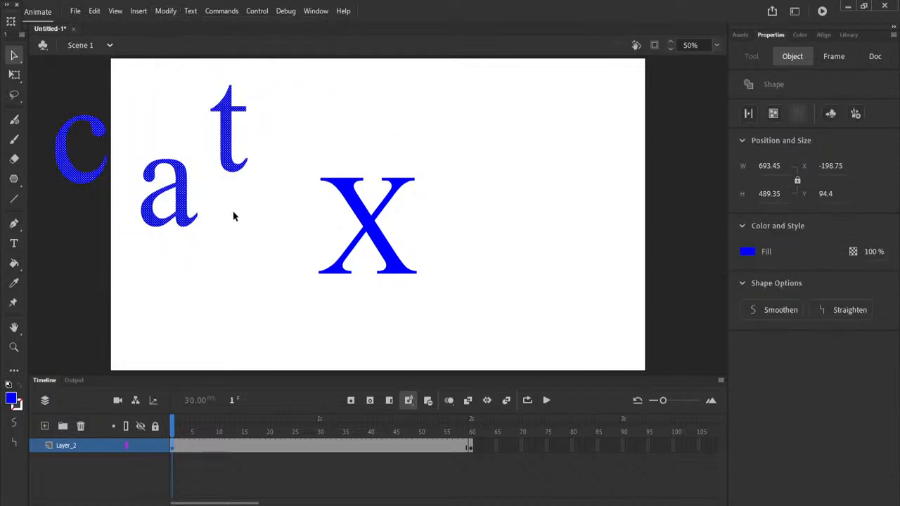
{"action": "key", "text": "Delete"}
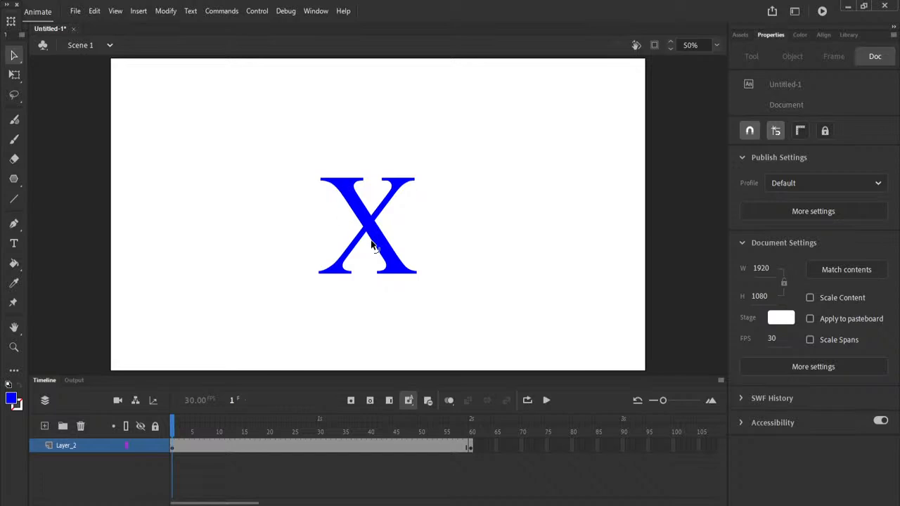
Break apart the W text on frame 60 of Layer_2 into an editable shape
{"action": "left_click", "coordinate": [373, 244]}
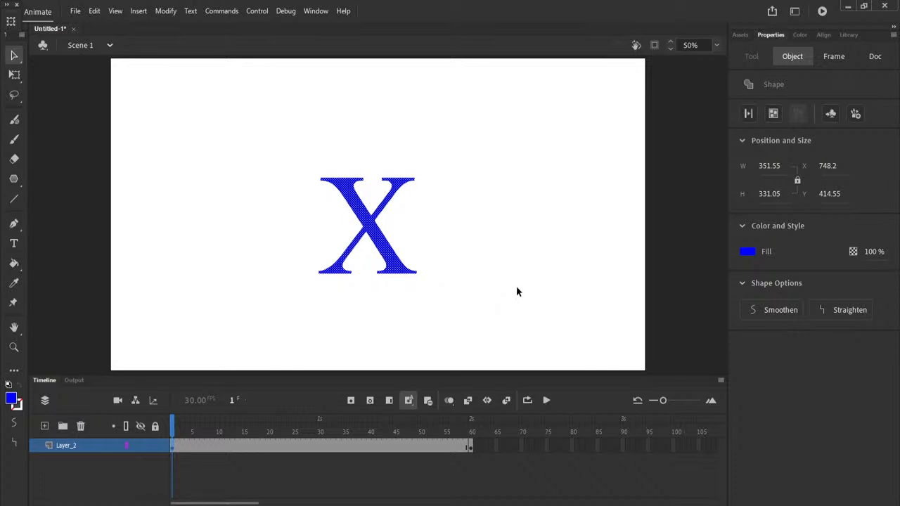
{"action": "left_click", "coordinate": [471, 447]}
{"action": "left_click", "coordinate": [445, 256]}
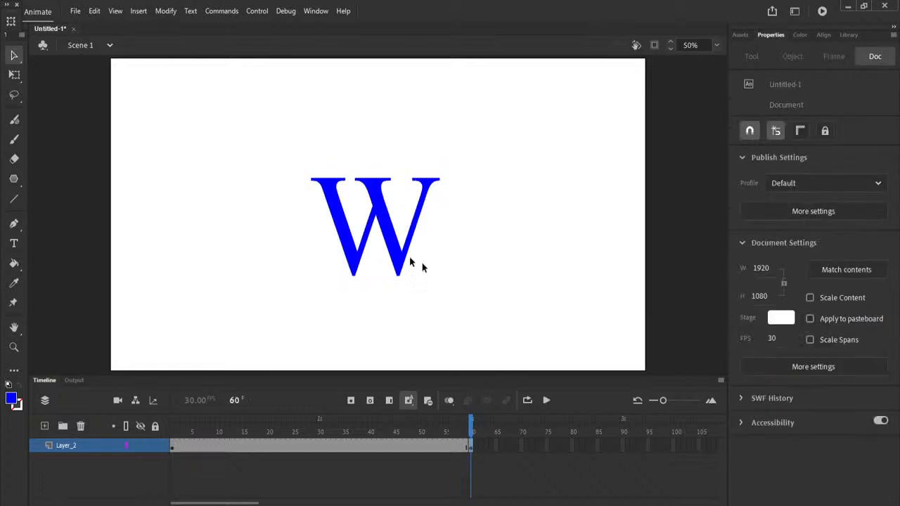
{"action": "left_click", "coordinate": [411, 281]}
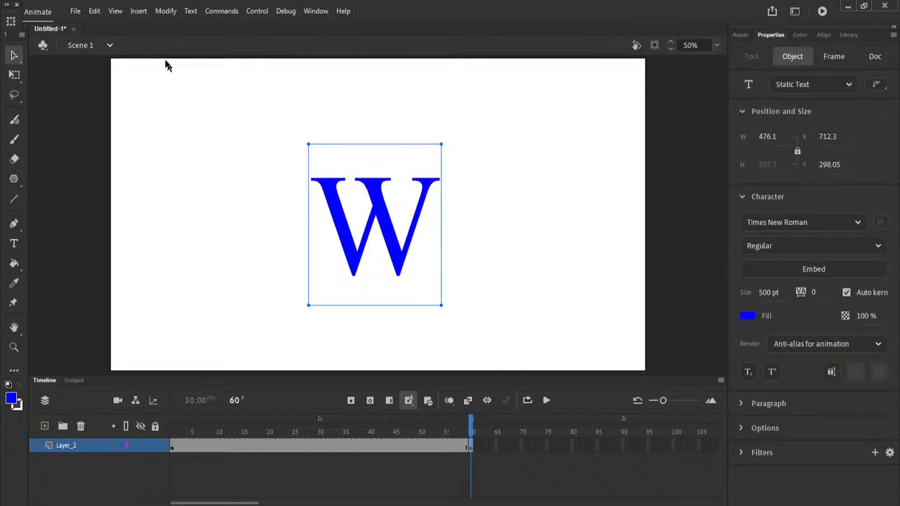
{"action": "left_click", "coordinate": [164, 12]}
{"action": "mouse_move", "coordinate": [226, 123]}
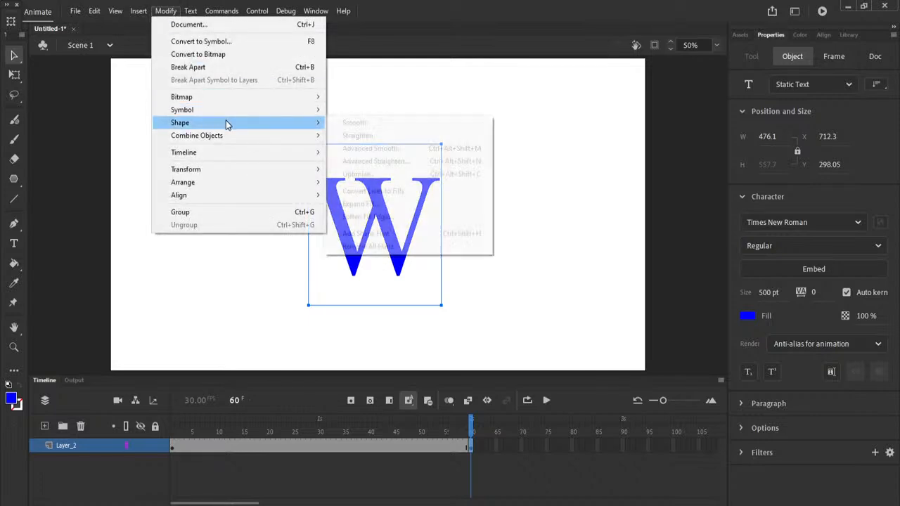
{"action": "left_click", "coordinate": [213, 67]}
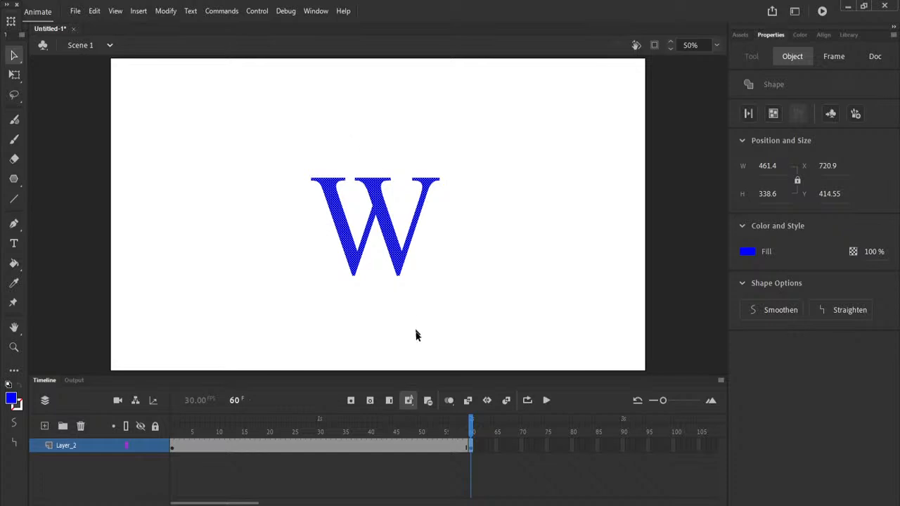
Create a shape tween on Layer_2 between the X on frame 1 and the W on frame 60
{"action": "left_click_drag", "start_coordinate": [442, 429], "coordinate": [304, 443]}
{"action": "left_click", "coordinate": [304, 445]}
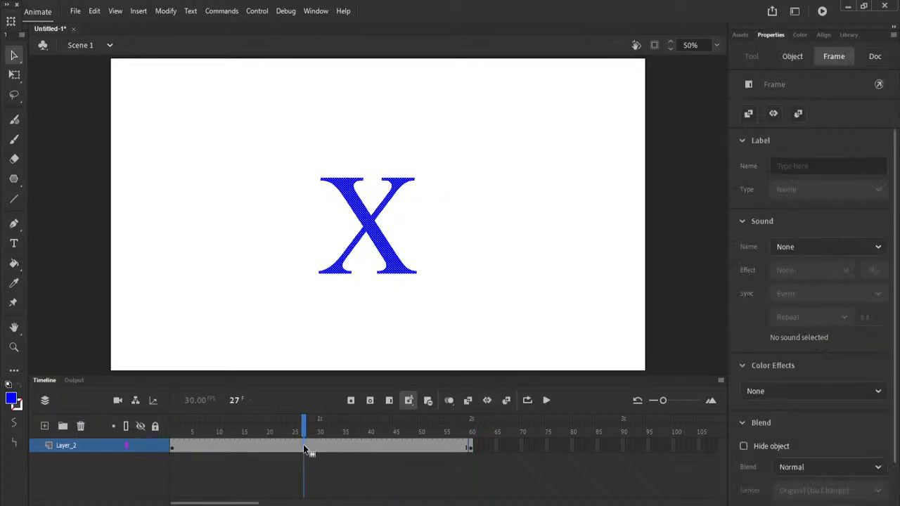
{"action": "left_click", "coordinate": [797, 115]}
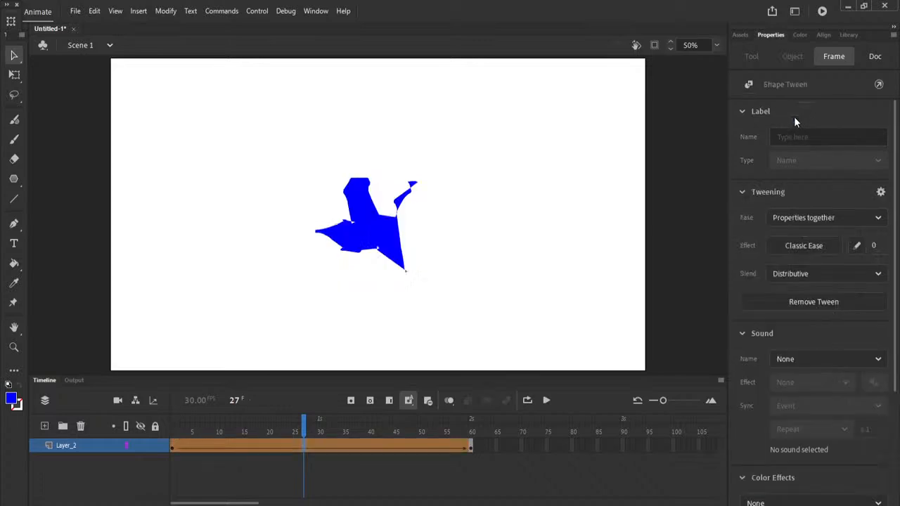
Play the X-to-W shape tween twice from frame 1 and return the playhead to frame 1
{"action": "left_click", "coordinate": [171, 448]}
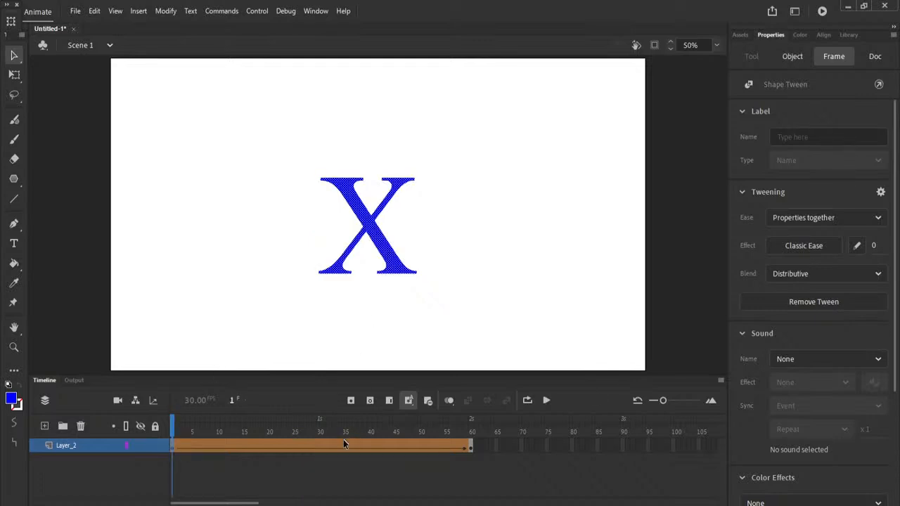
{"action": "left_click", "coordinate": [546, 400]}
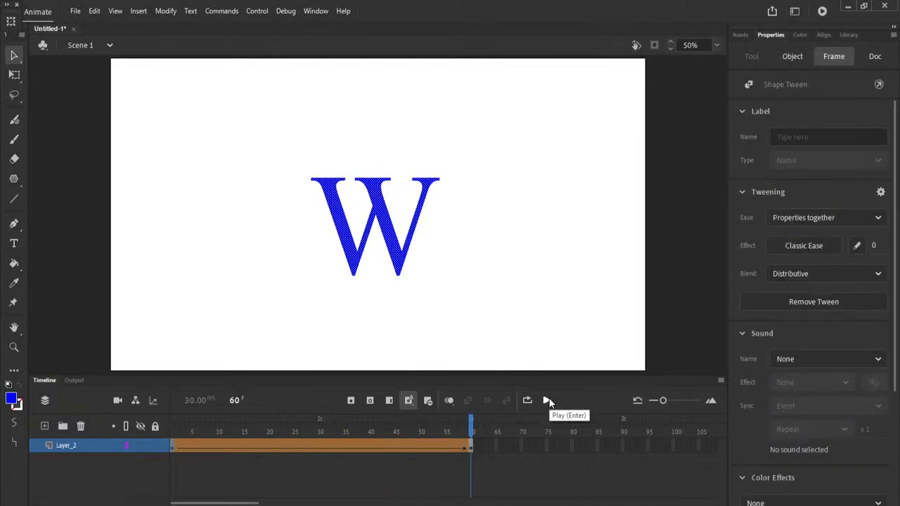
{"action": "left_click", "coordinate": [548, 401]}
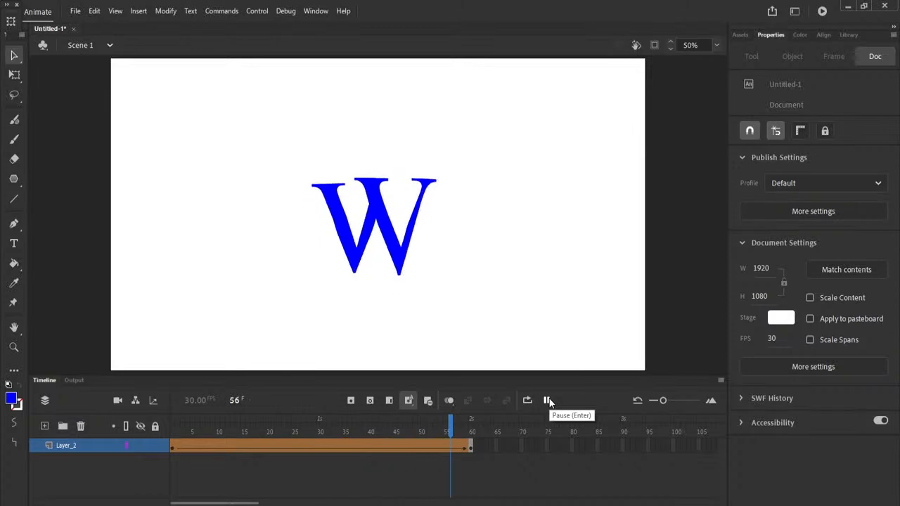
{"action": "left_click", "coordinate": [172, 446]}
{"action": "left_click", "coordinate": [520, 244]}
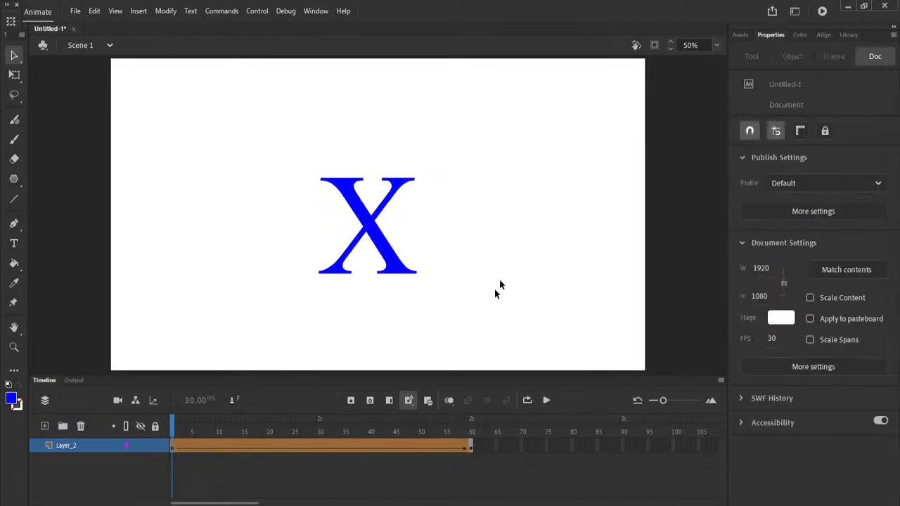
{"action": "mouse_move", "coordinate": [176, 424]}
{"action": "left_mouse_down"}
{"action": "mouse_move", "coordinate": [475, 425]}
{"action": "mouse_move", "coordinate": [155, 426]}
{"action": "mouse_move", "coordinate": [462, 424]}
{"action": "mouse_move", "coordinate": [172, 427]}
{"action": "left_mouse_up"}
{"action": "left_click", "coordinate": [139, 11]}
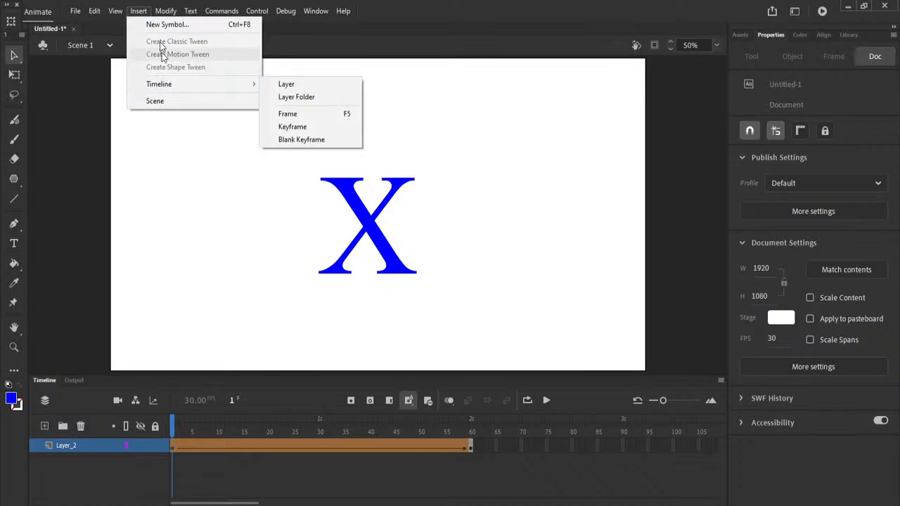
{"action": "mouse_move", "coordinate": [174, 10]}
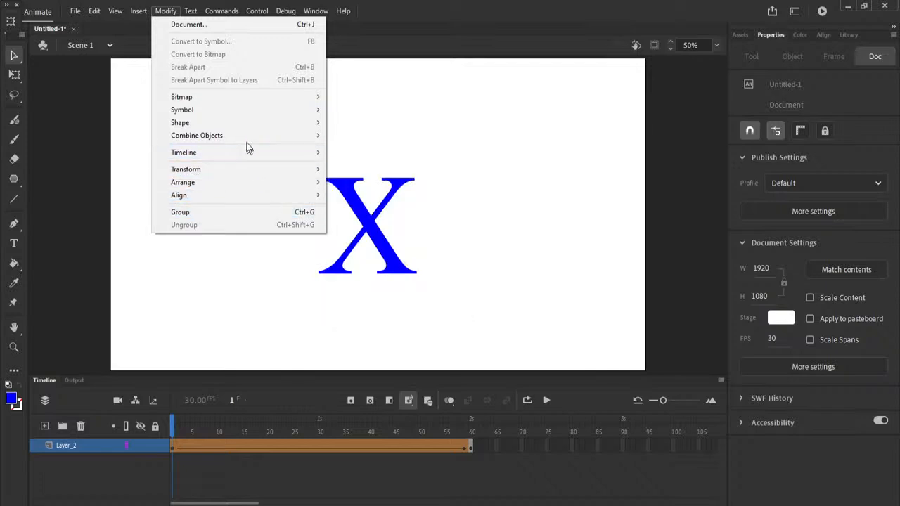
{"action": "mouse_move", "coordinate": [251, 195]}
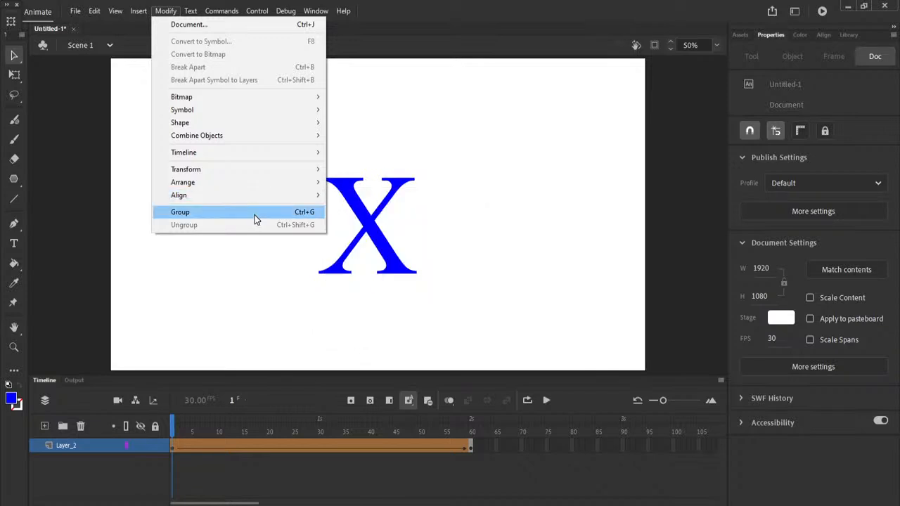
{"action": "mouse_move", "coordinate": [253, 103]}
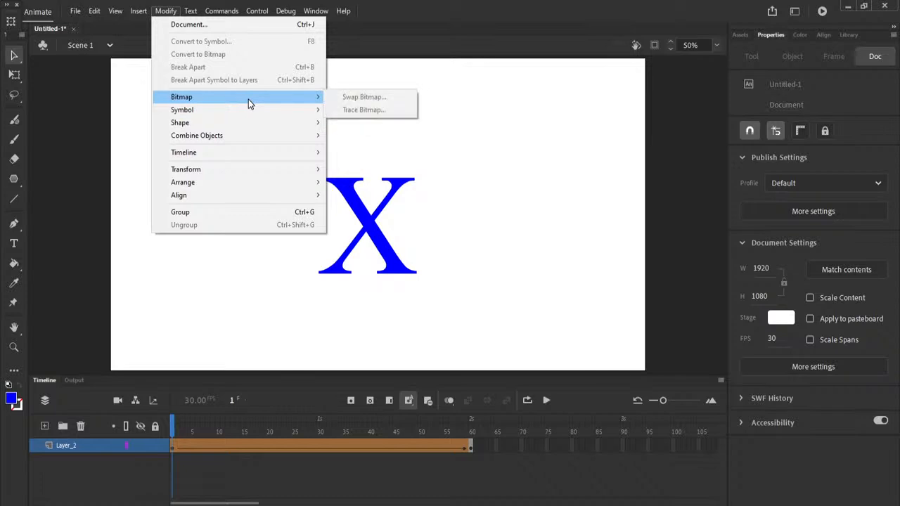
{"action": "mouse_move", "coordinate": [253, 129]}
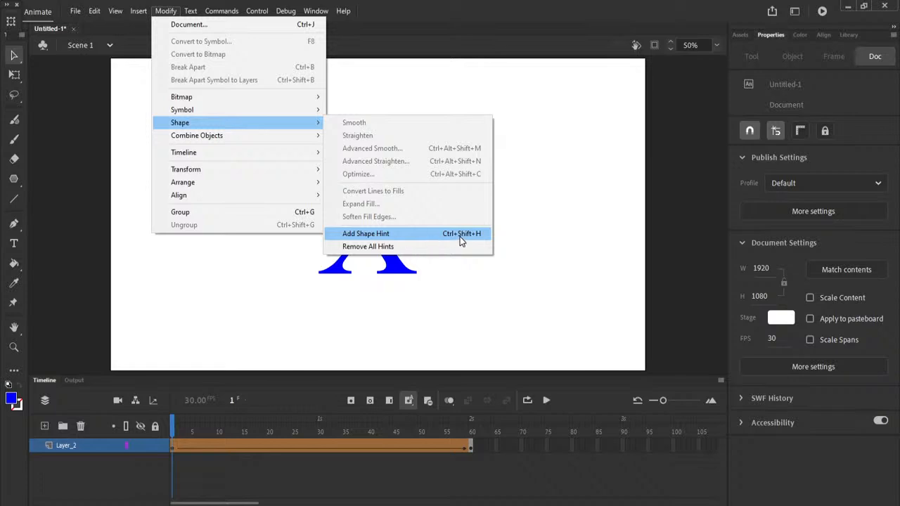
{"action": "left_click", "coordinate": [515, 243]}
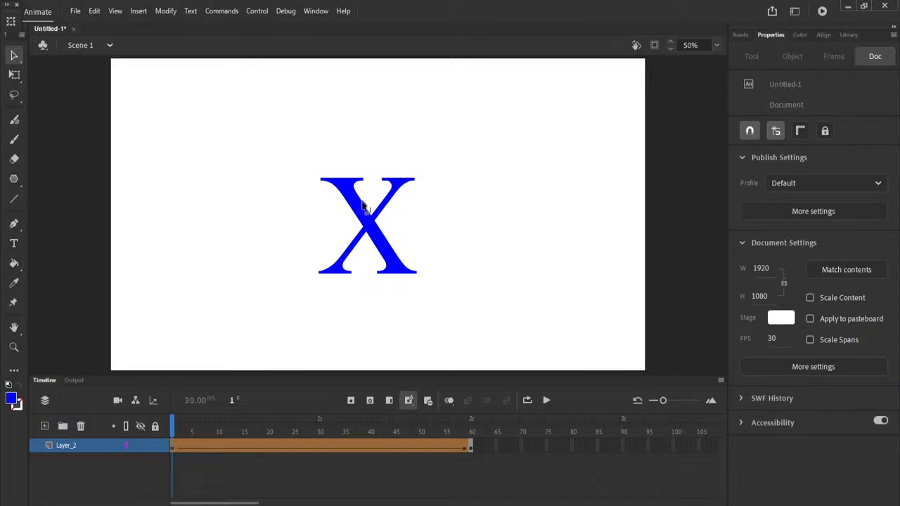
Add a shape hint on frame 1 and place it on the upper-left corner of the X
{"action": "scroll", "coordinate": [360, 218], "scroll_direction": "up", "scroll_amount": 6}
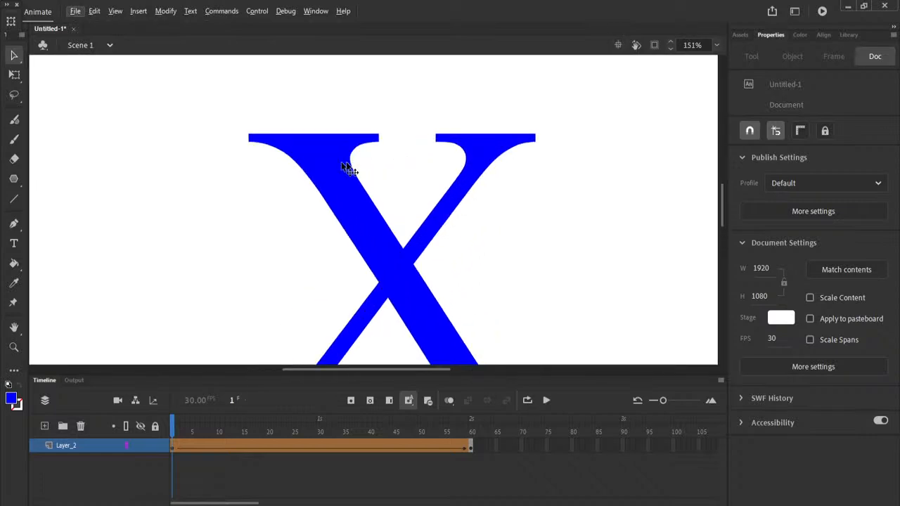
{"action": "left_click", "coordinate": [166, 11]}
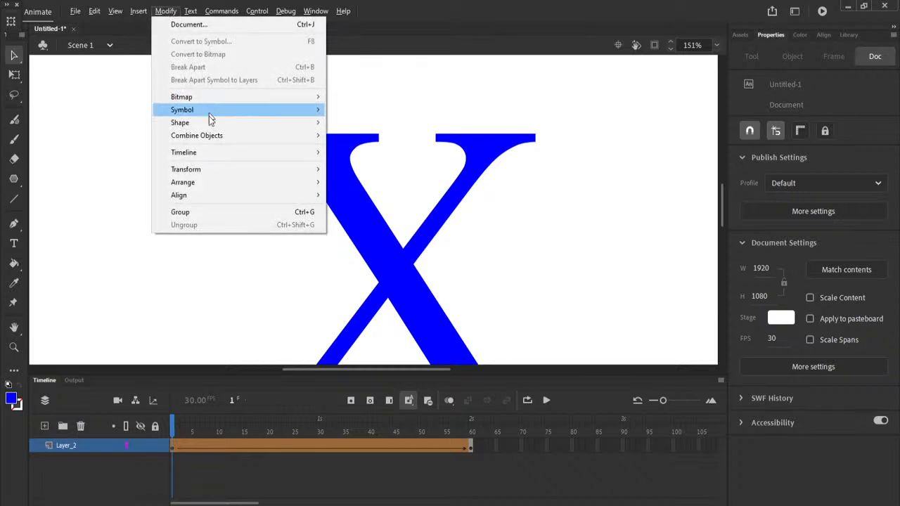
{"action": "mouse_move", "coordinate": [209, 124]}
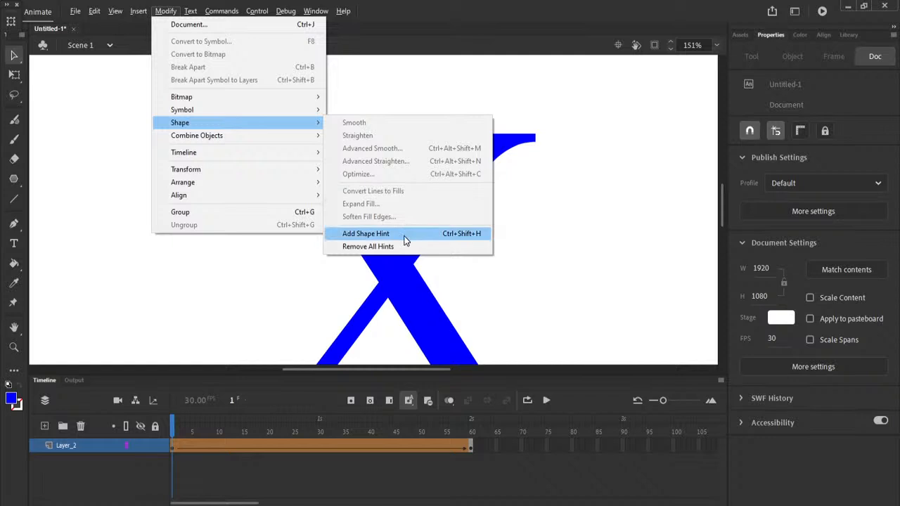
{"action": "left_click", "coordinate": [406, 235]}
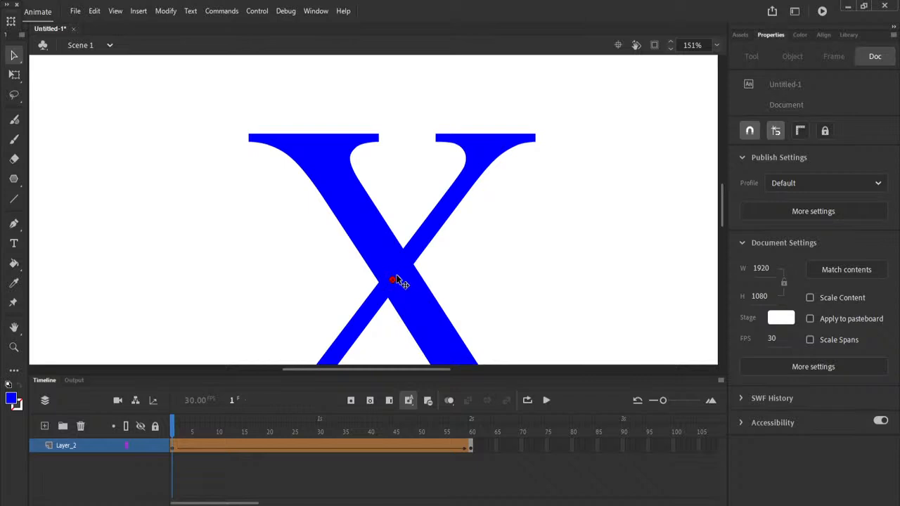
{"action": "left_click_drag", "start_coordinate": [393, 282], "coordinate": [248, 135]}
Place the matching shape hint on the upper-left corner of the W on frame 60
{"action": "left_click", "coordinate": [471, 447]}
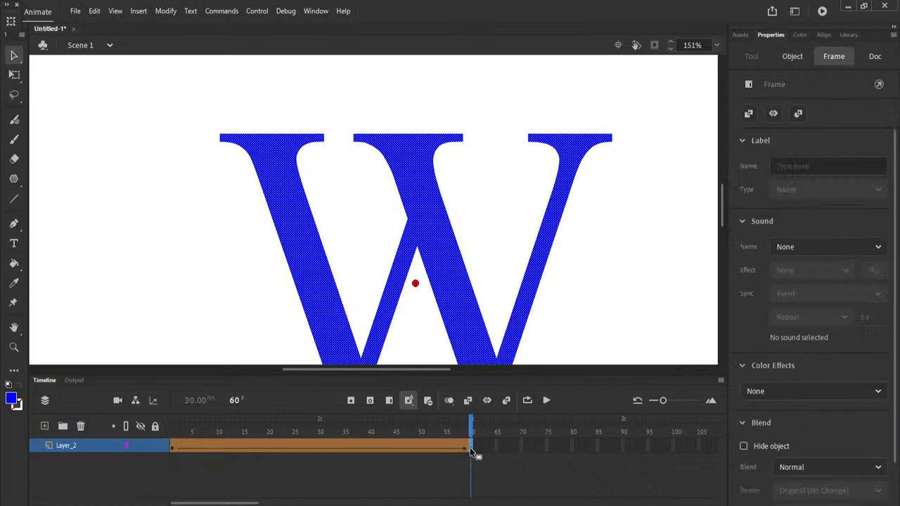
{"action": "left_click", "coordinate": [415, 316]}
{"action": "key", "text": "super"}
{"action": "left_click", "coordinate": [571, 288]}
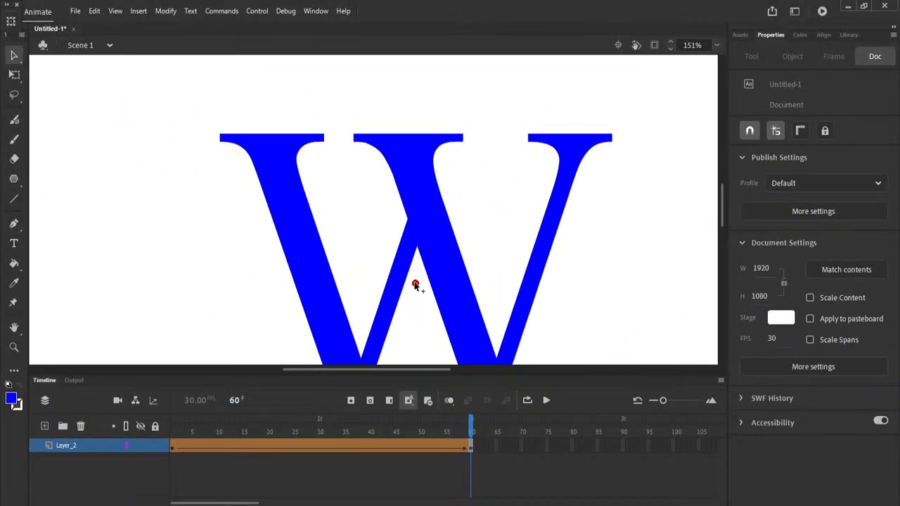
{"action": "left_click_drag", "start_coordinate": [245, 166], "coordinate": [220, 134]}
Compare the first shape hint's position and color on the X at frame 1 and the W at frame 60
{"action": "left_click", "coordinate": [173, 448]}
{"action": "left_click", "coordinate": [172, 447]}
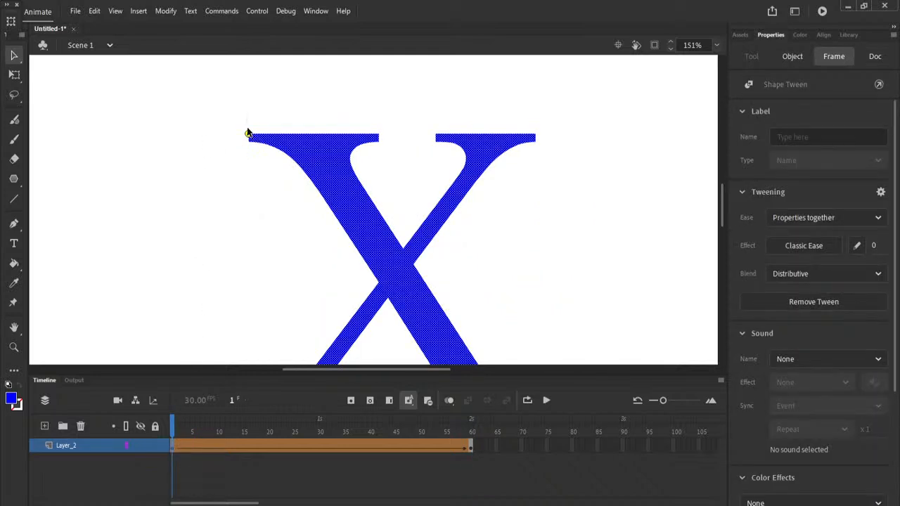
{"action": "left_click", "coordinate": [471, 447]}
{"action": "left_click", "coordinate": [172, 447]}
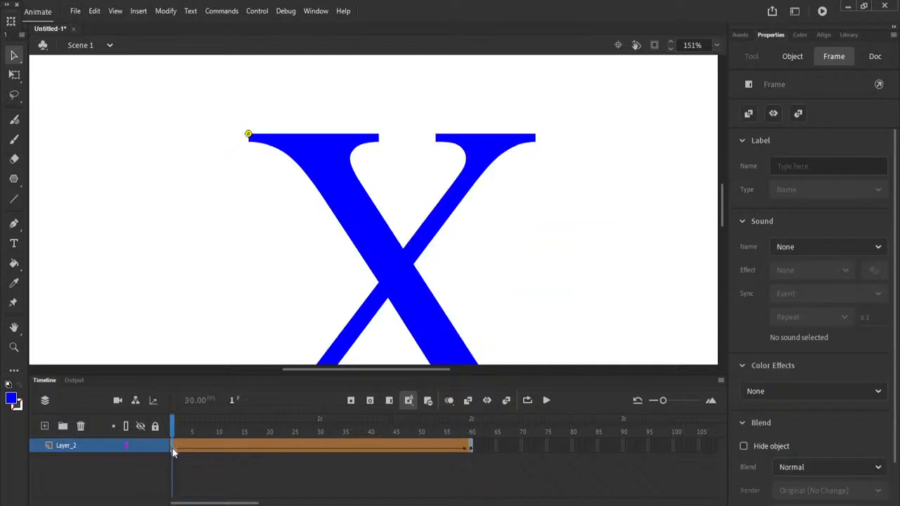
{"action": "left_click", "coordinate": [239, 148]}
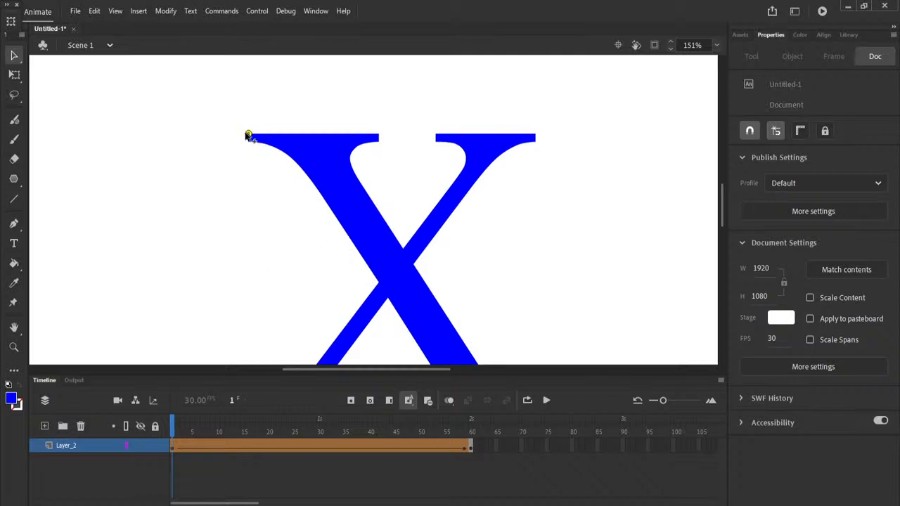
{"action": "left_click", "coordinate": [471, 447]}
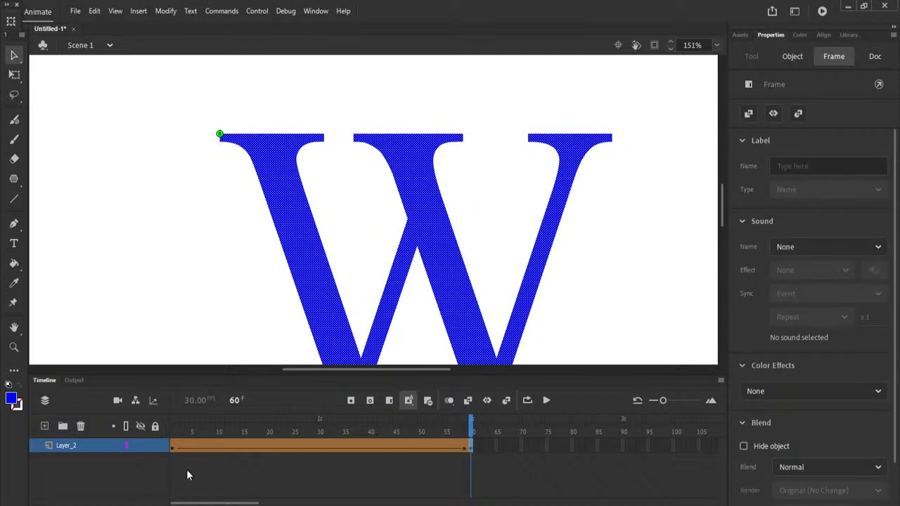
Add a second shape hint and place it on the upper-right corner of the X on frame 1 and of the W on frame 60
{"action": "left_click_drag", "start_coordinate": [176, 450], "coordinate": [174, 429]}
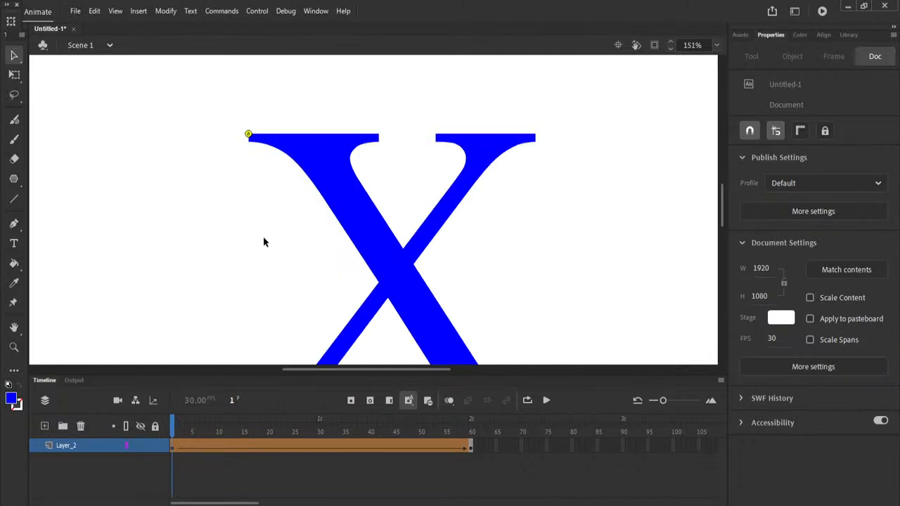
{"action": "key", "text": "ctrl+shift+h"}
{"action": "left_click_drag", "start_coordinate": [393, 281], "coordinate": [537, 134]}
{"action": "left_click", "coordinate": [471, 448]}
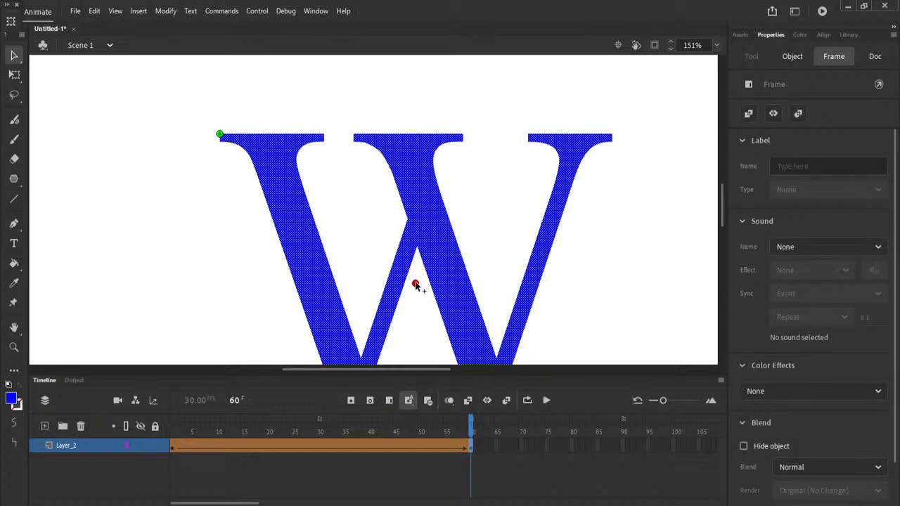
{"action": "left_click", "coordinate": [415, 284]}
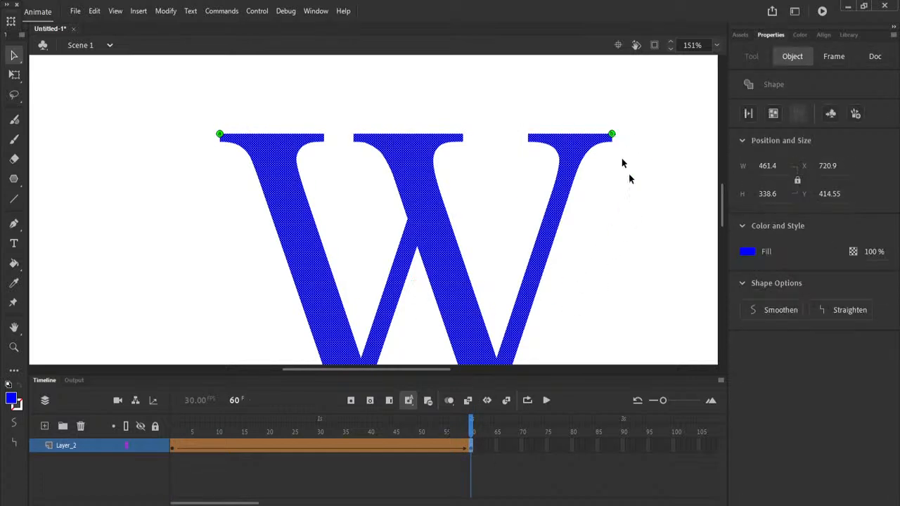
Add a third shape hint, placing it on the X's lower-left corner on frame 1 and the W's left bottom tip on frame 60
{"action": "left_click", "coordinate": [171, 447]}
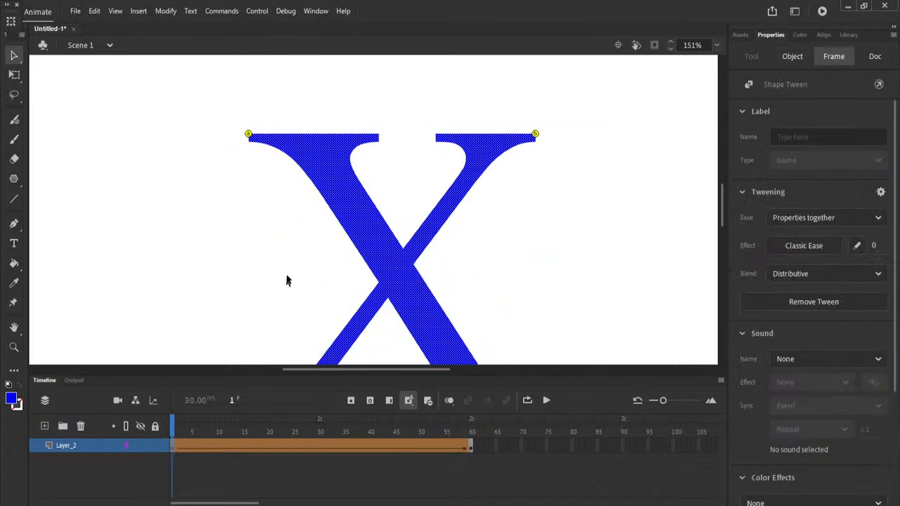
{"action": "left_click_drag", "start_coordinate": [309, 299], "coordinate": [291, 153]}
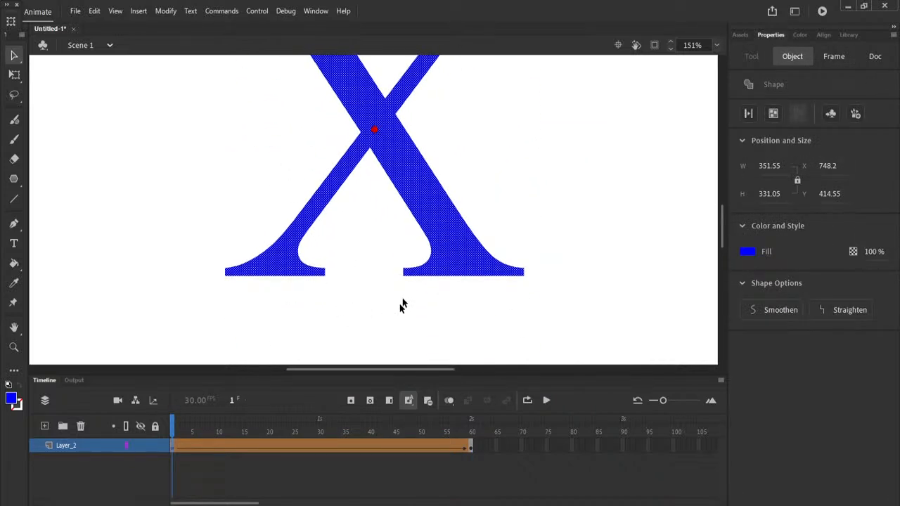
{"action": "left_click_drag", "start_coordinate": [374, 131], "coordinate": [224, 275]}
{"action": "left_click", "coordinate": [473, 448]}
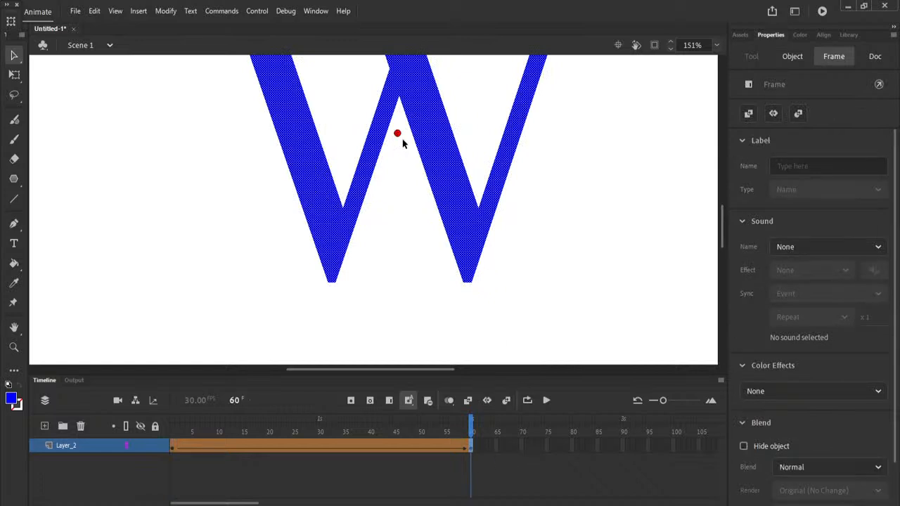
{"action": "left_click_drag", "start_coordinate": [397, 134], "coordinate": [328, 283]}
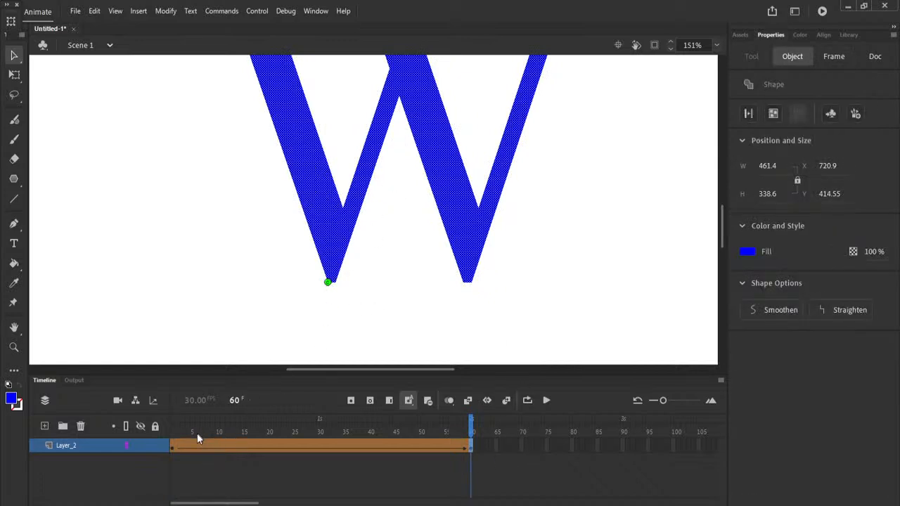
Add a fourth shape hint, placing it on the X's lower-right corner on frame 1 and the W's right bottom tip on frame 60
{"action": "left_click", "coordinate": [171, 448]}
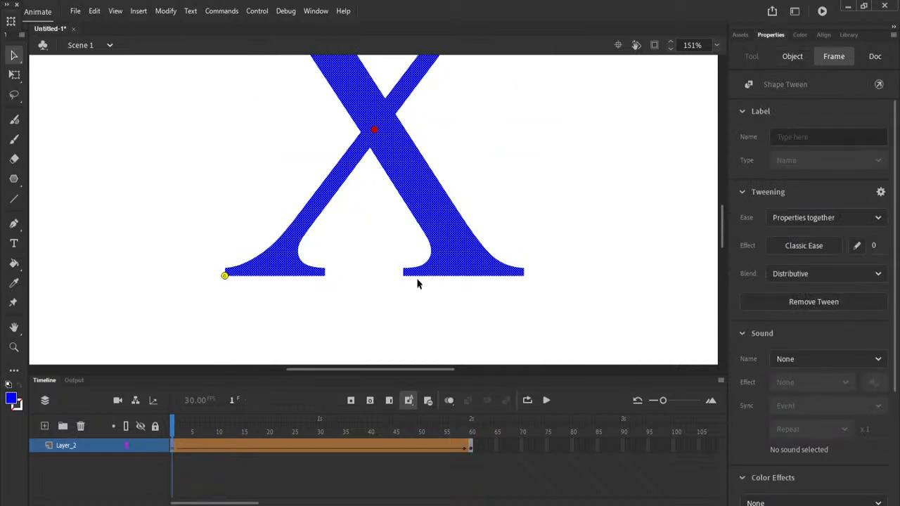
{"action": "left_click_drag", "start_coordinate": [374, 132], "coordinate": [524, 278]}
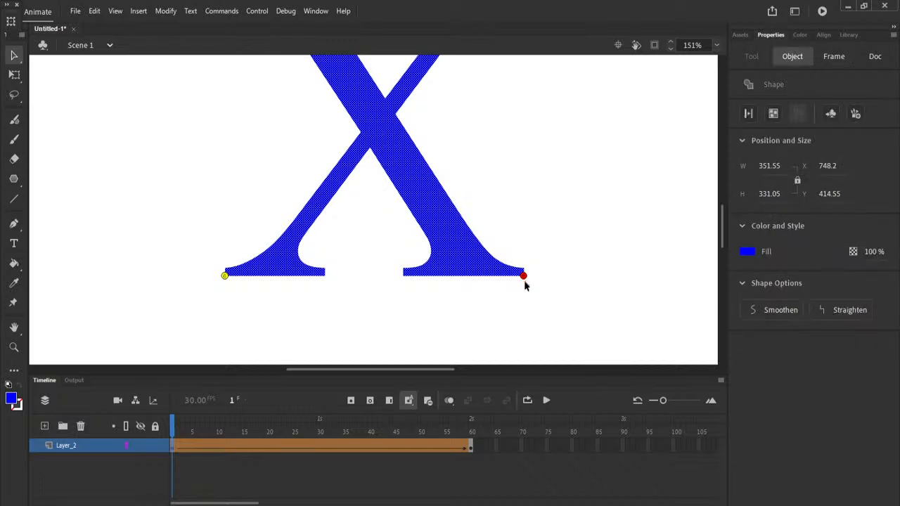
{"action": "left_click", "coordinate": [472, 452]}
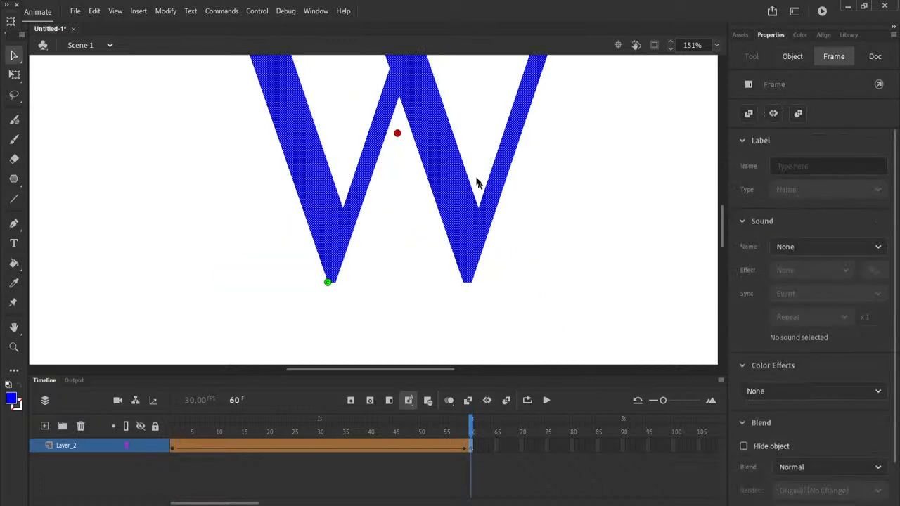
{"action": "left_click_drag", "start_coordinate": [398, 133], "coordinate": [471, 283]}
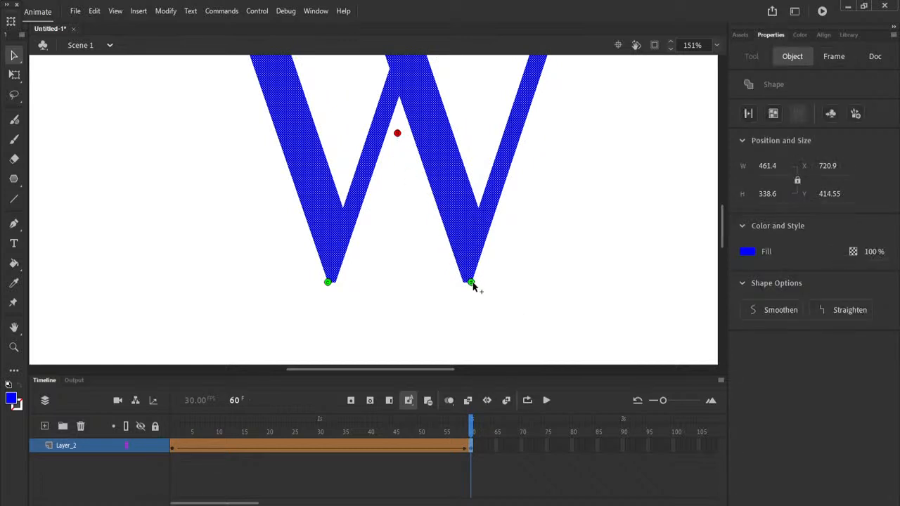
Fit the stage in the window and play the X-to-W shape tween from frame 1 several times to check the morph
{"action": "left_click", "coordinate": [716, 45]}
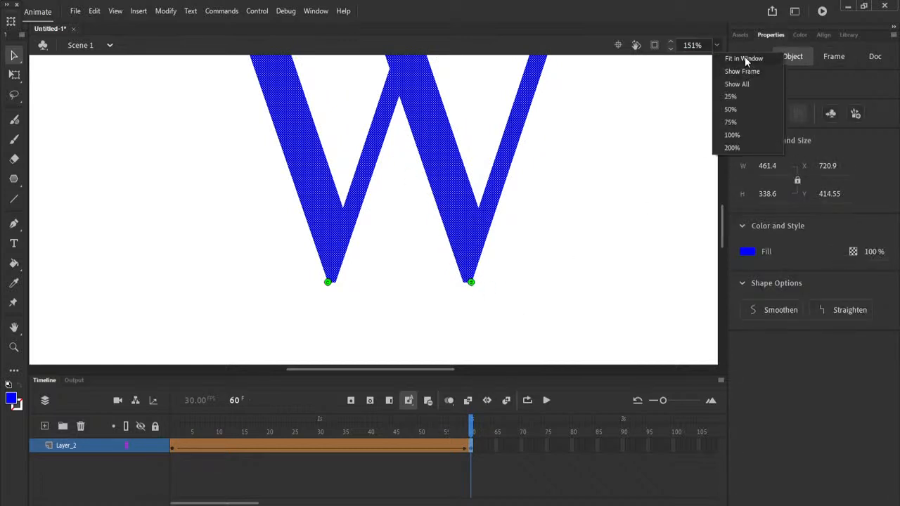
{"action": "left_click", "coordinate": [745, 58]}
{"action": "left_click", "coordinate": [174, 456]}
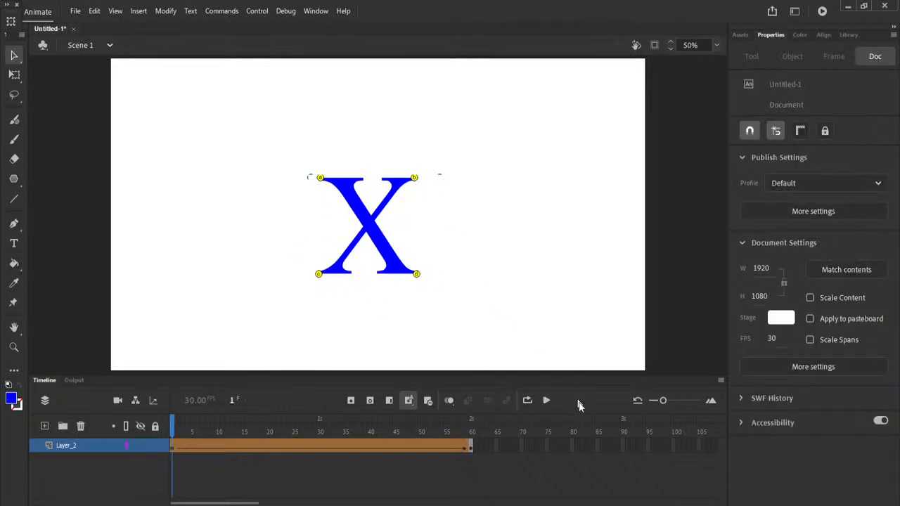
{"action": "left_click", "coordinate": [547, 400]}
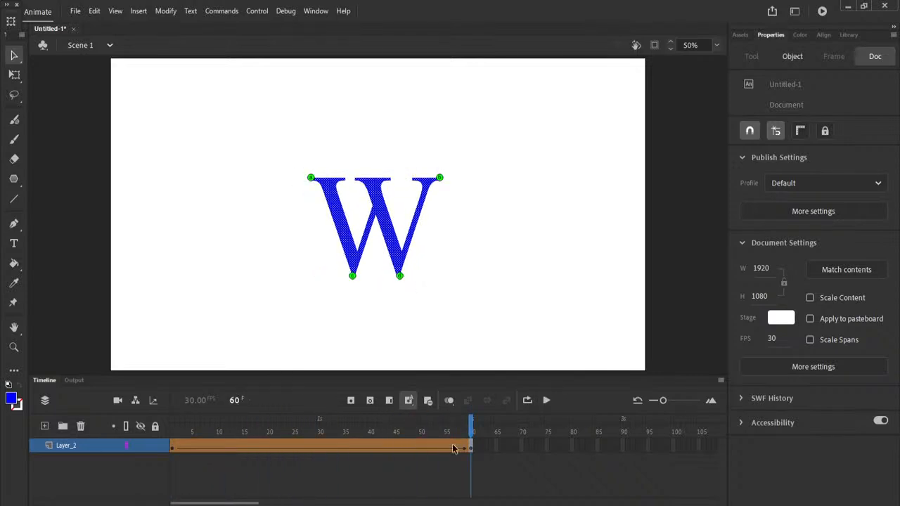
{"action": "left_click", "coordinate": [546, 400]}
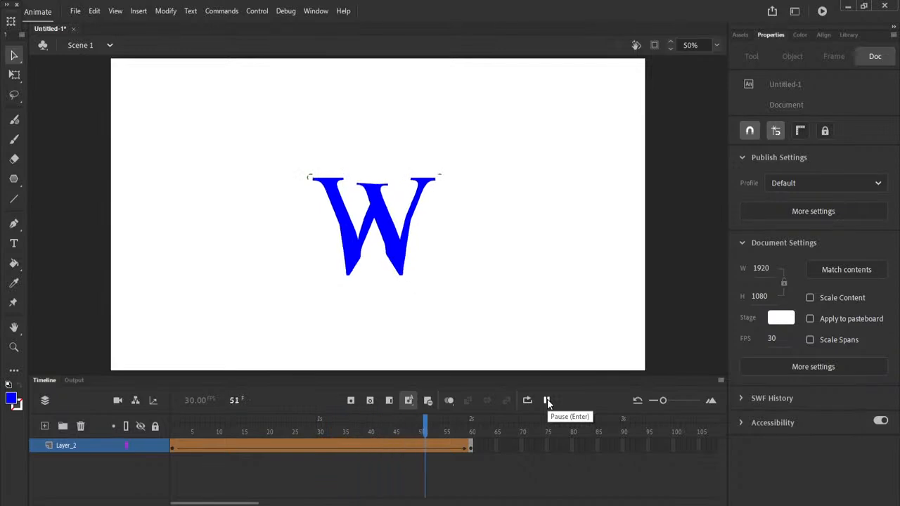
{"action": "left_click", "coordinate": [546, 400]}
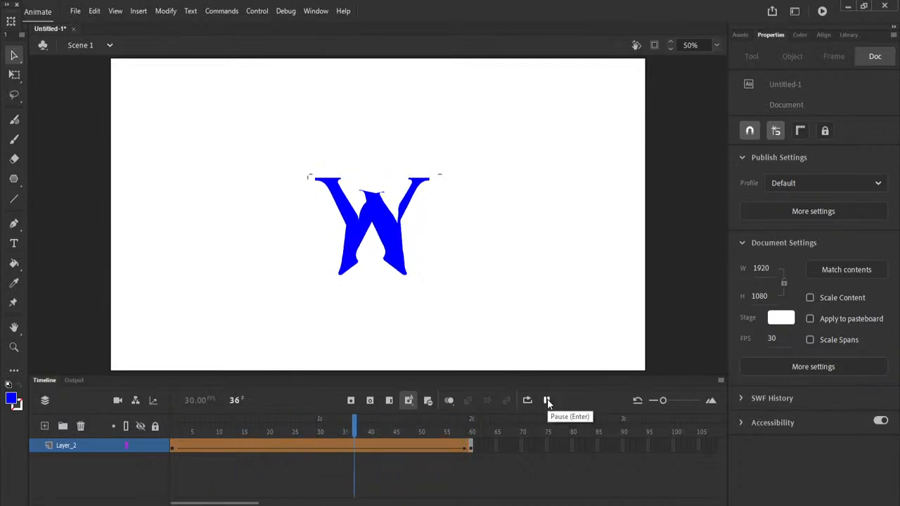
{"action": "left_click", "coordinate": [547, 400]}
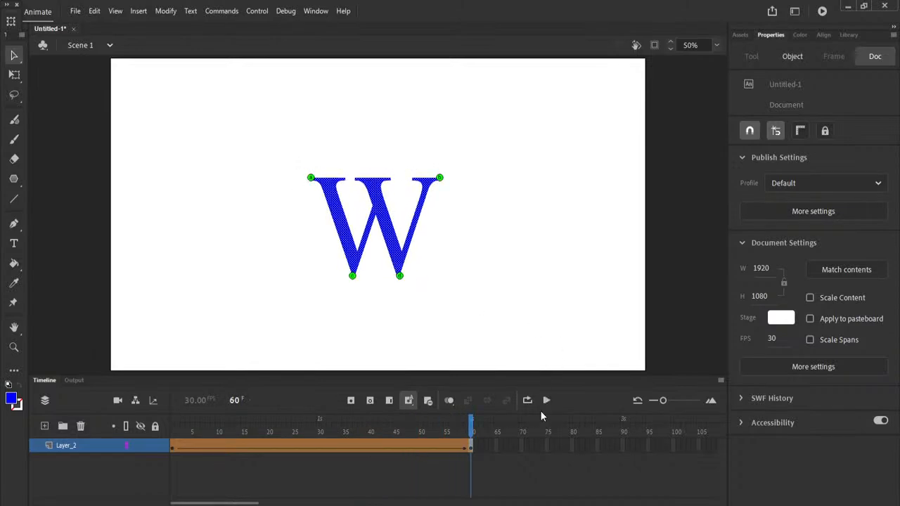
Add a fifth shape hint at the inner end of the X's upper-left serif on frame 1 and of the W's left serif on frame 60
{"action": "left_click", "coordinate": [175, 452]}
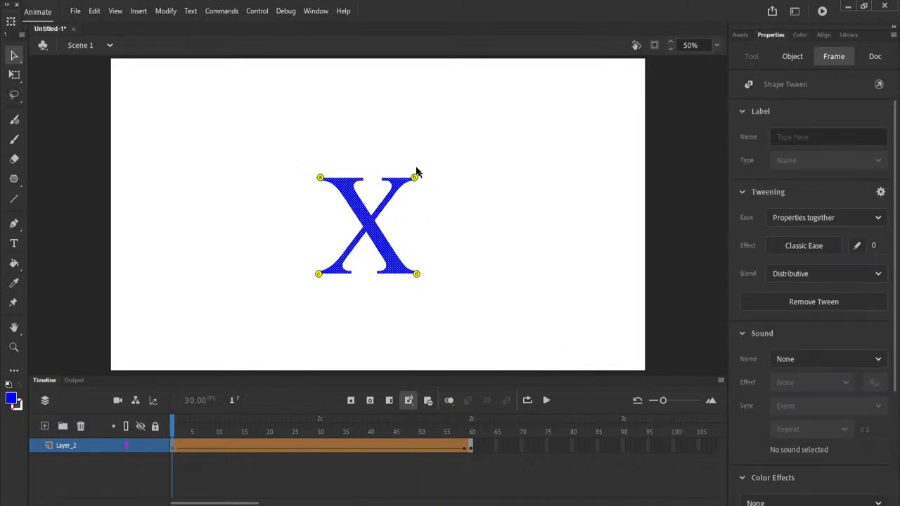
{"action": "left_click", "coordinate": [387, 159]}
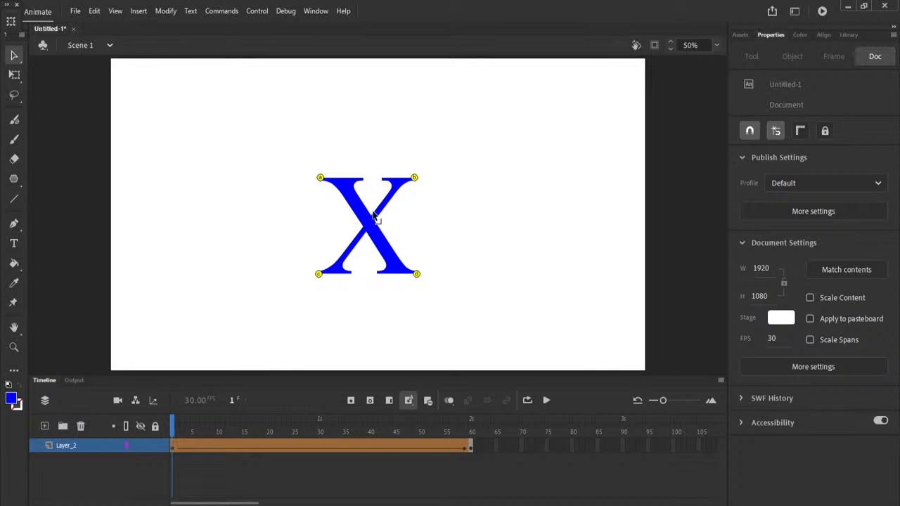
{"action": "scroll", "coordinate": [373, 214], "scroll_direction": "up", "scroll_amount": 2}
{"action": "scroll", "coordinate": [373, 215], "scroll_direction": "up", "scroll_amount": 3}
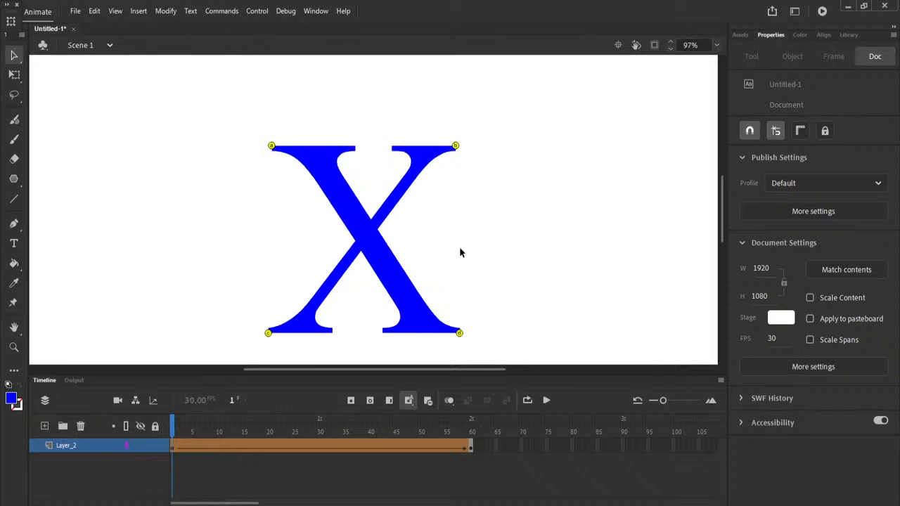
{"action": "key", "text": "ctrl+shift+h"}
{"action": "left_click_drag", "start_coordinate": [365, 241], "coordinate": [355, 146]}
{"action": "left_click", "coordinate": [471, 445]}
{"action": "left_click_drag", "start_coordinate": [380, 240], "coordinate": [319, 145]}
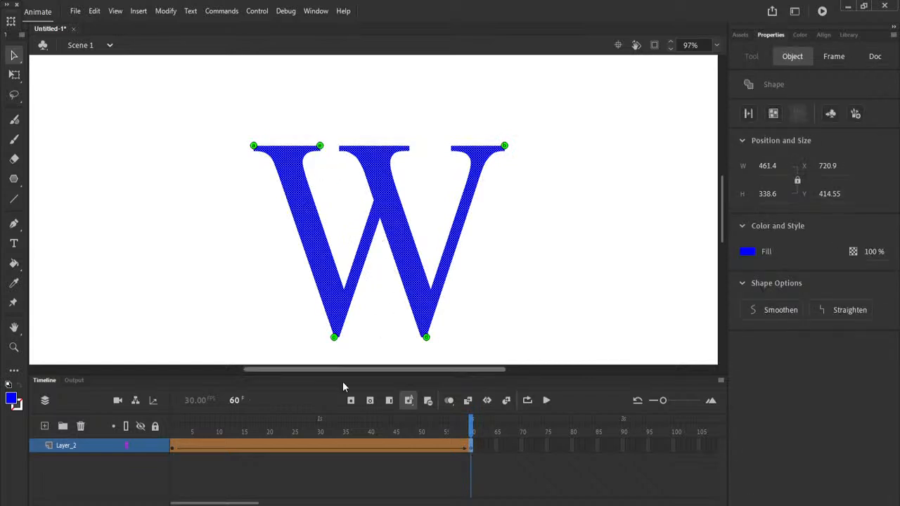
Add a sixth shape hint at the inner end of the X's upper-right serif on frame 1 and of the W's right serif on frame 60
{"action": "left_click", "coordinate": [174, 450]}
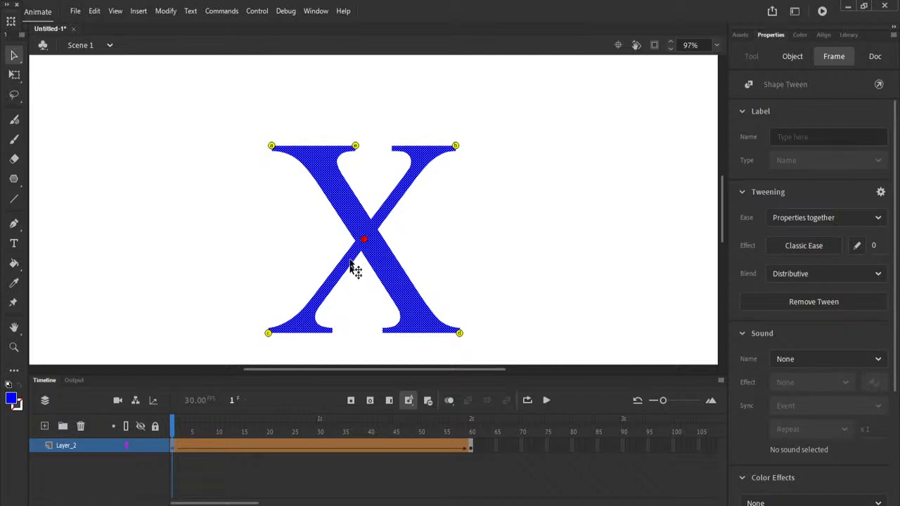
{"action": "left_click", "coordinate": [367, 242]}
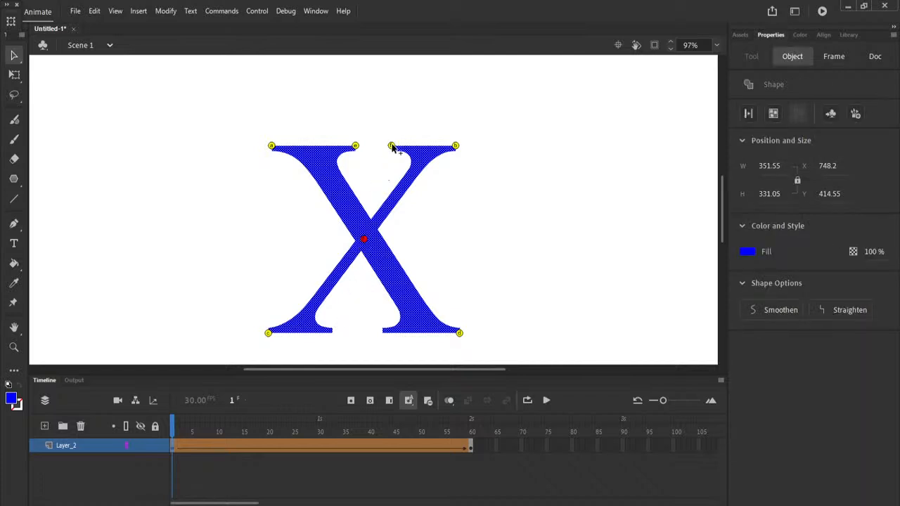
{"action": "left_click", "coordinate": [470, 445]}
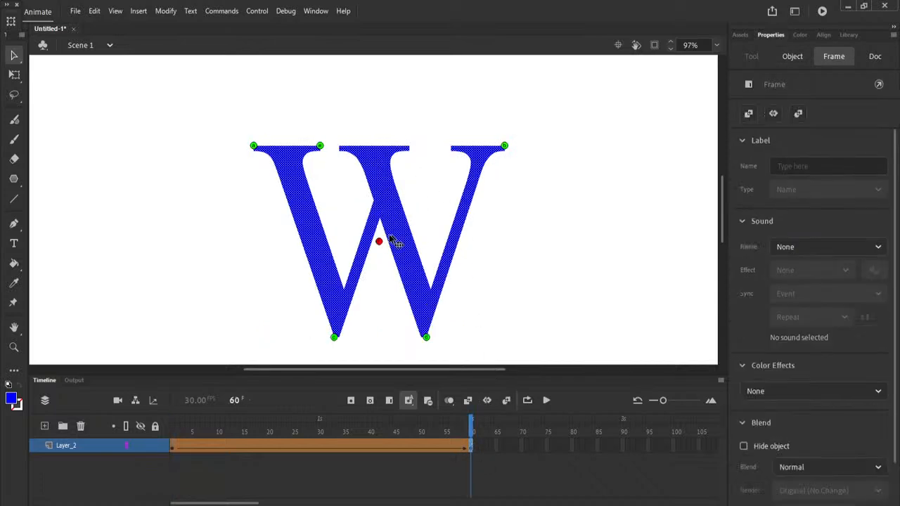
{"action": "left_click_drag", "start_coordinate": [378, 242], "coordinate": [451, 145]}
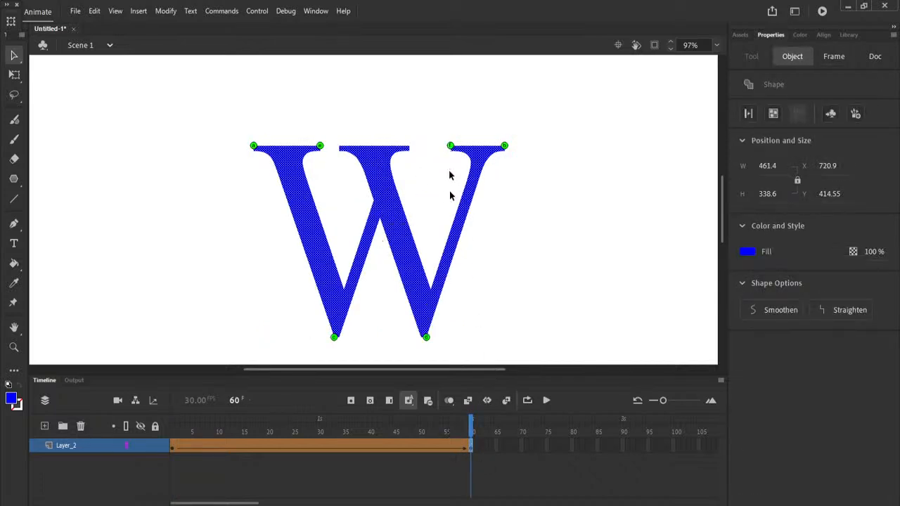
Add a seventh shape hint at the X's lower-left serif's inner end on frame 1 and the right corner of the W's left bottom tip on frame 60
{"action": "left_click", "coordinate": [174, 446]}
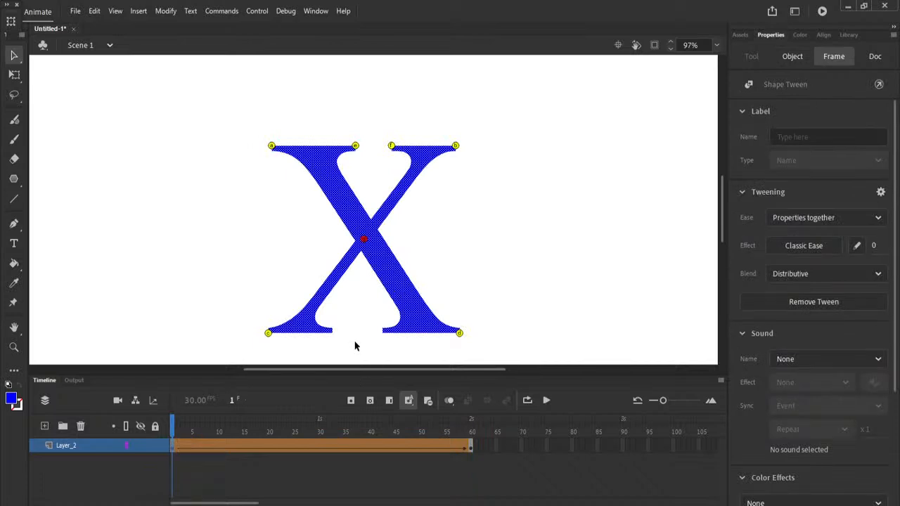
{"action": "left_click_drag", "start_coordinate": [364, 240], "coordinate": [332, 333]}
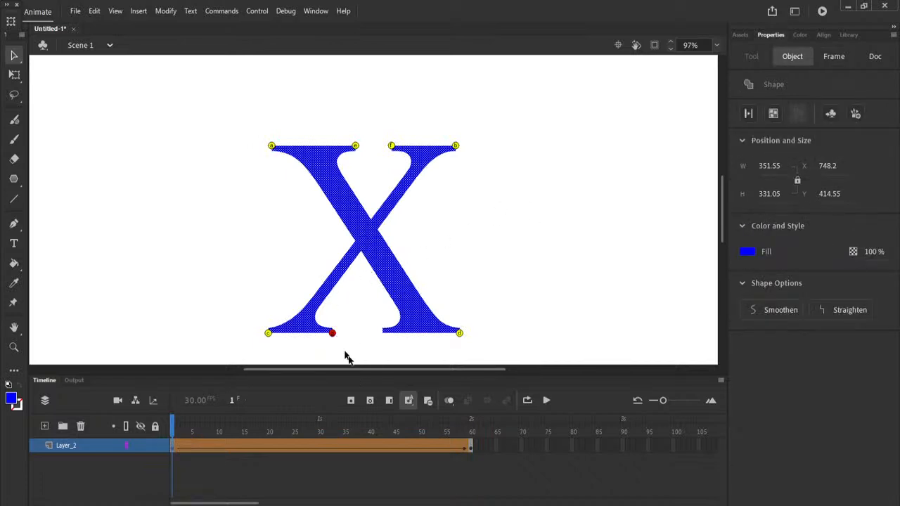
{"action": "left_click", "coordinate": [472, 448]}
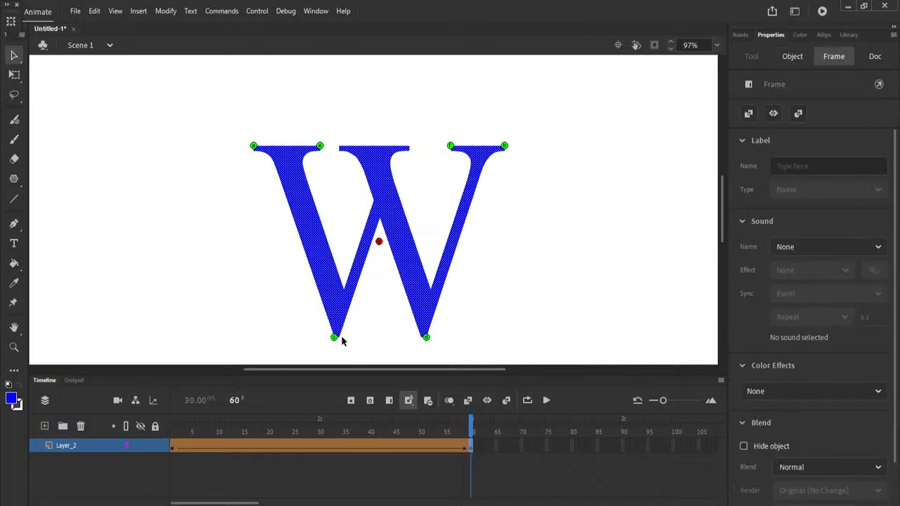
{"action": "left_click_drag", "start_coordinate": [384, 250], "coordinate": [338, 337]}
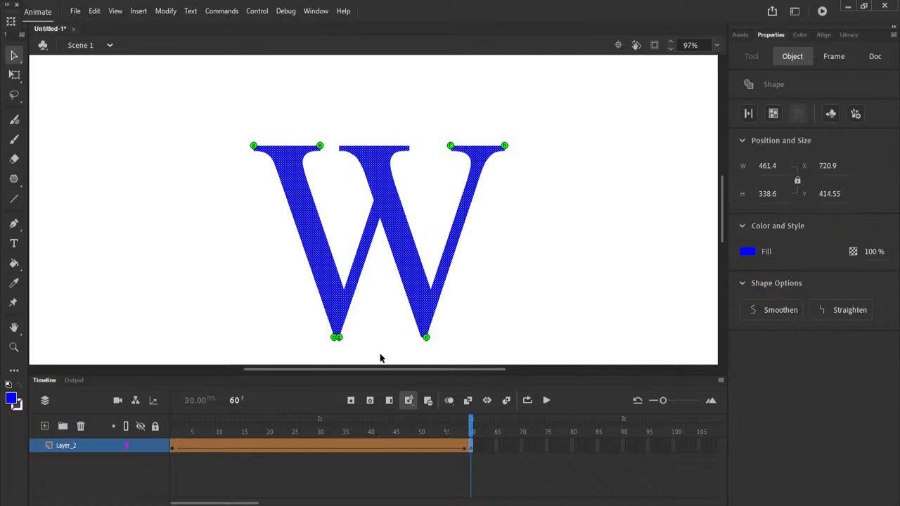
Add an eighth shape hint at the X's lower-right serif's inner end on frame 1 and the left corner of the W's right bottom tip on frame 60
{"action": "left_click", "coordinate": [170, 452]}
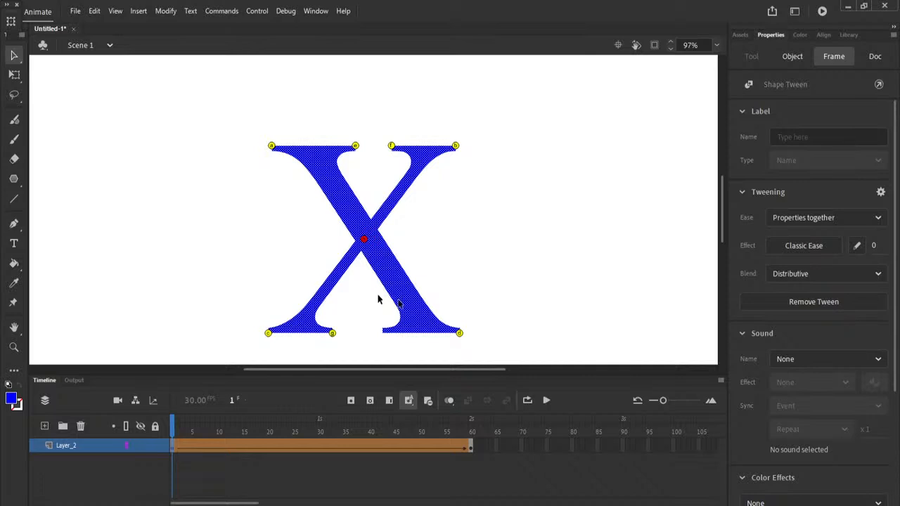
{"action": "left_click_drag", "start_coordinate": [363, 240], "coordinate": [382, 334]}
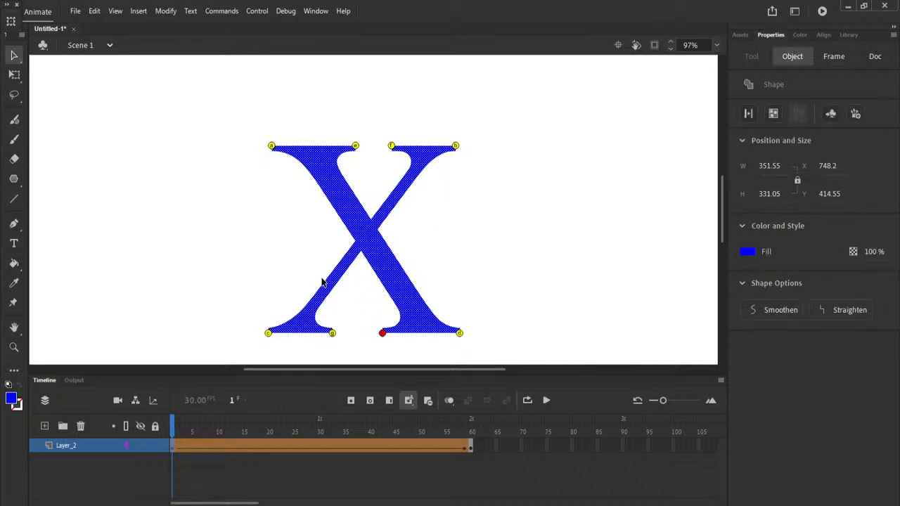
{"action": "left_click", "coordinate": [471, 450]}
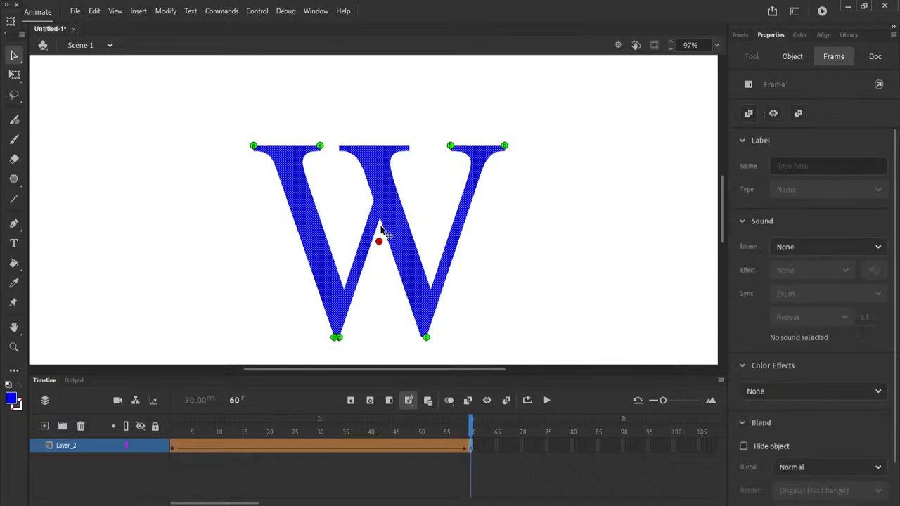
{"action": "left_click_drag", "start_coordinate": [379, 242], "coordinate": [421, 338]}
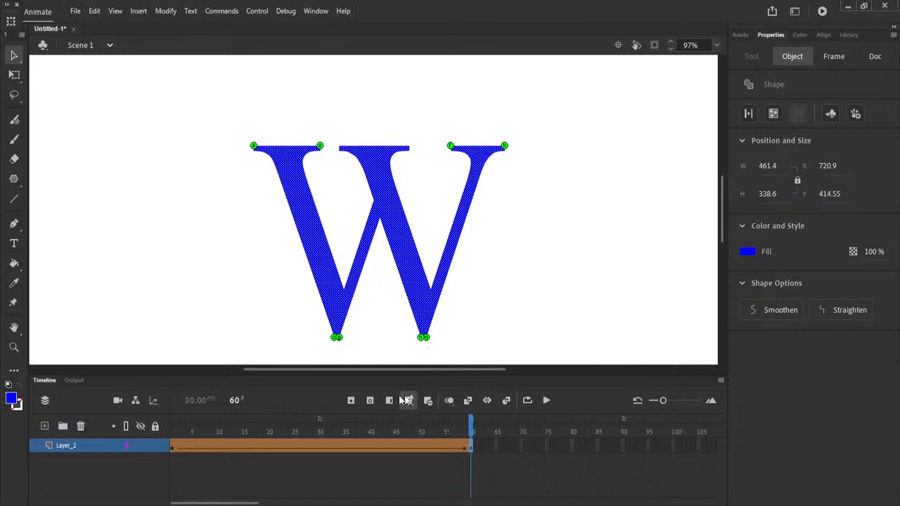
Add a ninth shape hint at the notch below the X's crossing on frame 1 and the notch under the W's middle junction on frame 60
{"action": "left_click_drag", "start_coordinate": [219, 422], "coordinate": [141, 426]}
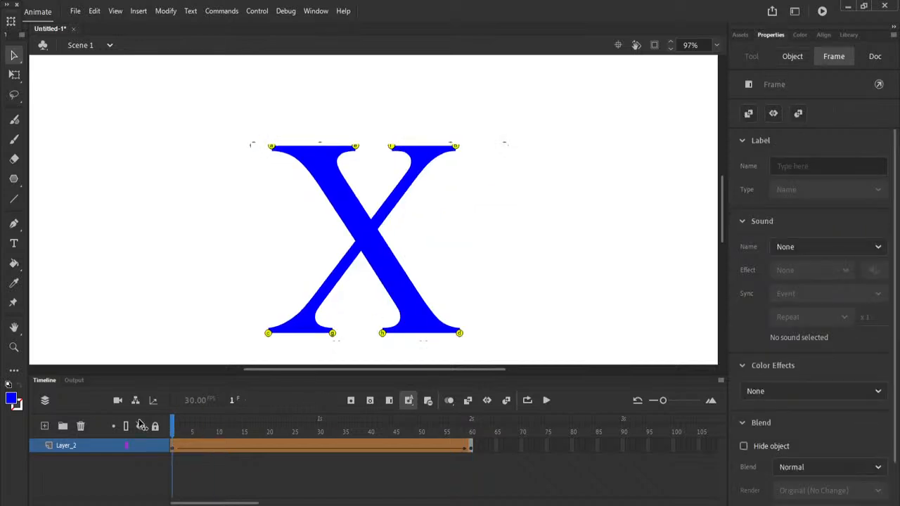
{"action": "left_click", "coordinate": [471, 448]}
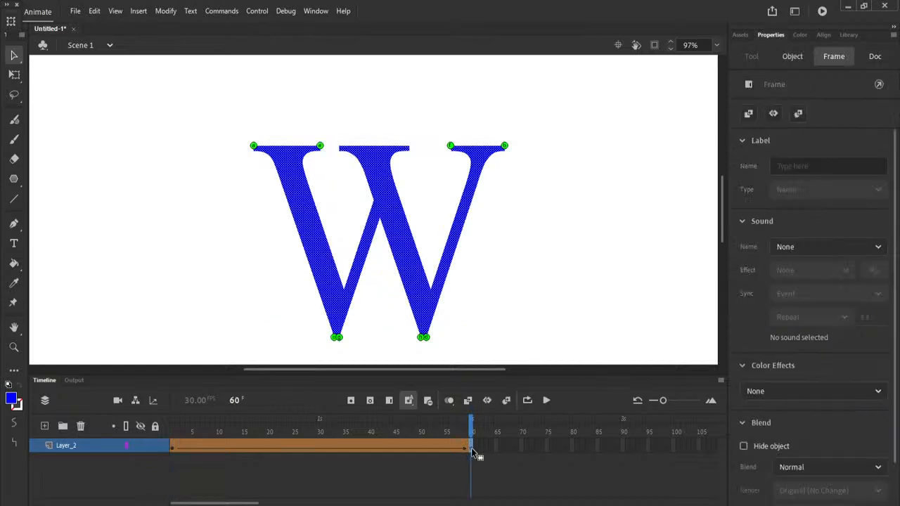
{"action": "left_click", "coordinate": [174, 450]}
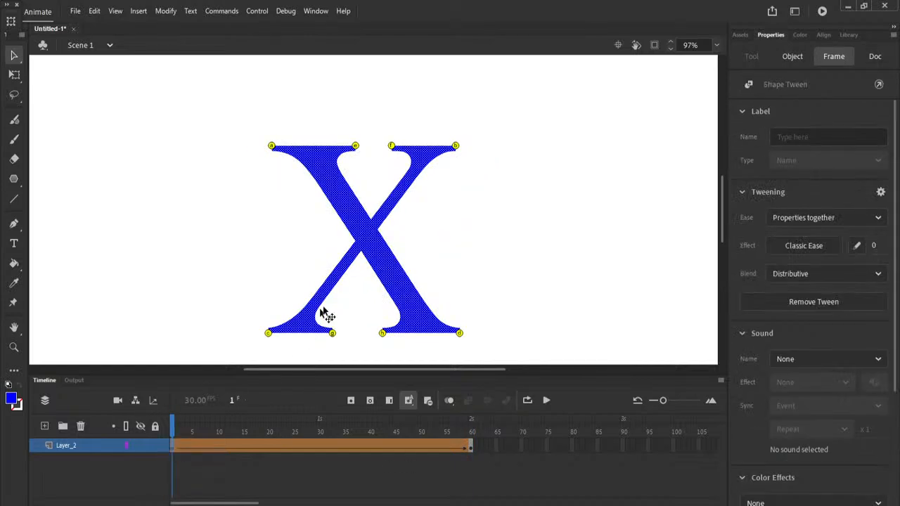
{"action": "left_click", "coordinate": [346, 300]}
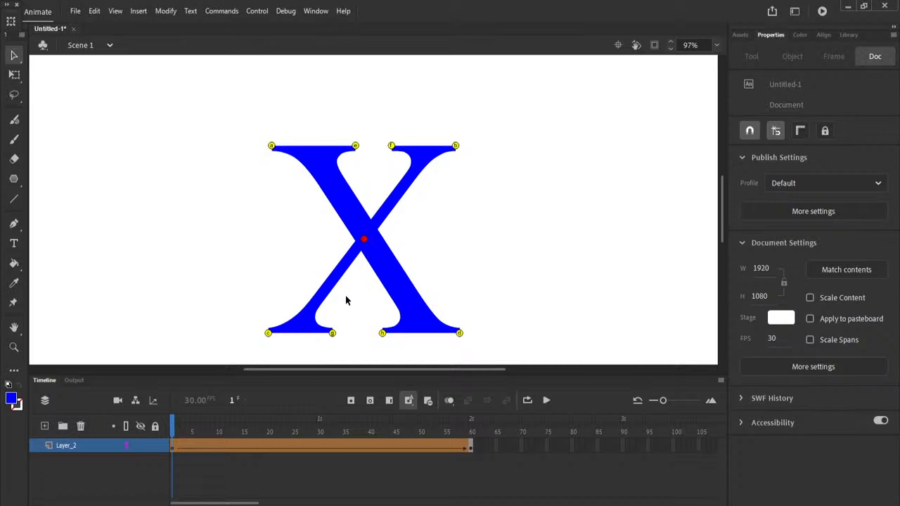
{"action": "left_click_drag", "start_coordinate": [363, 239], "coordinate": [379, 218]}
{"action": "left_click", "coordinate": [472, 448]}
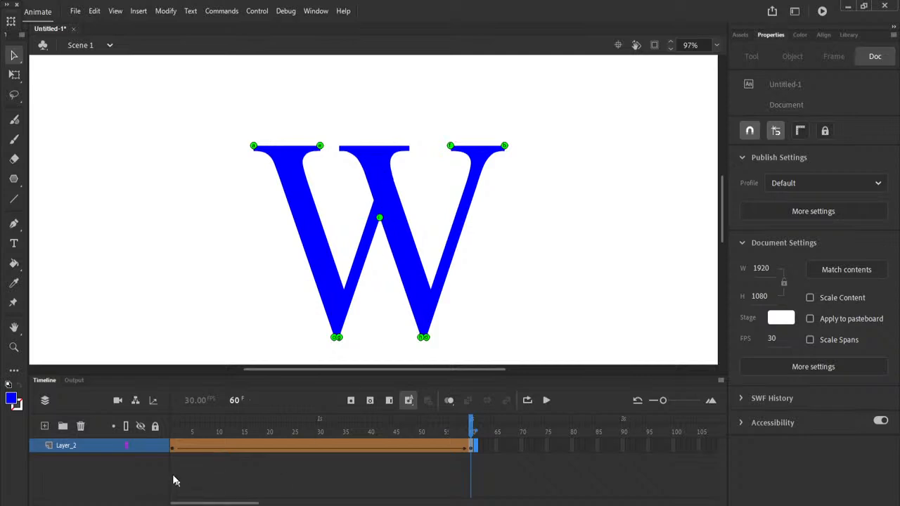
Add a tenth shape hint at the notch above the X's crossing on frame 1 and the left notch of the W's middle junction on frame 60
{"action": "left_click", "coordinate": [172, 448]}
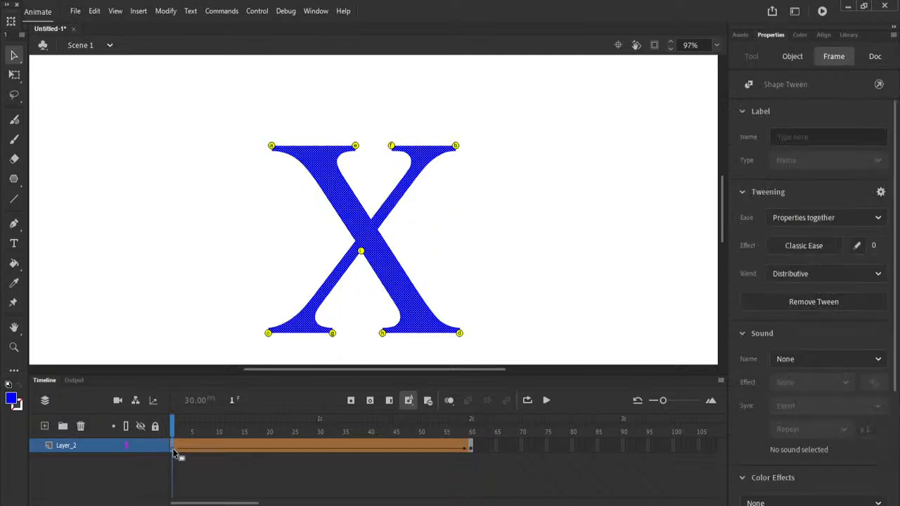
{"action": "left_click", "coordinate": [472, 448]}
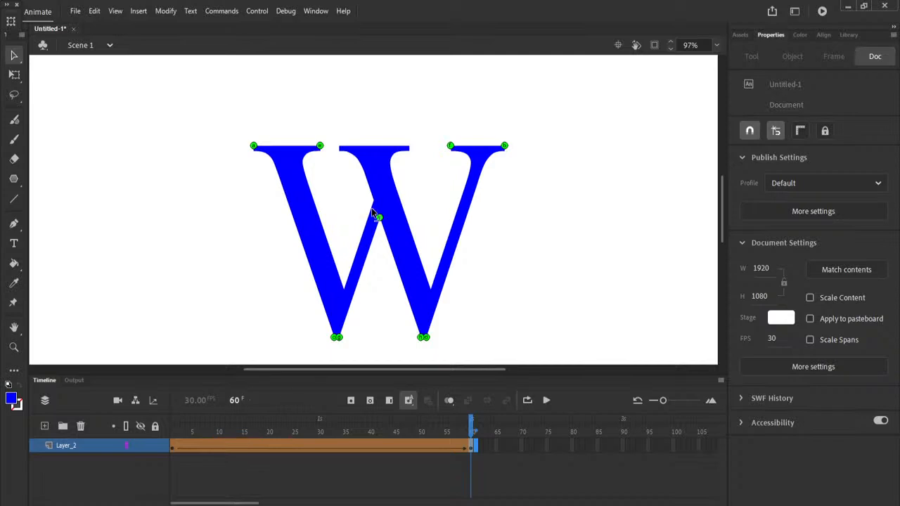
{"action": "left_click", "coordinate": [173, 448]}
{"action": "left_click", "coordinate": [348, 311]}
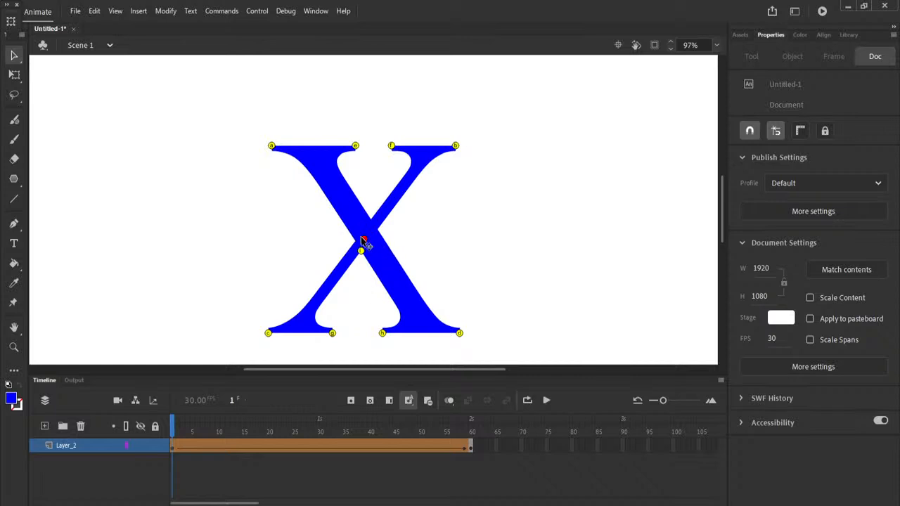
{"action": "left_click_drag", "start_coordinate": [365, 239], "coordinate": [370, 219]}
{"action": "left_click", "coordinate": [469, 448]}
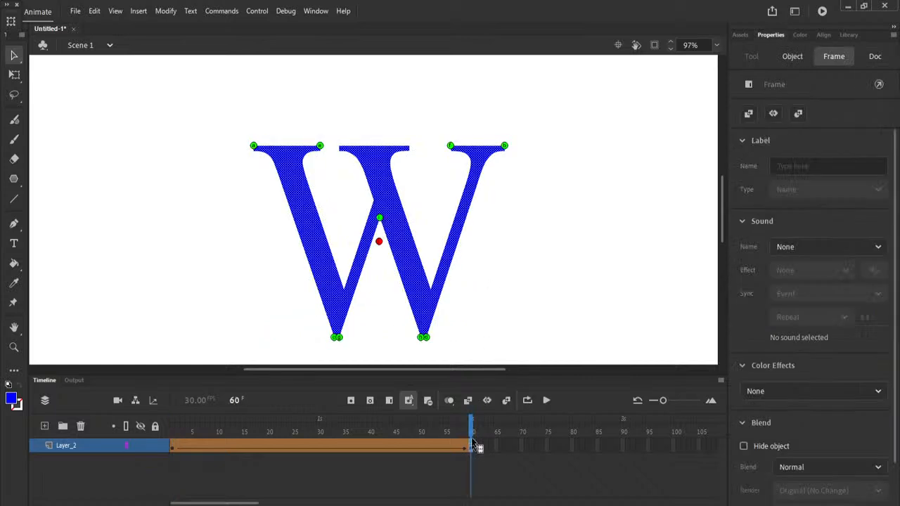
{"action": "left_click", "coordinate": [379, 219]}
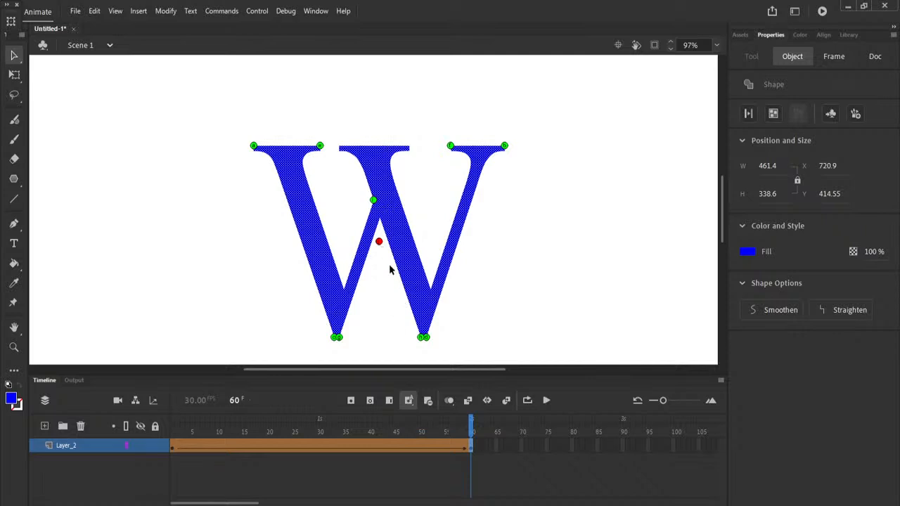
{"action": "left_click_drag", "start_coordinate": [378, 241], "coordinate": [379, 218]}
Play the X-to-W tween from frame 1 several times to check how the letter morphs
{"action": "left_click", "coordinate": [174, 451]}
{"action": "left_click", "coordinate": [343, 326]}
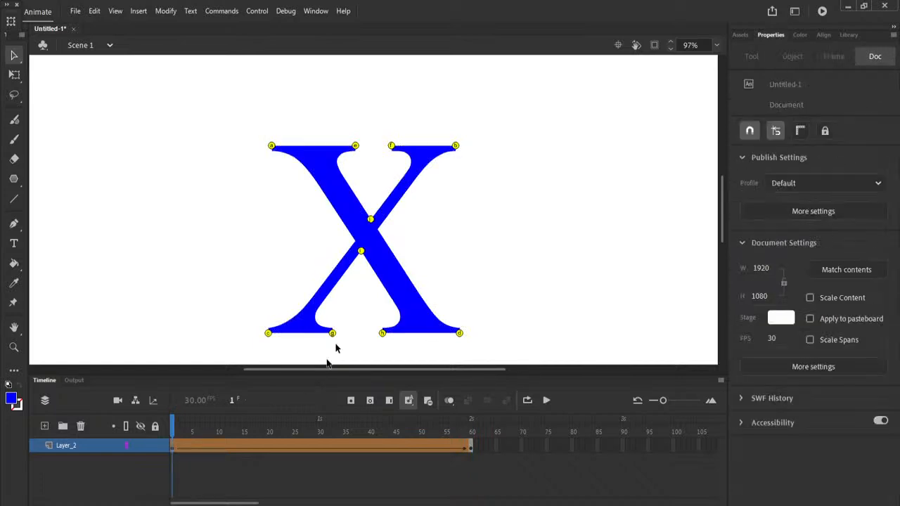
{"action": "left_click", "coordinate": [546, 400]}
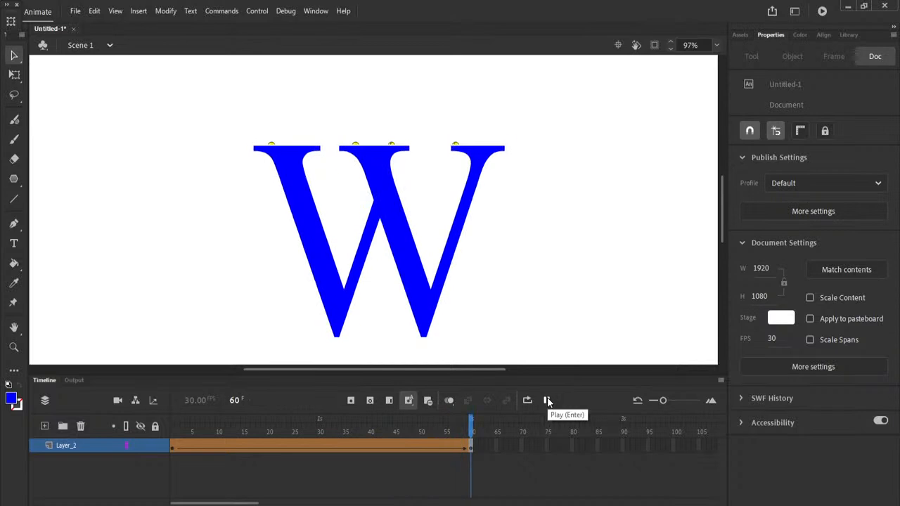
{"action": "left_click", "coordinate": [547, 400]}
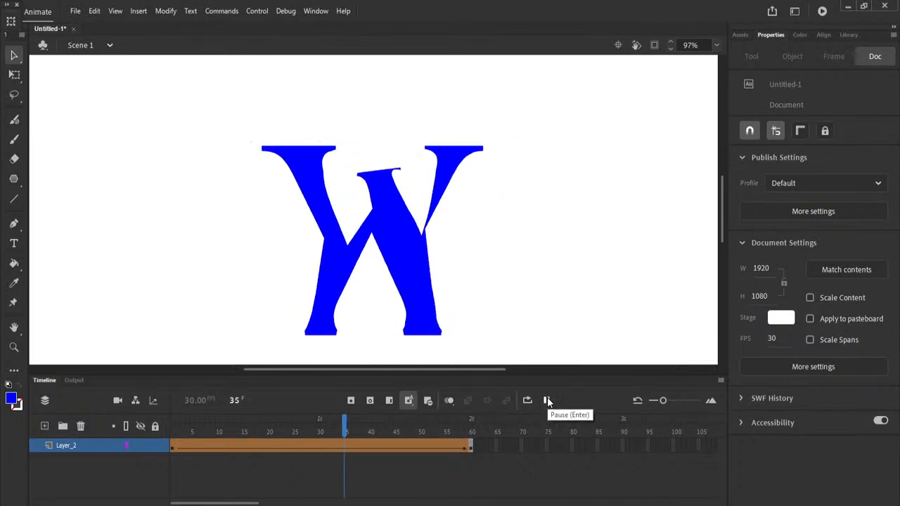
{"action": "left_click", "coordinate": [547, 400]}
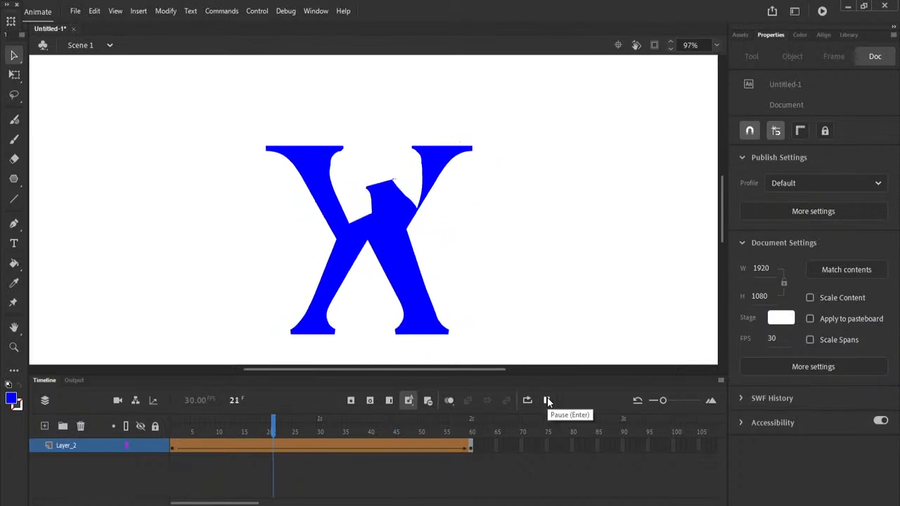
{"action": "left_click", "coordinate": [547, 400]}
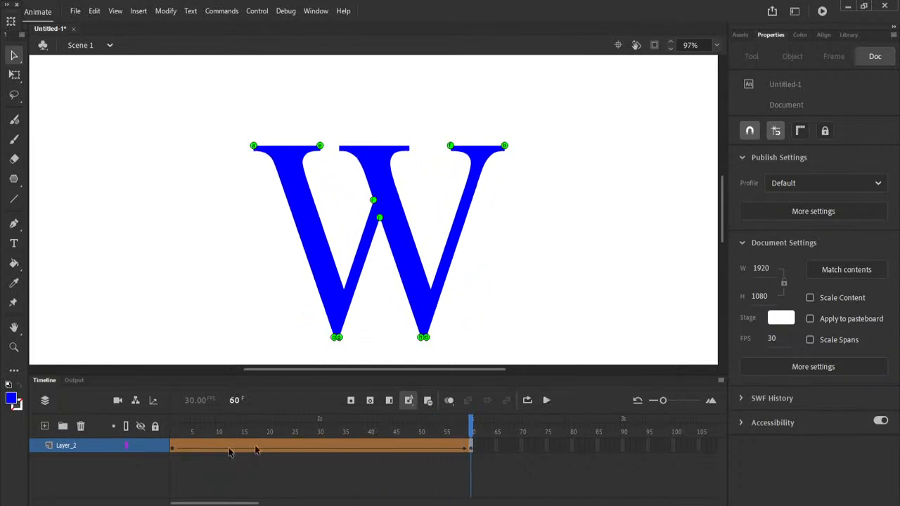
Add an eleventh shape hint on the X's upper-right arm's inner edge on frame 1 and the top centre of the W's middle serif on frame 60
{"action": "left_click", "coordinate": [173, 447]}
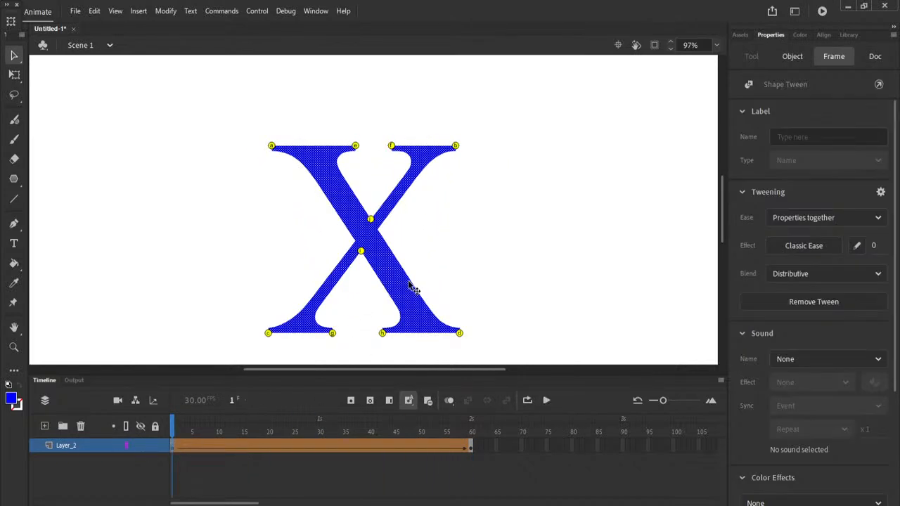
{"action": "left_click", "coordinate": [363, 302]}
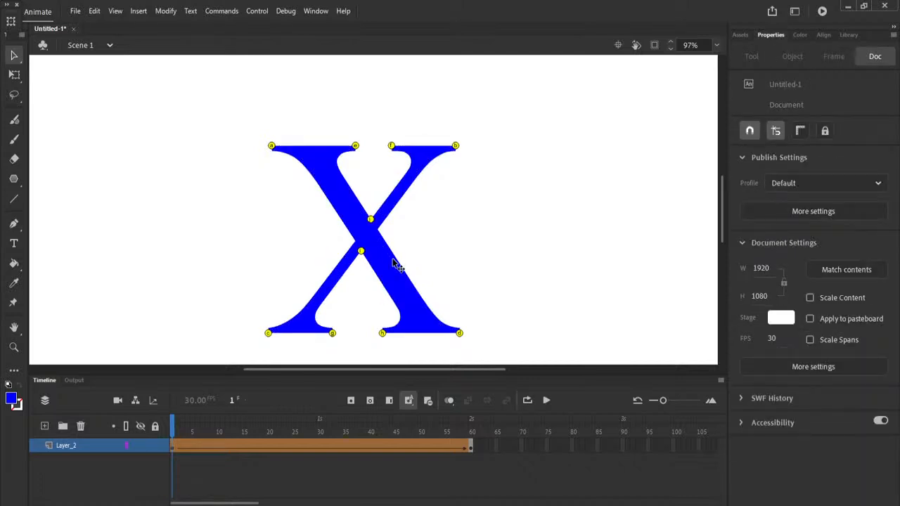
{"action": "key", "text": "ctrl+shift+h"}
{"action": "left_click_drag", "start_coordinate": [364, 241], "coordinate": [391, 200]}
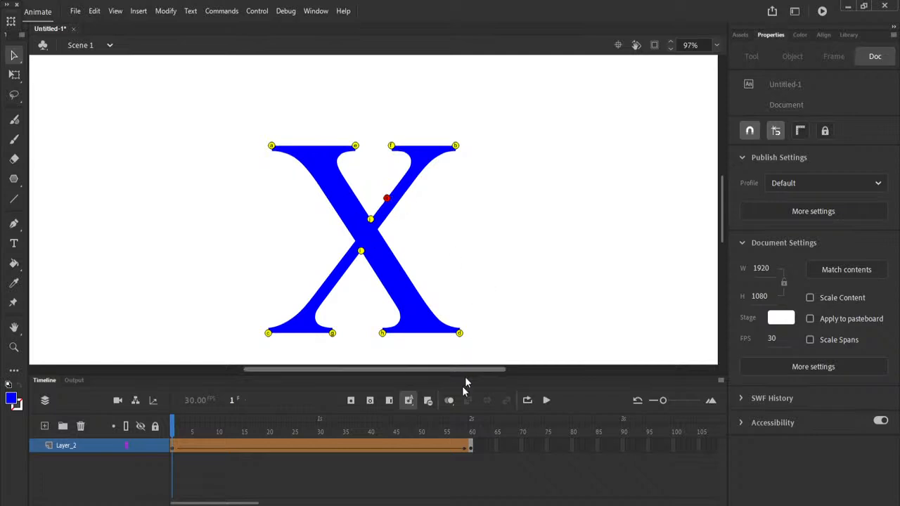
{"action": "left_click", "coordinate": [471, 448]}
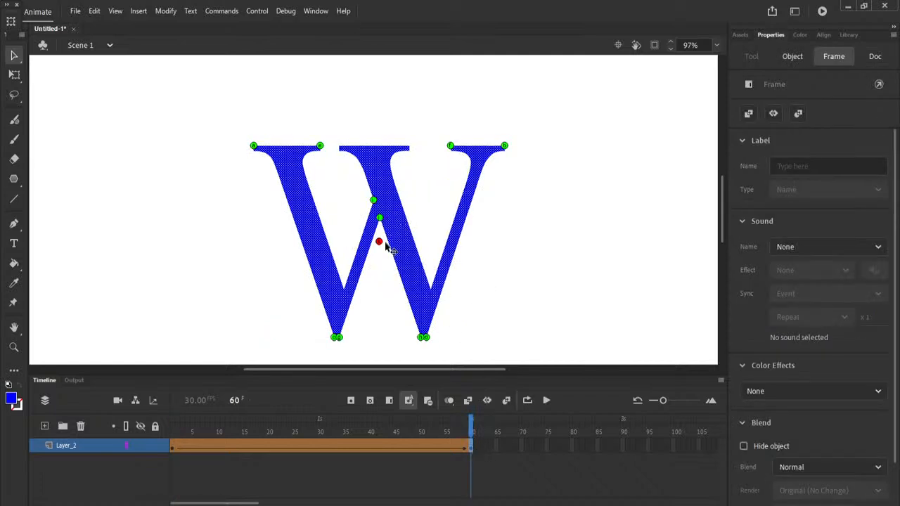
{"action": "left_click_drag", "start_coordinate": [379, 244], "coordinate": [379, 149]}
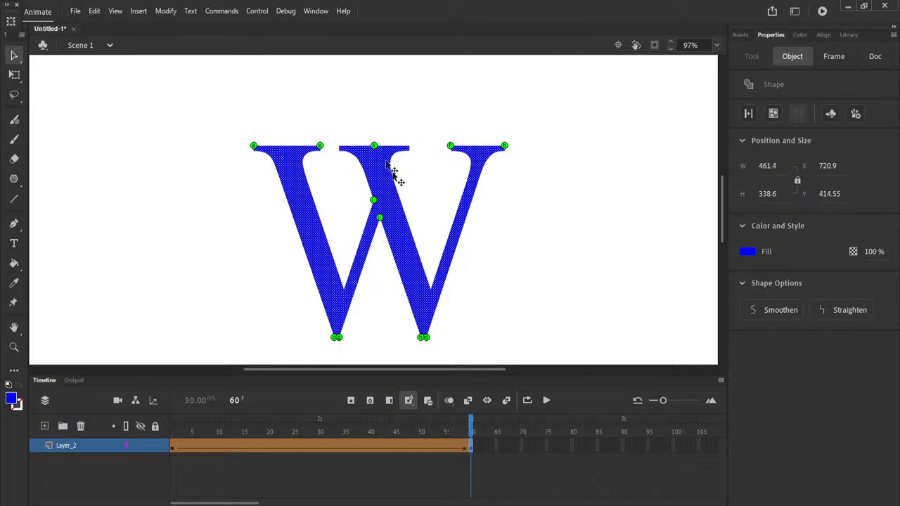
Play the tween from frame 1 to check the morph with the eleventh shape hint
{"action": "left_click", "coordinate": [174, 448]}
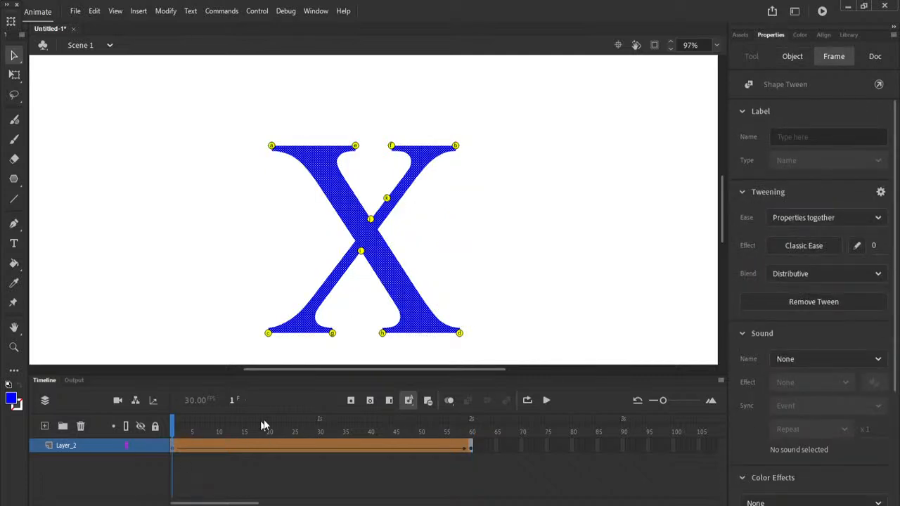
{"action": "left_click", "coordinate": [546, 400]}
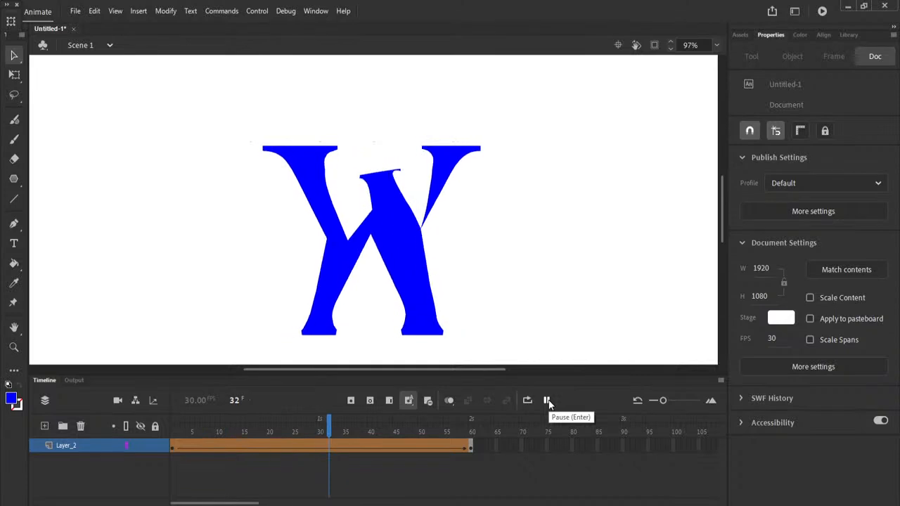
{"action": "left_click", "coordinate": [547, 400]}
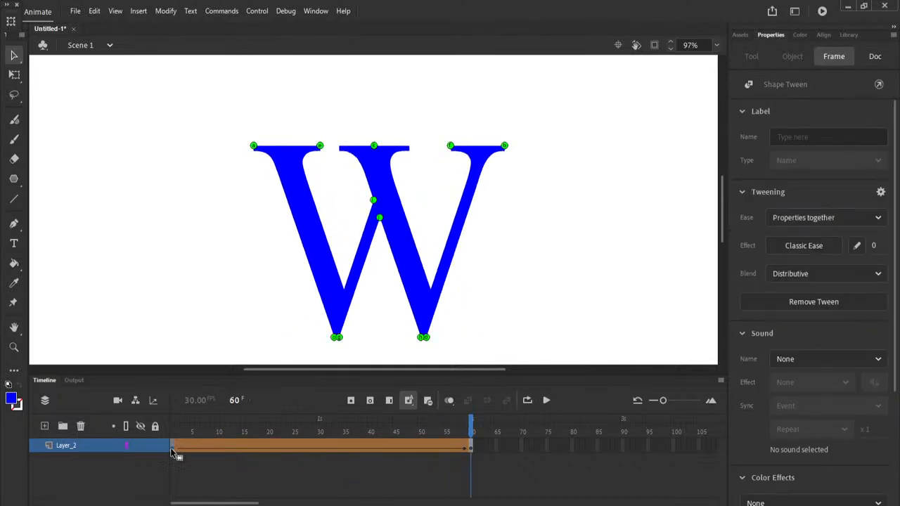
Add a twelfth shape hint at the notch left of the X's crossing on frame 1 and the W's left inner valley on frame 60
{"action": "left_click", "coordinate": [172, 449]}
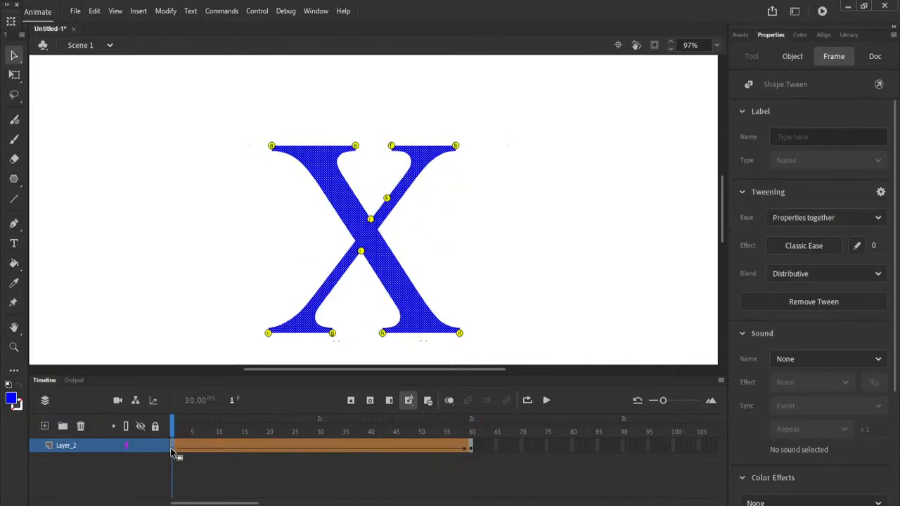
{"action": "left_click", "coordinate": [470, 447]}
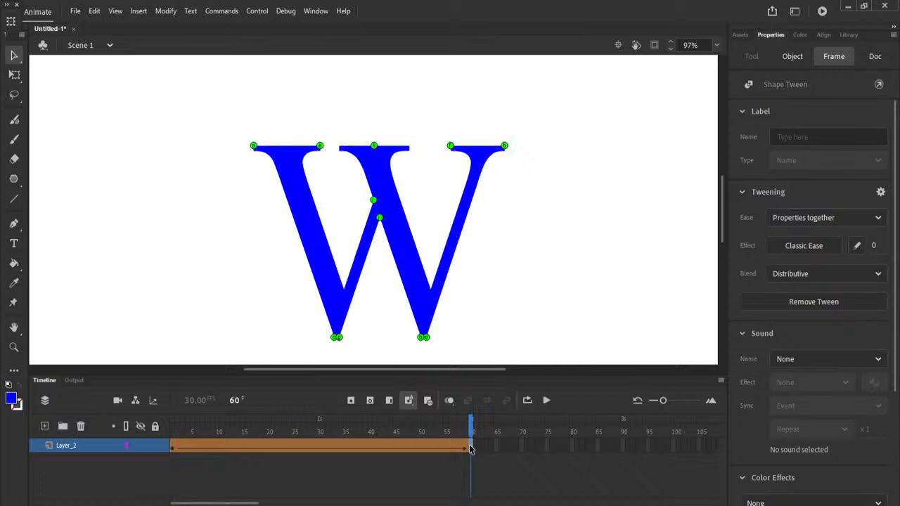
{"action": "left_click", "coordinate": [170, 447]}
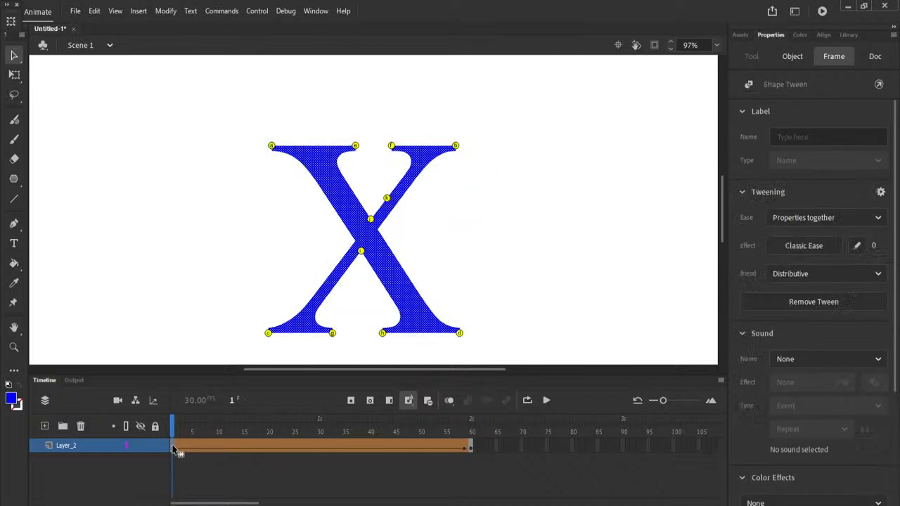
{"action": "left_click", "coordinate": [239, 260]}
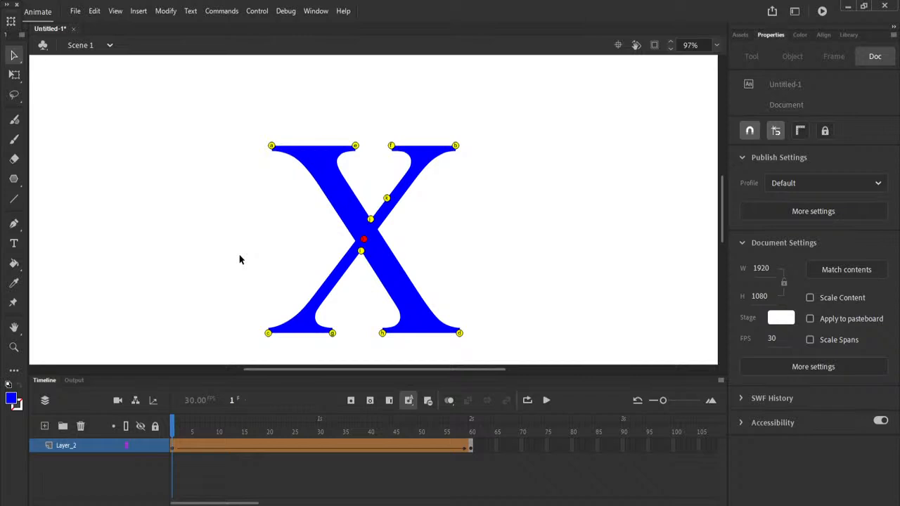
{"action": "left_click_drag", "start_coordinate": [363, 239], "coordinate": [355, 241]}
{"action": "left_click", "coordinate": [471, 447]}
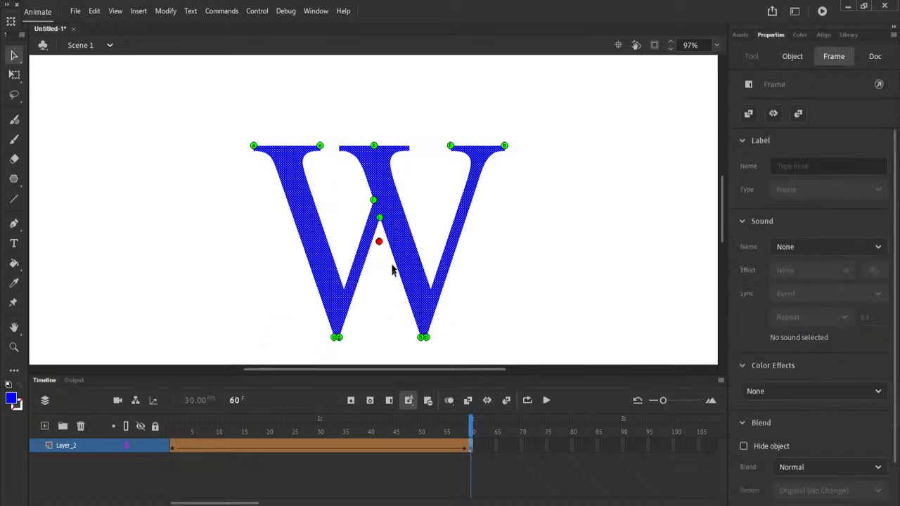
{"action": "left_click_drag", "start_coordinate": [379, 242], "coordinate": [343, 288]}
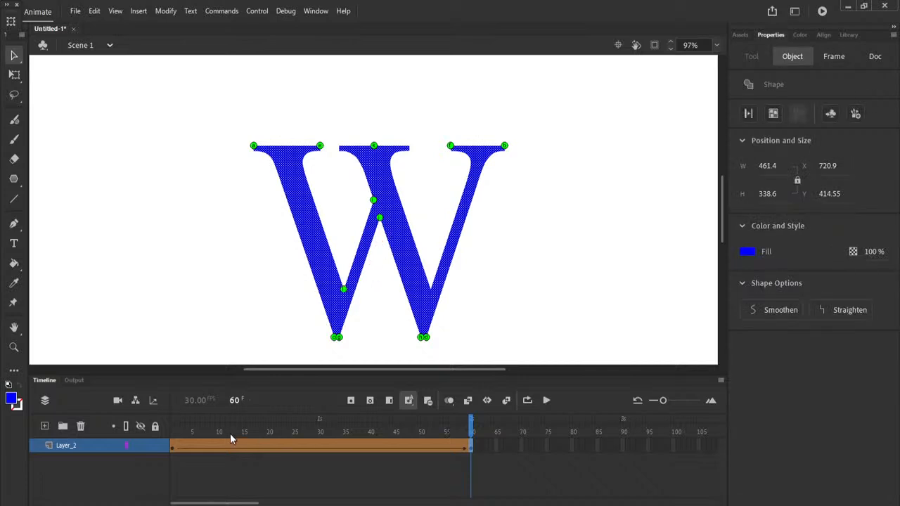
Add a thirteenth shape hint at the notch right of the X's crossing and the W's right inner valley on frame 60, and play the tween
{"action": "left_click", "coordinate": [174, 450]}
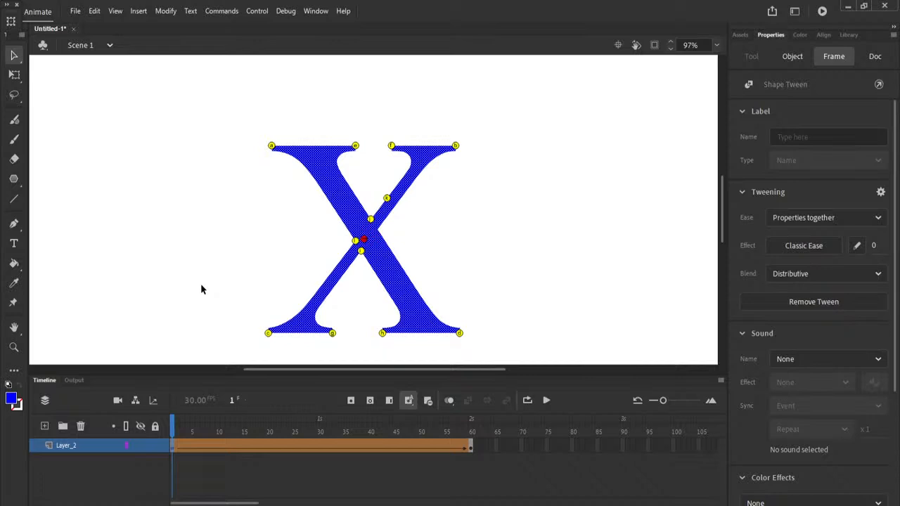
{"action": "left_click_drag", "start_coordinate": [368, 242], "coordinate": [377, 229]}
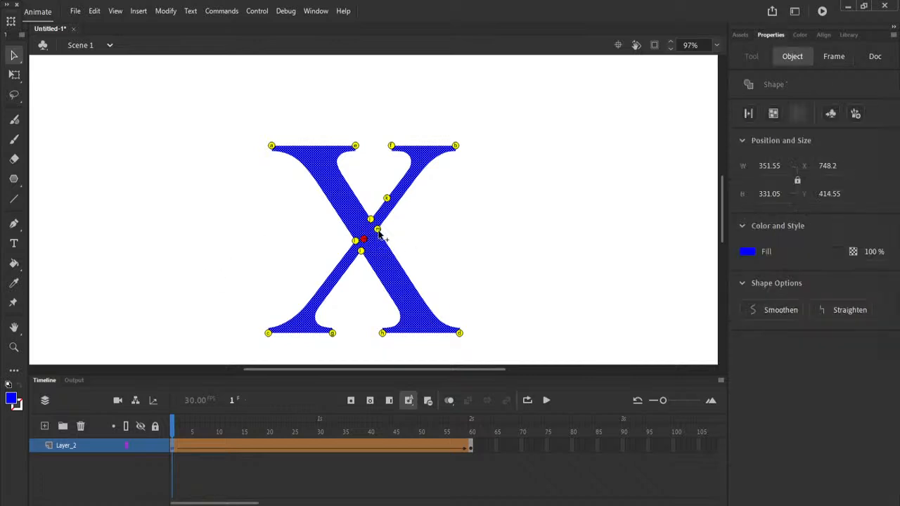
{"action": "left_click", "coordinate": [470, 448]}
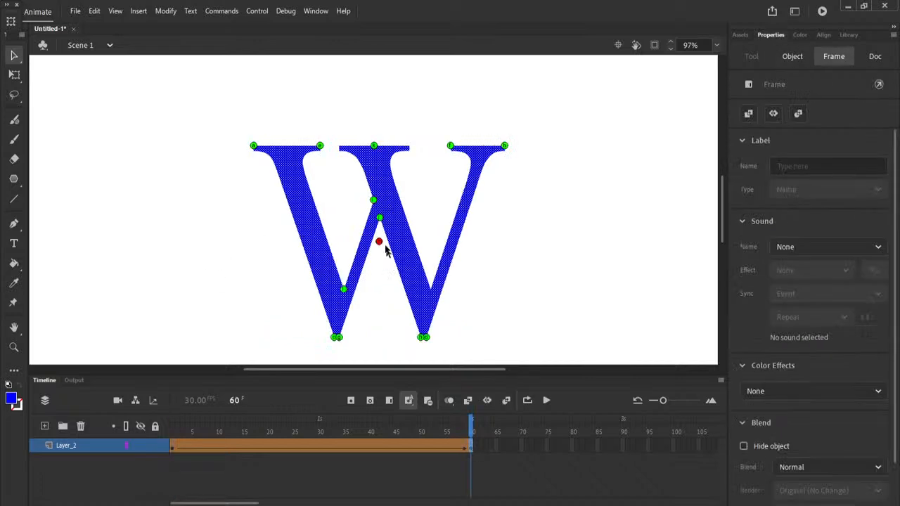
{"action": "left_click", "coordinate": [379, 243]}
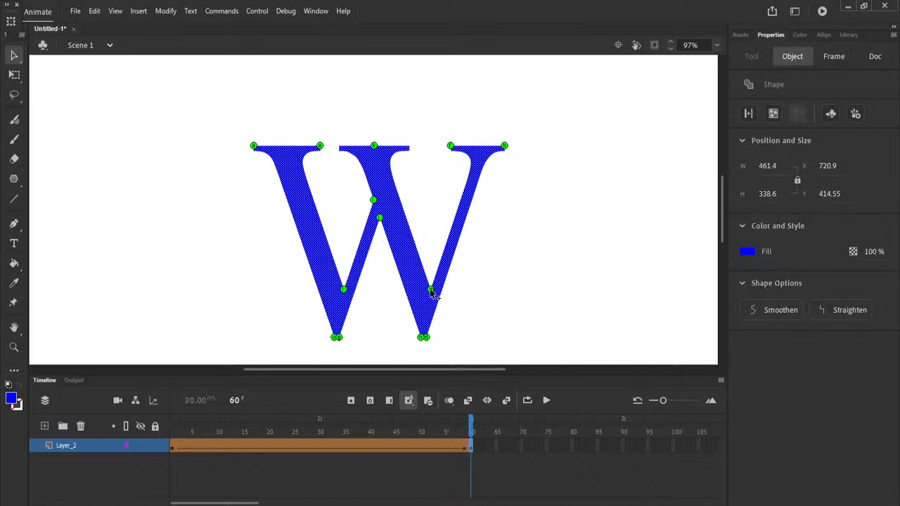
{"action": "left_click", "coordinate": [174, 447]}
{"action": "left_click", "coordinate": [547, 401]}
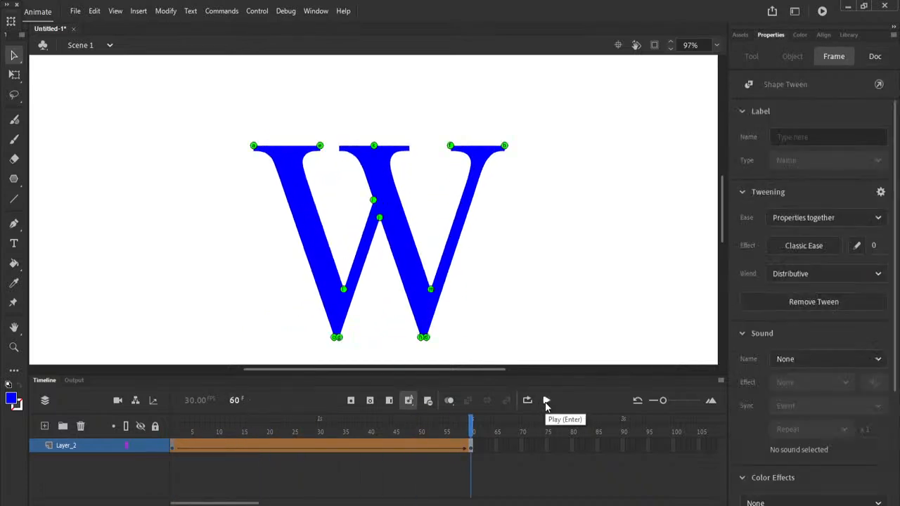
Move the twelfth and thirteenth hints on frame 1 to the outer edges of the X's upper-left stroke and upper-right arm, and play the tween
{"action": "left_click", "coordinate": [173, 447]}
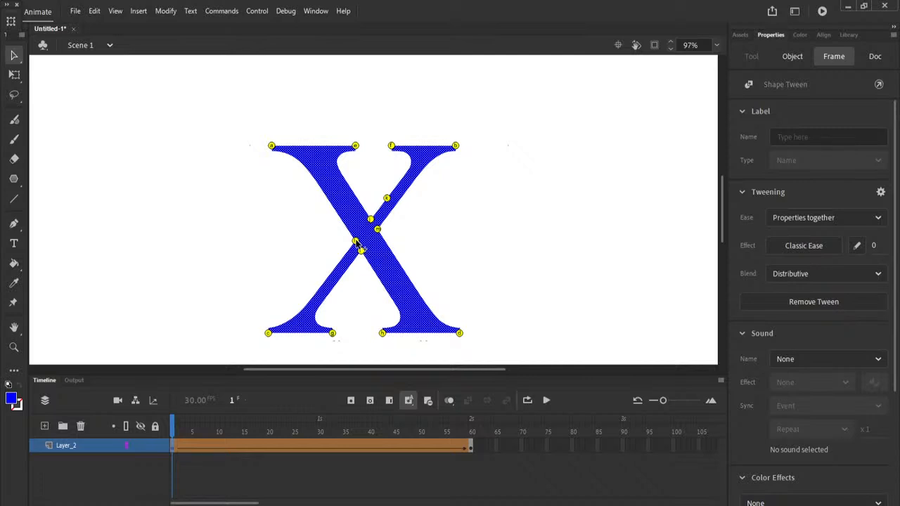
{"action": "left_click_drag", "start_coordinate": [357, 243], "coordinate": [319, 185]}
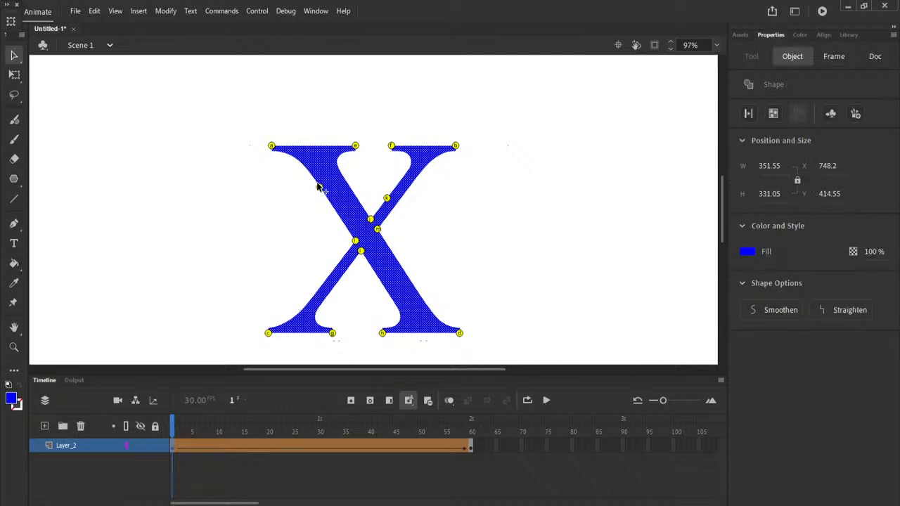
{"action": "left_click_drag", "start_coordinate": [380, 225], "coordinate": [417, 176]}
{"action": "left_click", "coordinate": [543, 402]}
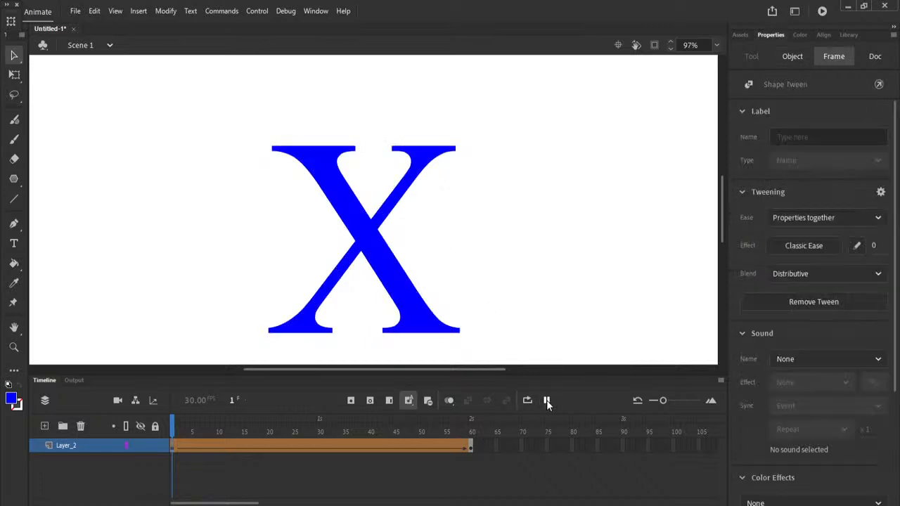
{"action": "left_click", "coordinate": [172, 447]}
{"action": "left_click", "coordinate": [313, 213]}
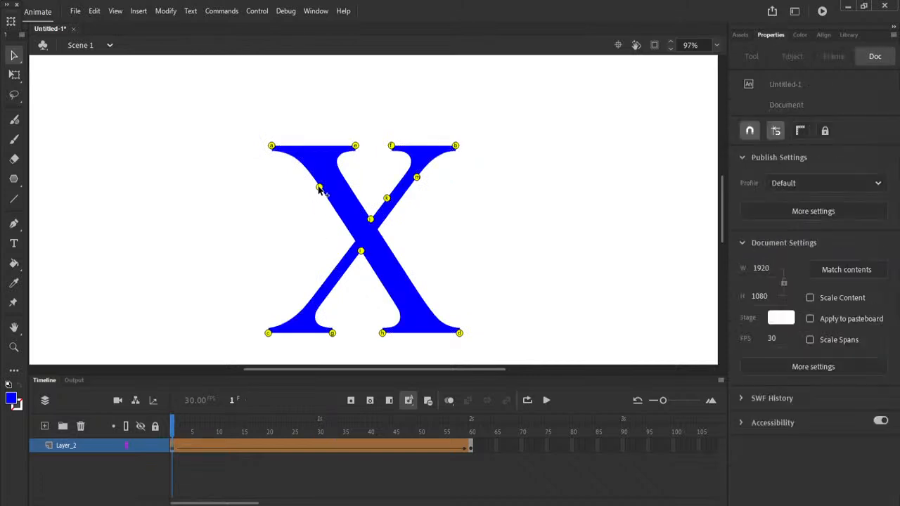
{"action": "left_click", "coordinate": [321, 188]}
{"action": "key", "text": "Delete"}
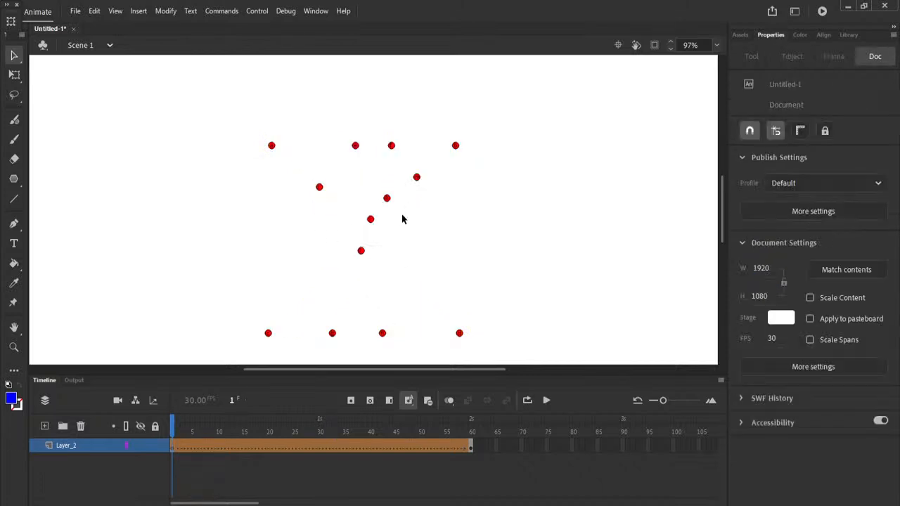
{"action": "key", "text": "ctrl+z"}
Remove the two shape hints on the outer edges of the X's upper-left stroke and upper-right arm on frame 1
{"action": "left_click_drag", "start_coordinate": [319, 189], "coordinate": [241, 217]}
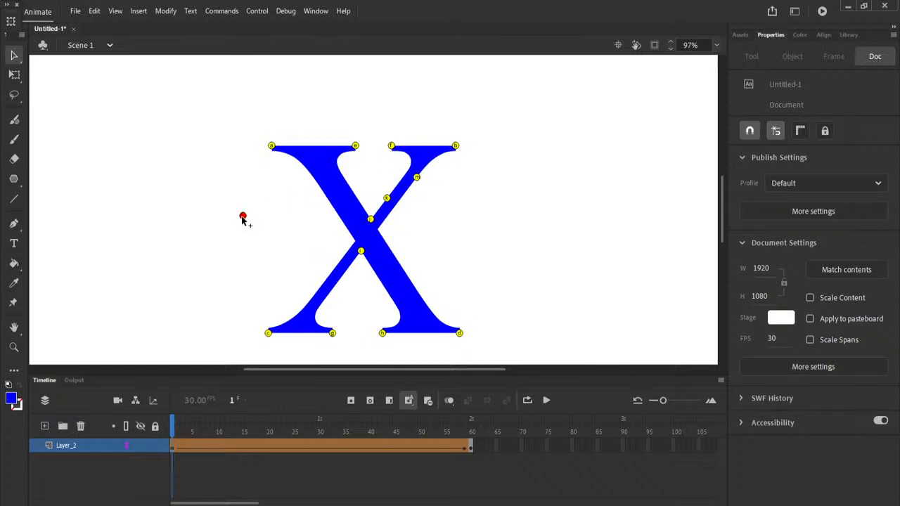
{"action": "right_click", "coordinate": [243, 217]}
{"action": "left_click", "coordinate": [295, 247]}
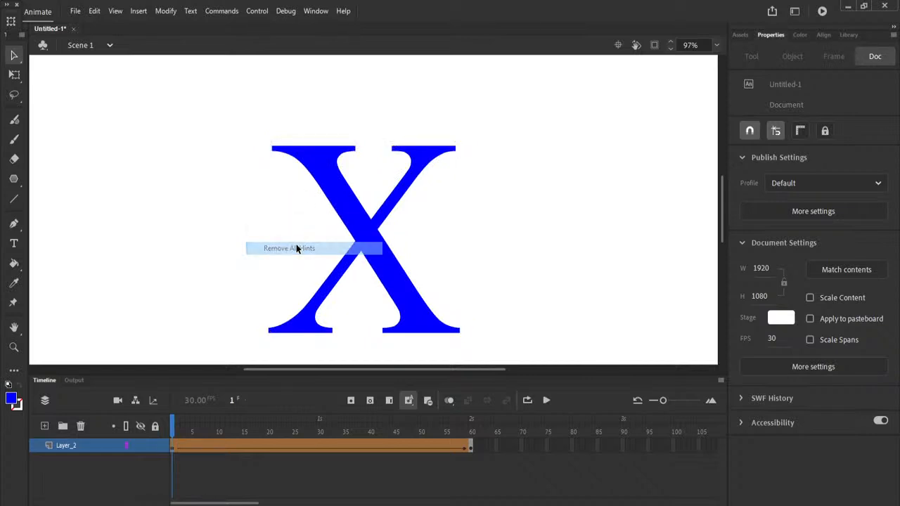
{"action": "key", "text": "ctrl+z"}
{"action": "right_click", "coordinate": [243, 217]}
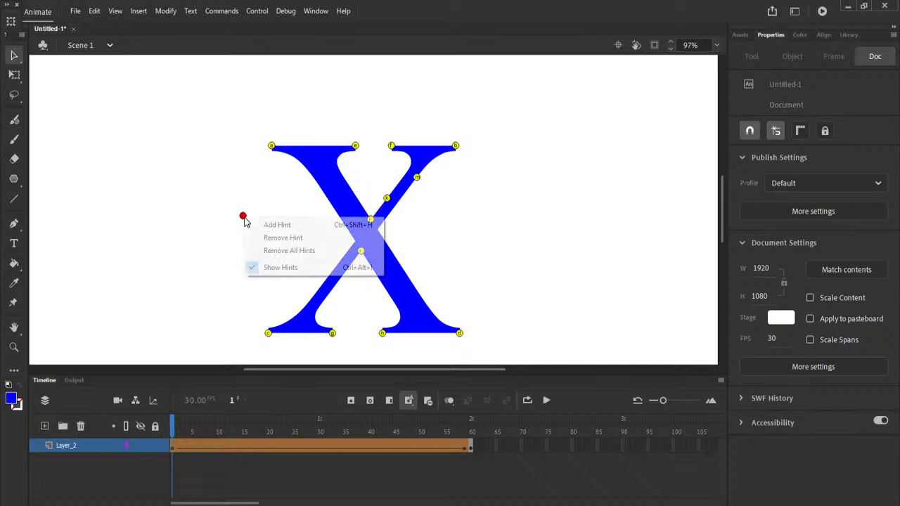
{"action": "left_click", "coordinate": [303, 238]}
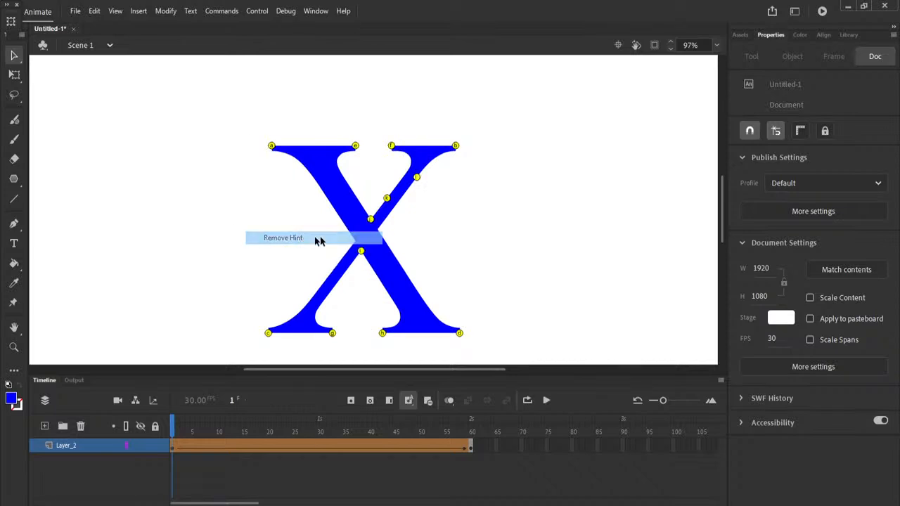
{"action": "right_click", "coordinate": [417, 180]}
{"action": "left_click", "coordinate": [458, 195]}
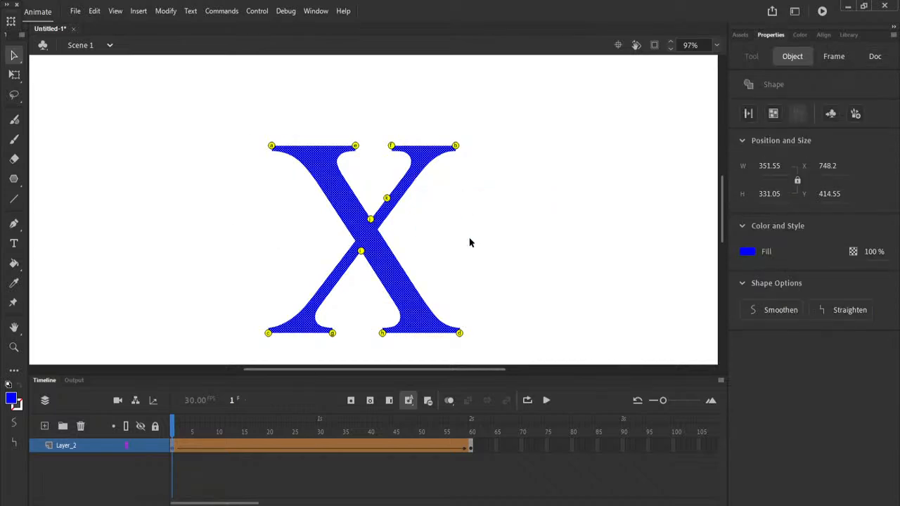
Compare the remaining shape hints on frames 60 and 1 and play the X-to-W tween several times to check the morph
{"action": "left_click", "coordinate": [470, 446]}
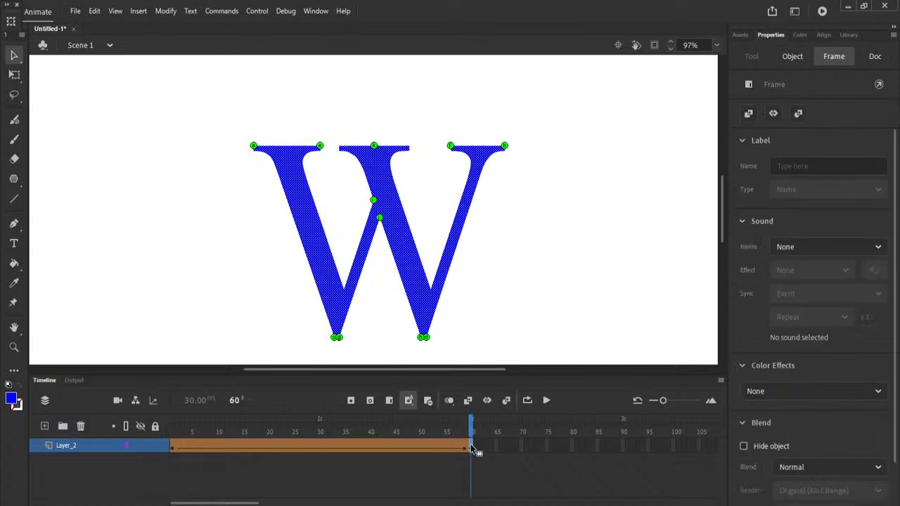
{"action": "left_click", "coordinate": [175, 453]}
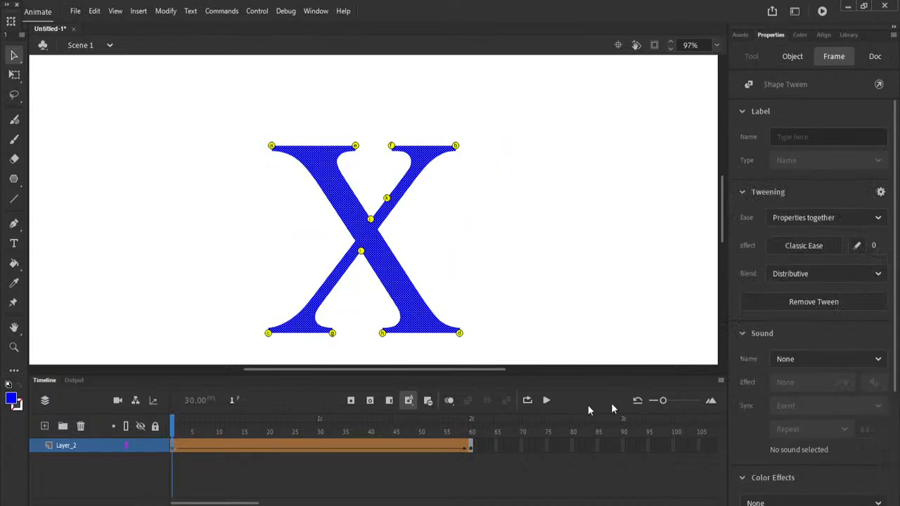
{"action": "left_click", "coordinate": [545, 401]}
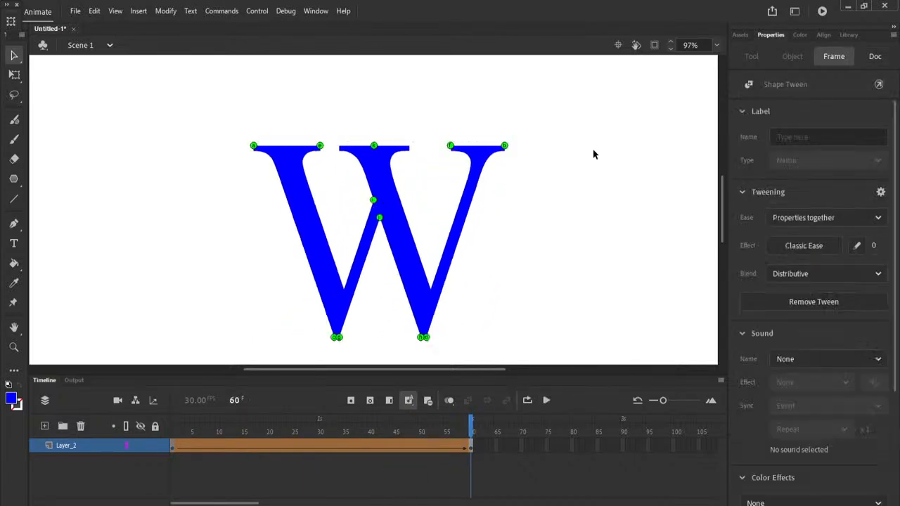
{"action": "left_click", "coordinate": [547, 401]}
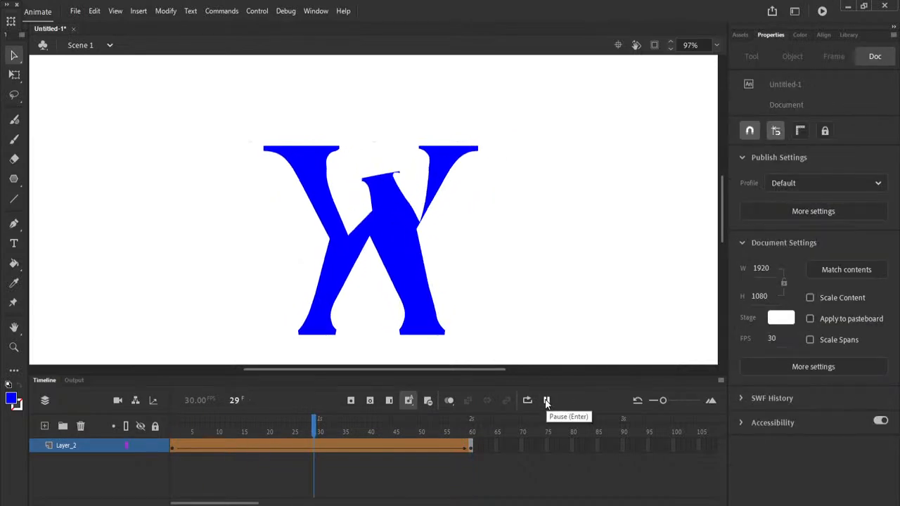
{"action": "left_click", "coordinate": [546, 401]}
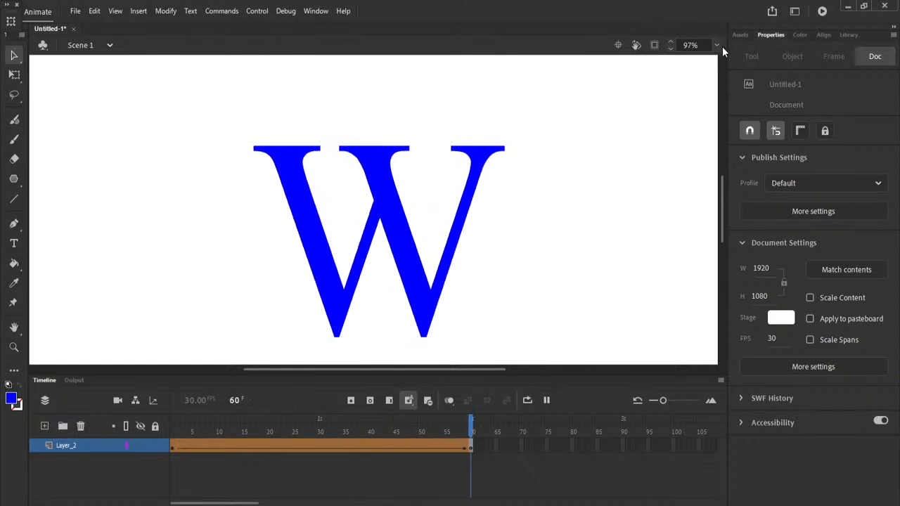
{"action": "left_click", "coordinate": [546, 401]}
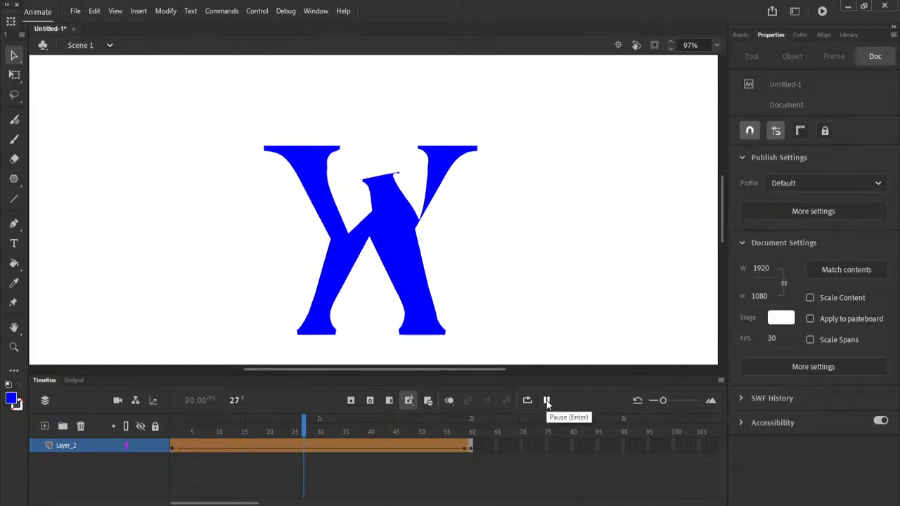
{"action": "left_click", "coordinate": [546, 401]}
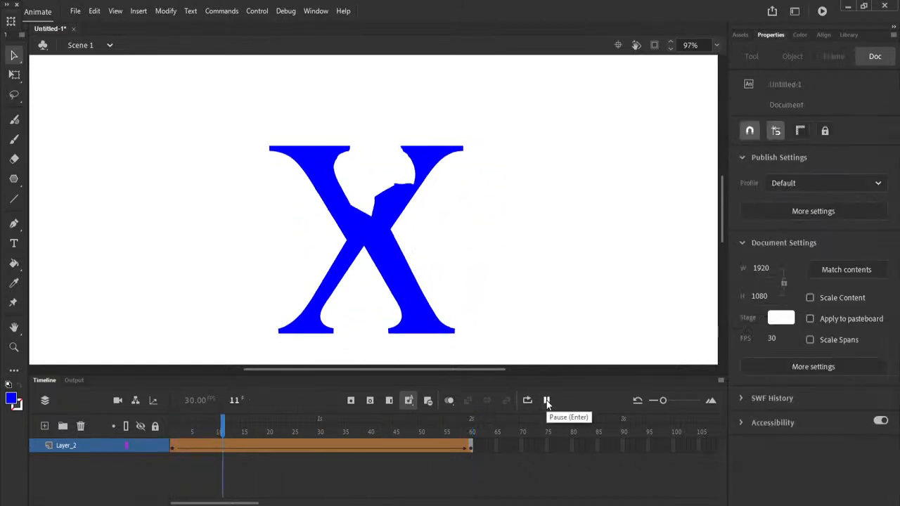
{"action": "left_click", "coordinate": [546, 401]}
Add a new layer above the tween layer and hide Layer_2
{"action": "left_click", "coordinate": [171, 443]}
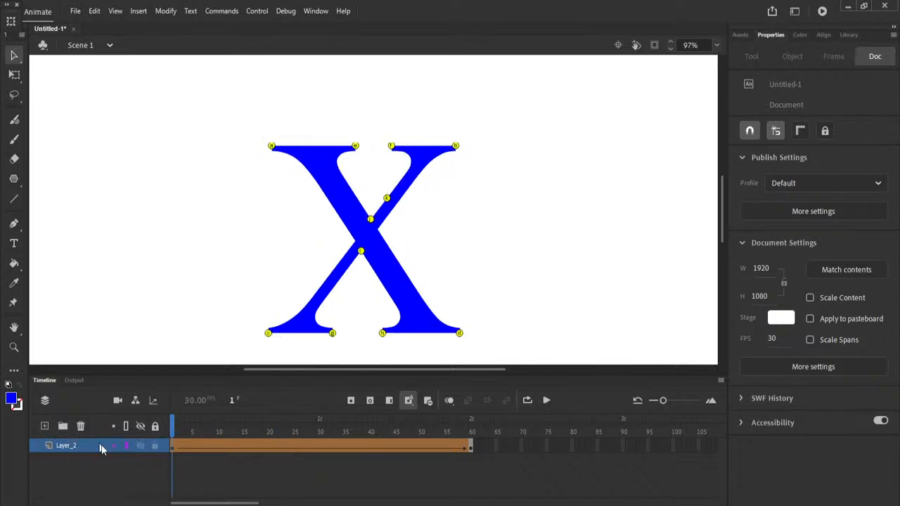
{"action": "left_click", "coordinate": [44, 427]}
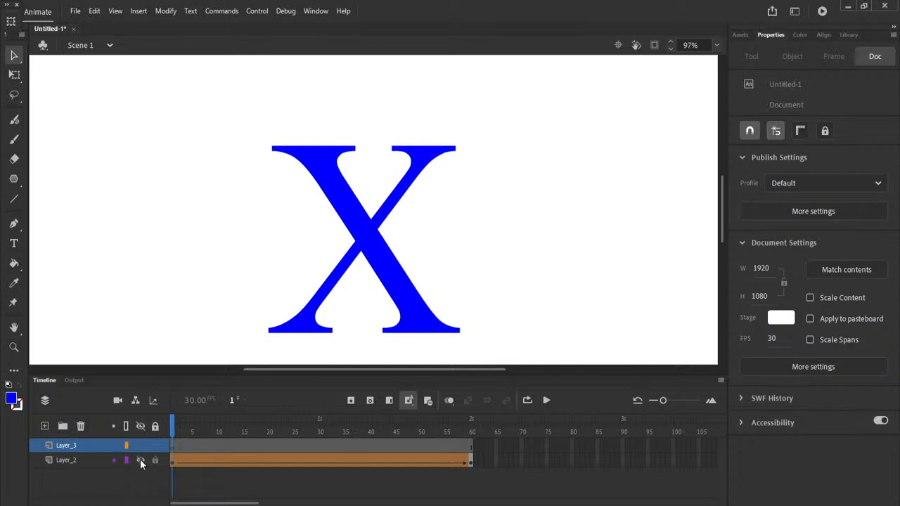
{"action": "left_click", "coordinate": [140, 459]}
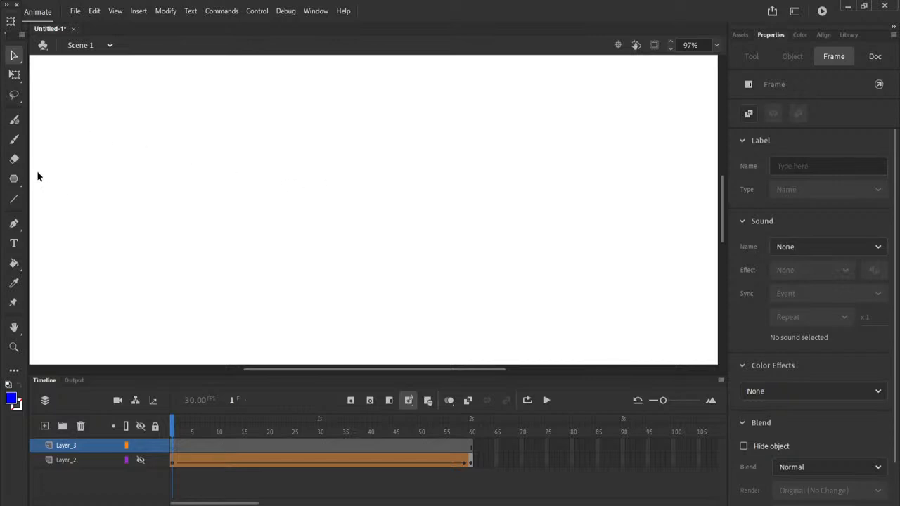
Draw an upright oval about 265 by 367 px on frame 1 of the new layer and fill it with pale yellow #FFFF99
{"action": "left_click", "coordinate": [14, 180]}
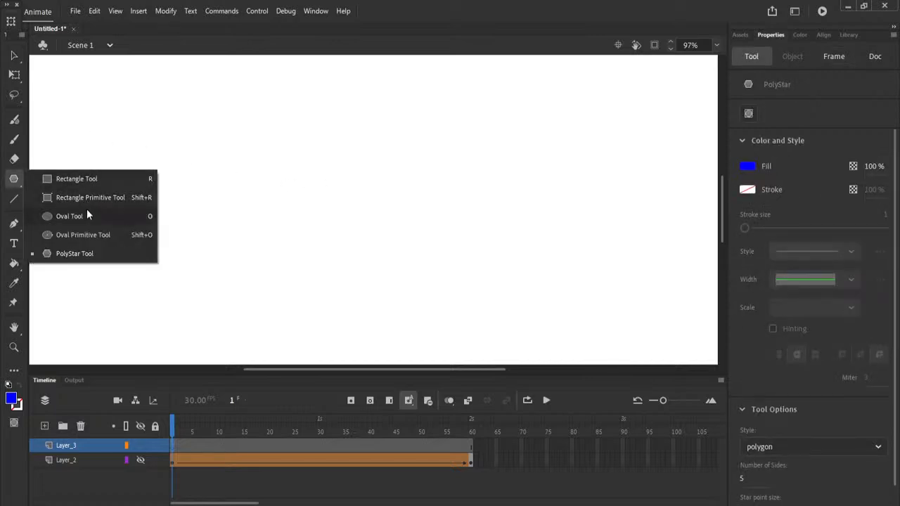
{"action": "left_click", "coordinate": [87, 214]}
{"action": "left_click_drag", "start_coordinate": [283, 121], "coordinate": [427, 327]}
{"action": "left_click", "coordinate": [14, 57]}
{"action": "left_click", "coordinate": [316, 186]}
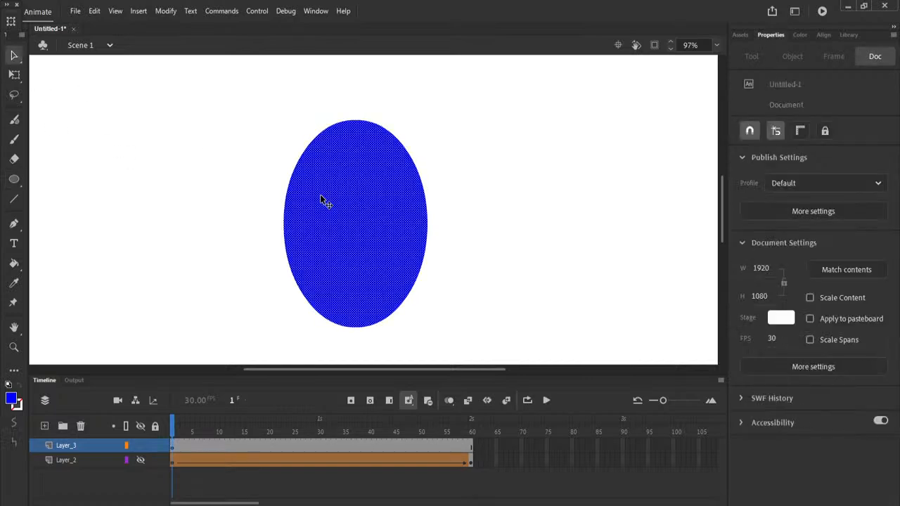
{"action": "left_click", "coordinate": [748, 251]}
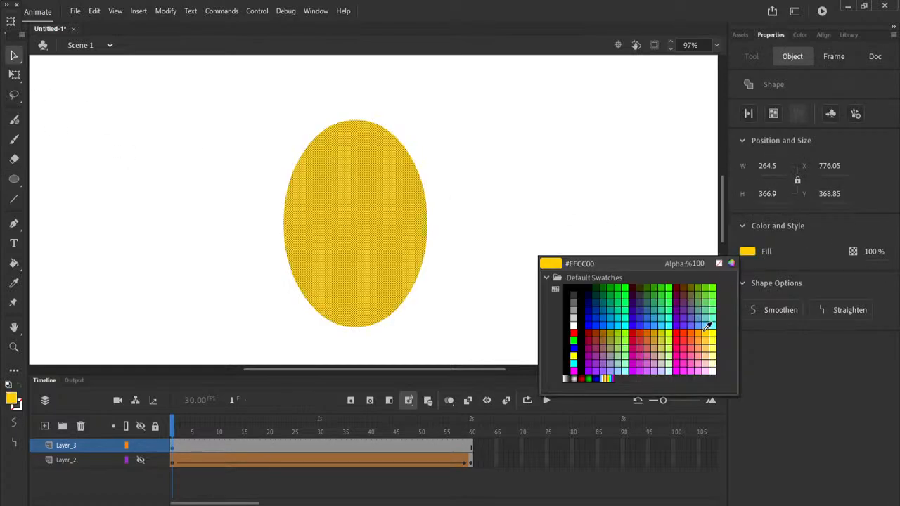
{"action": "left_click", "coordinate": [714, 356]}
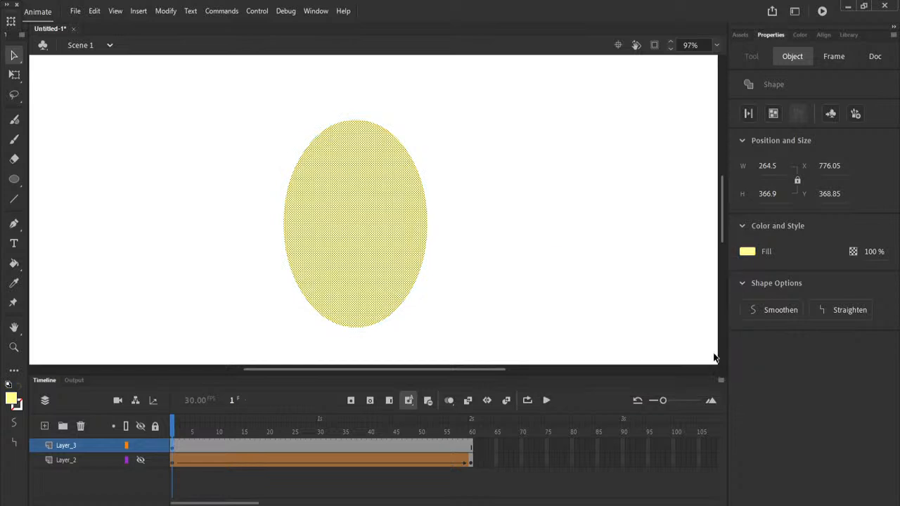
{"action": "left_click", "coordinate": [475, 245]}
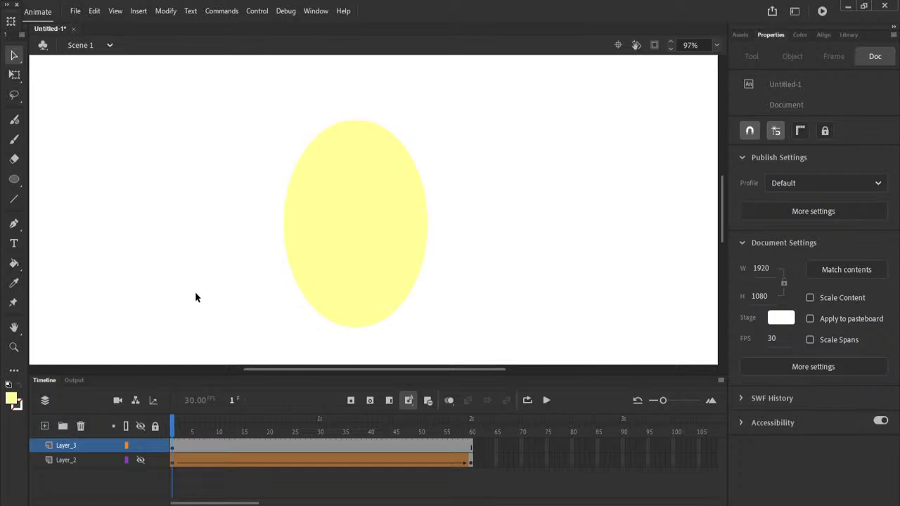
Rename the oval's layer to Face and add a new layer above it
{"action": "double_click", "coordinate": [65, 446]}
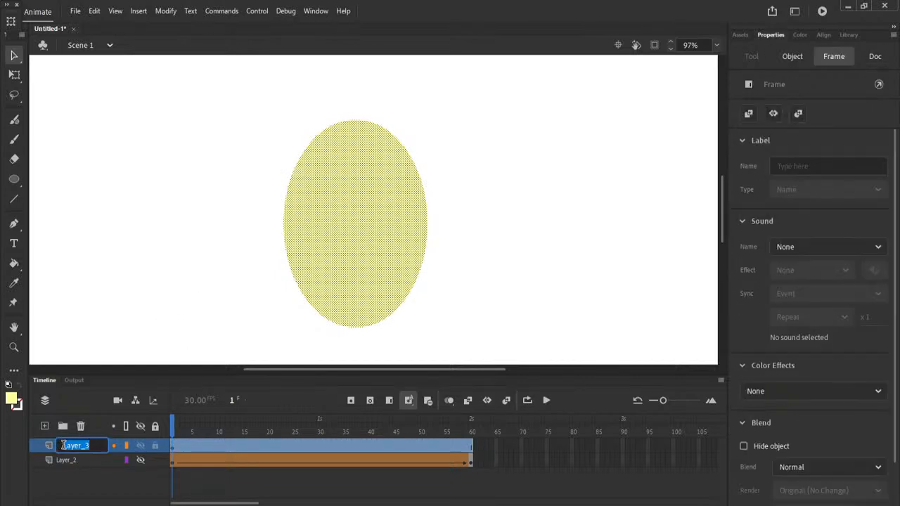
{"action": "type", "text": "Face"}
{"action": "key", "text": "Return"}
{"action": "left_click", "coordinate": [43, 426]}
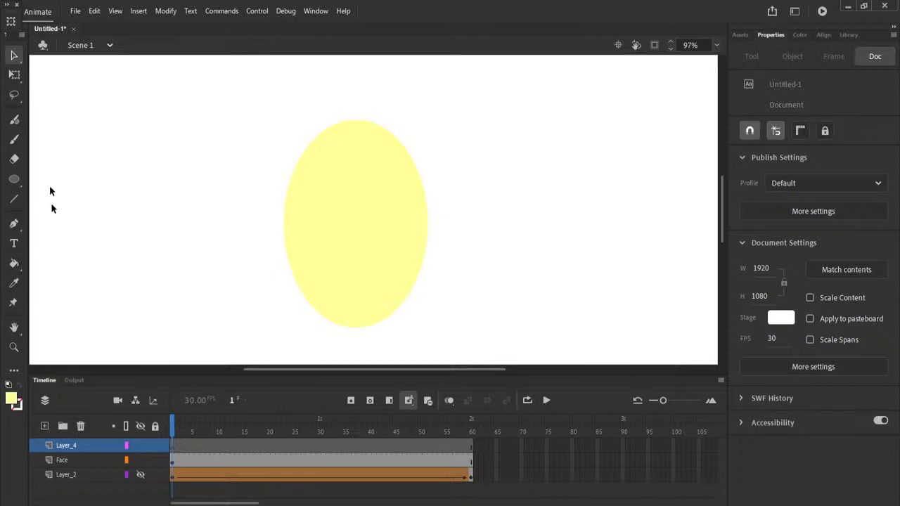
Set up the Classic Brush with a black fill and no stroke colour
{"action": "left_click", "coordinate": [14, 139]}
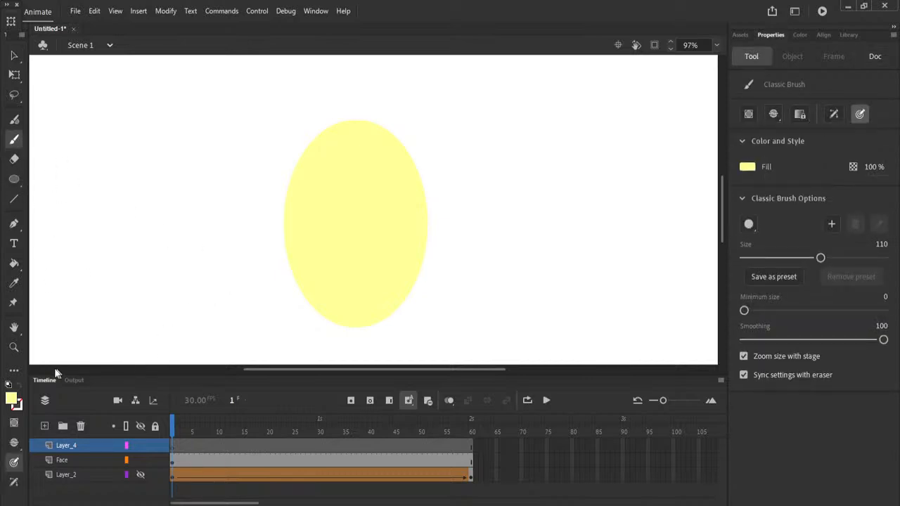
{"action": "left_click", "coordinate": [7, 384]}
{"action": "left_click", "coordinate": [17, 384]}
{"action": "left_click", "coordinate": [18, 407]}
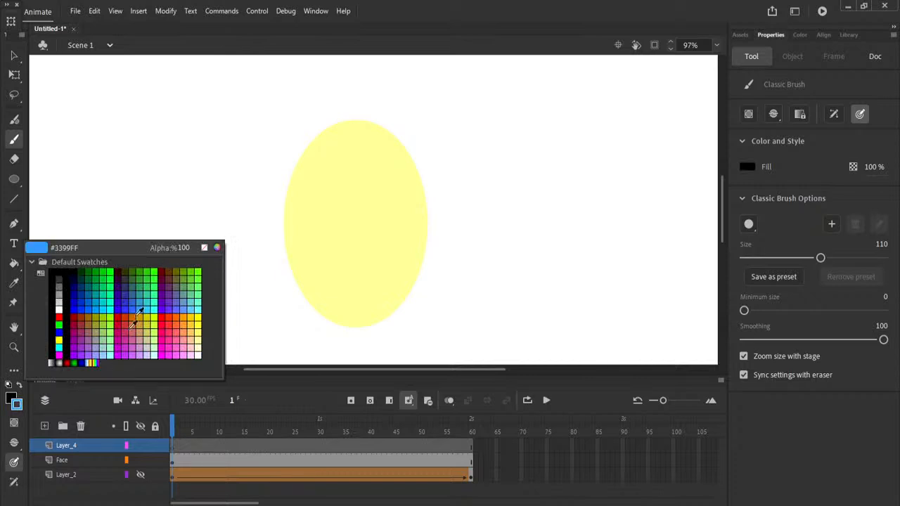
{"action": "left_click", "coordinate": [204, 248]}
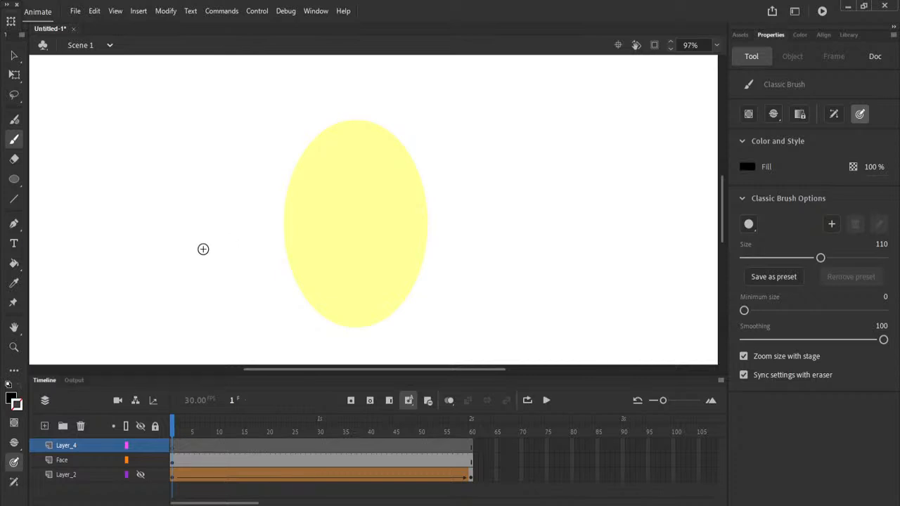
{"action": "left_click", "coordinate": [15, 402]}
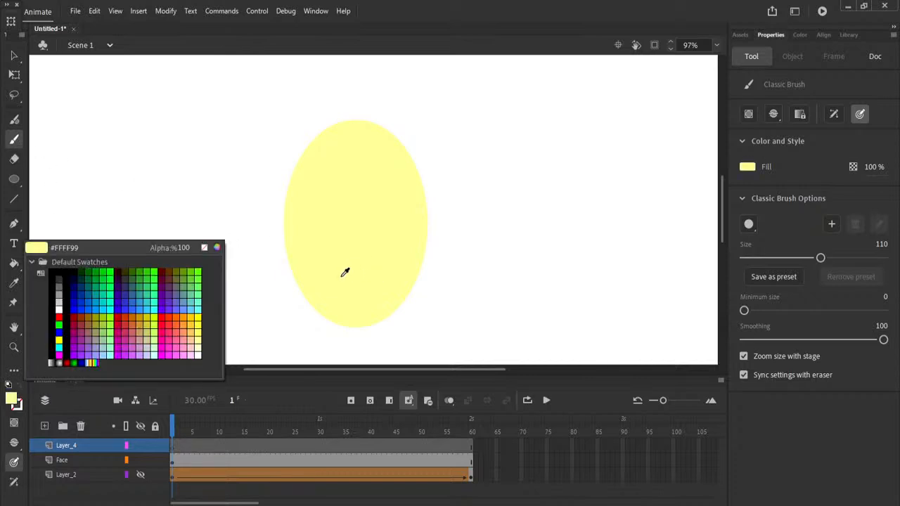
{"action": "key", "text": "Escape"}
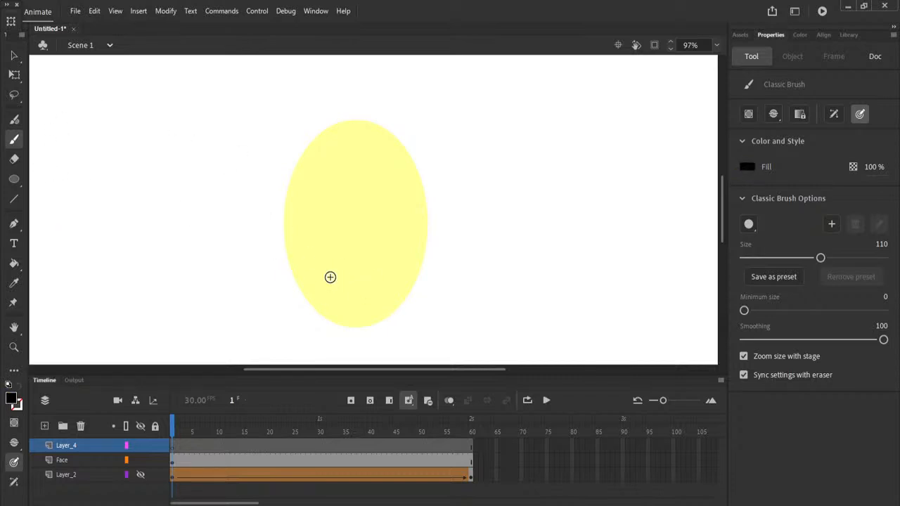
Set the brush size to 6 and paint a curved smile and two solid round eyes on the yellow oval
{"action": "left_click_drag", "start_coordinate": [326, 269], "coordinate": [383, 276]}
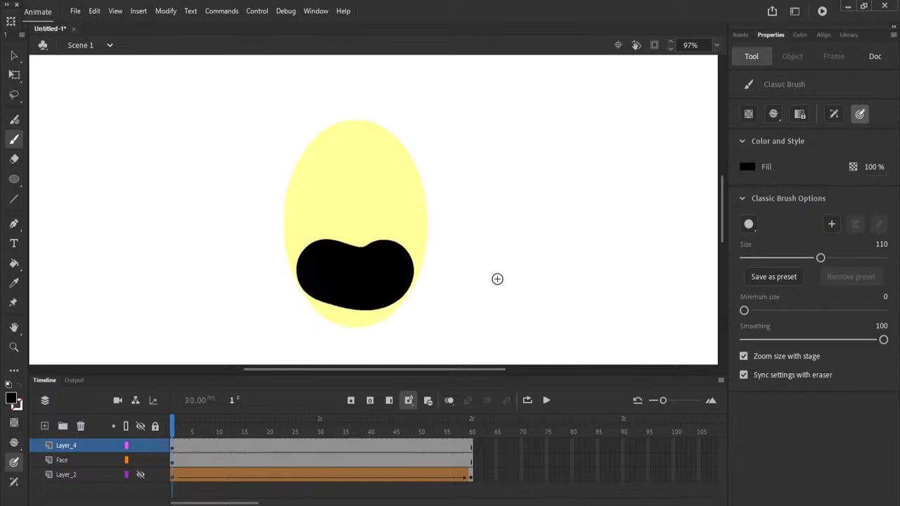
{"action": "key", "text": "ctrl+z"}
{"action": "left_click_drag", "start_coordinate": [766, 259], "coordinate": [747, 258]}
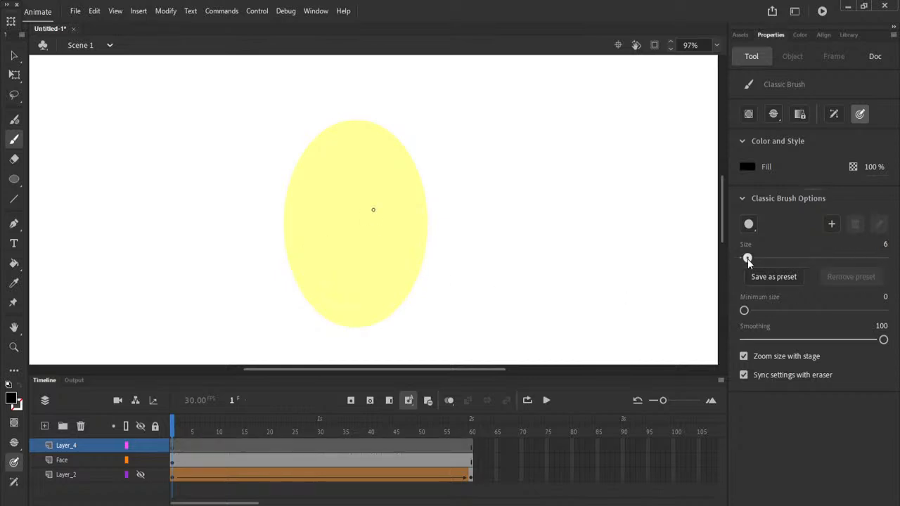
{"action": "mouse_move", "coordinate": [315, 272]}
{"action": "left_mouse_down"}
{"action": "mouse_move", "coordinate": [360, 288]}
{"action": "mouse_move", "coordinate": [400, 271]}
{"action": "left_mouse_up"}
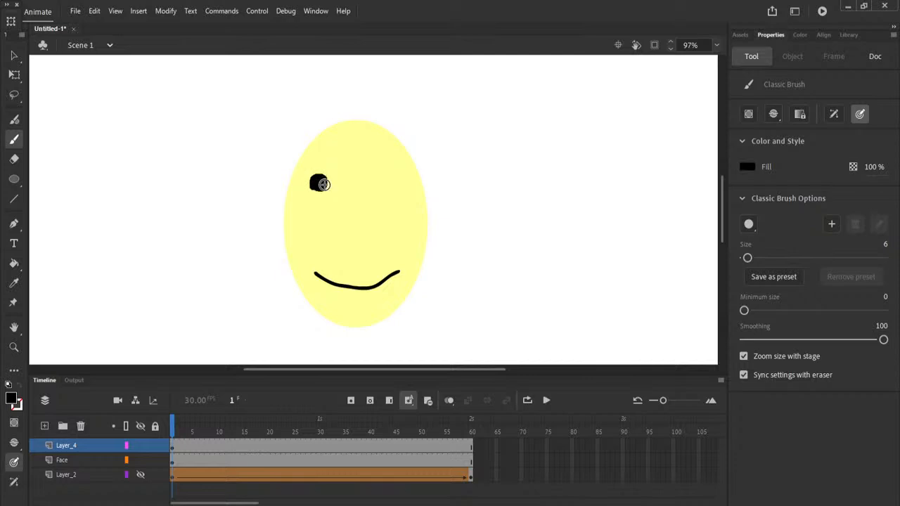
{"action": "left_click_drag", "start_coordinate": [383, 179], "coordinate": [381, 184]}
Rename the layer with the eyes and mouth to Face Parts, accepting the corrected name without special characters
{"action": "double_click", "coordinate": [66, 443]}
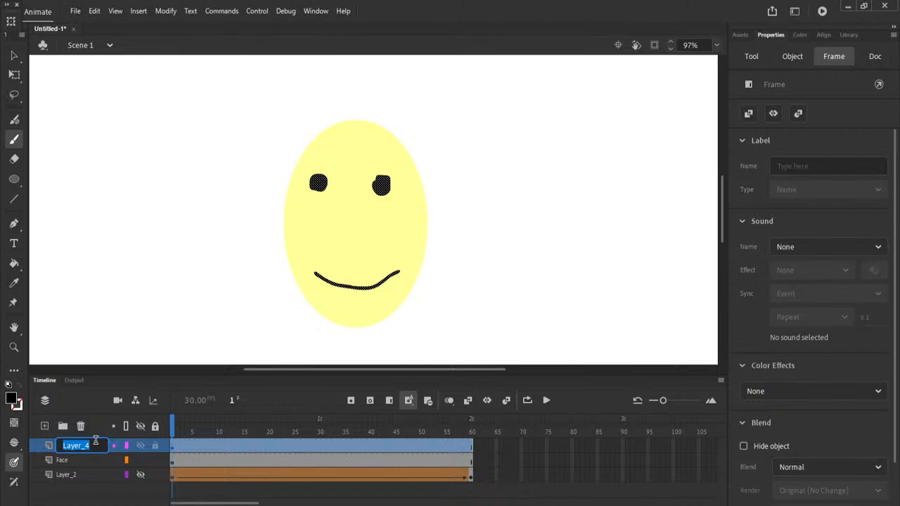
{"action": "type", "text": "Face Parts"}
{"action": "key", "text": "Return"}
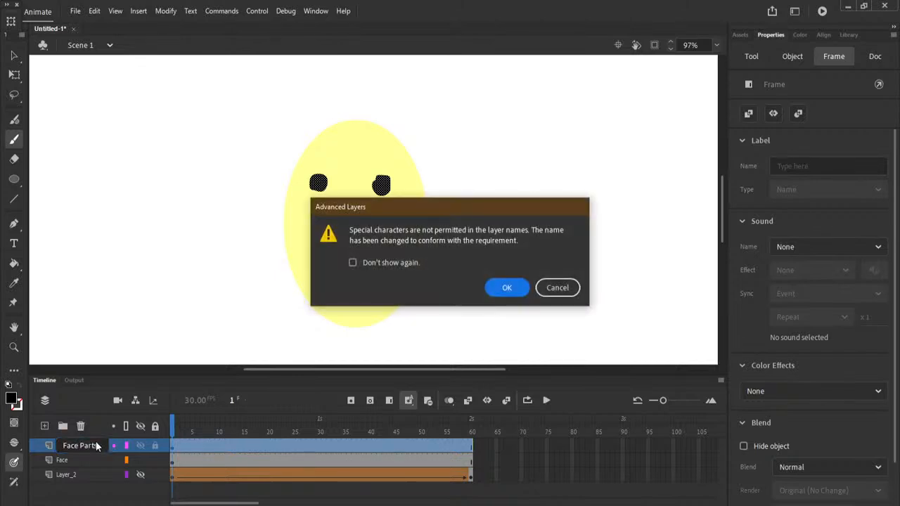
{"action": "left_click", "coordinate": [509, 287]}
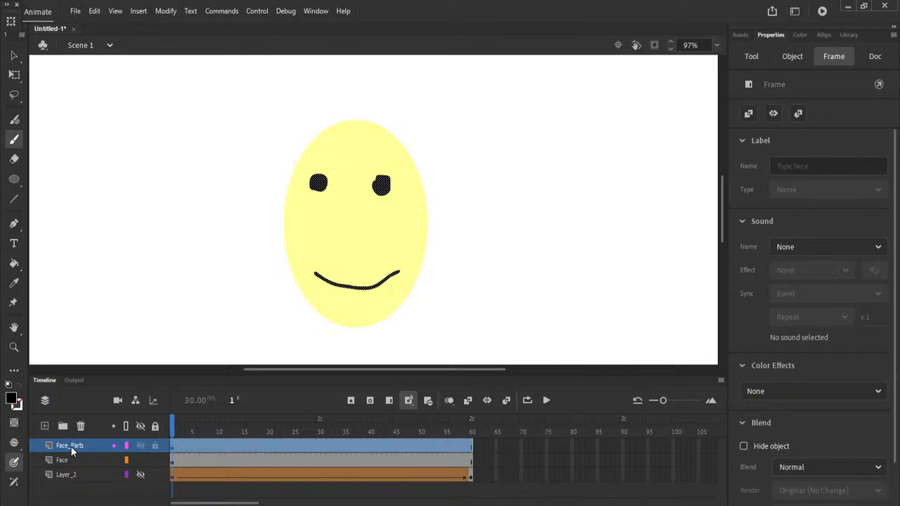
Add a layer above Face_Parts and paint hair around the head with the Classic Brush at size 61 in orange #CC6600
{"action": "left_click", "coordinate": [43, 426]}
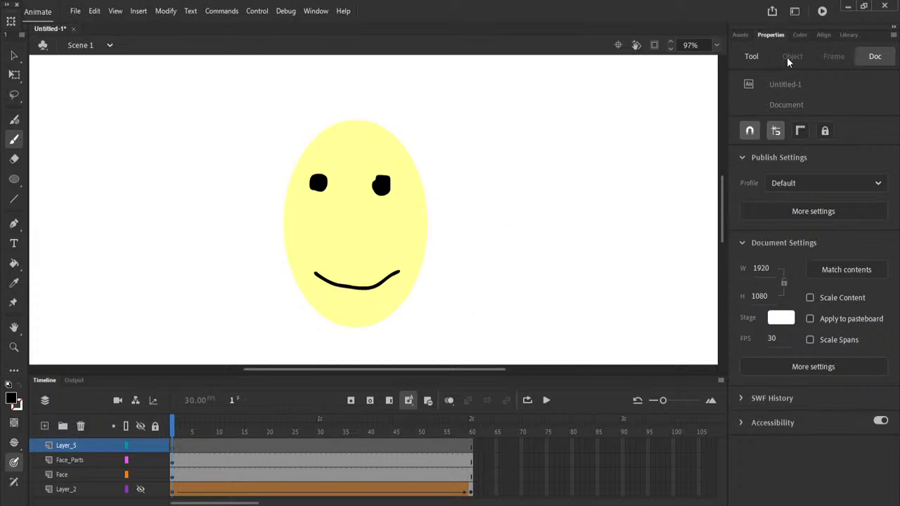
{"action": "left_click", "coordinate": [758, 56]}
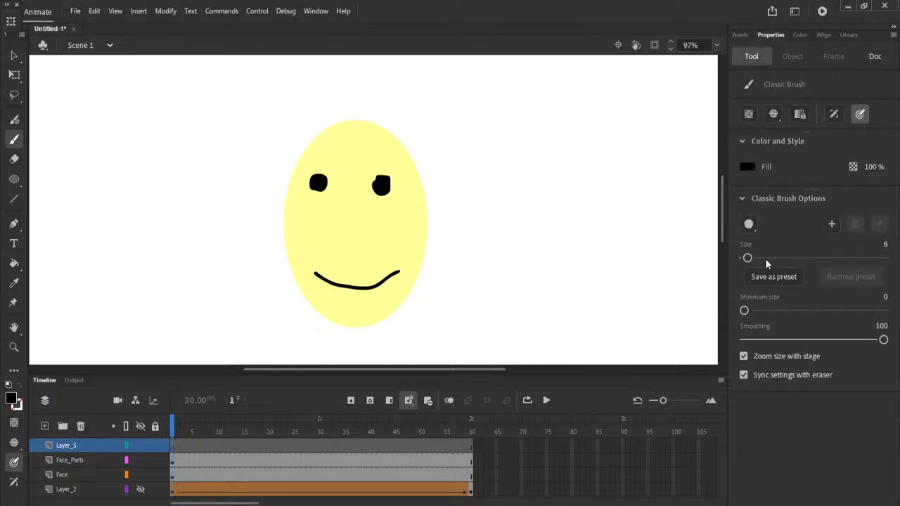
{"action": "mouse_move", "coordinate": [758, 258]}
{"action": "left_mouse_down"}
{"action": "mouse_move", "coordinate": [805, 259]}
{"action": "mouse_move", "coordinate": [787, 258]}
{"action": "left_mouse_up"}
{"action": "left_click", "coordinate": [12, 400]}
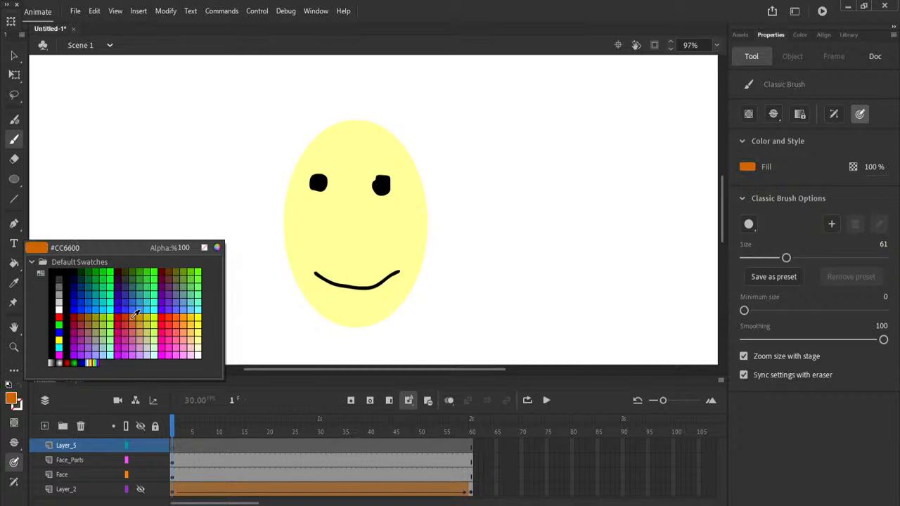
{"action": "left_click", "coordinate": [135, 314]}
{"action": "mouse_move", "coordinate": [283, 265]}
{"action": "left_mouse_down"}
{"action": "mouse_move", "coordinate": [247, 278]}
{"action": "mouse_move", "coordinate": [271, 266]}
{"action": "mouse_move", "coordinate": [273, 218]}
{"action": "mouse_move", "coordinate": [273, 268]}
{"action": "mouse_move", "coordinate": [250, 271]}
{"action": "mouse_move", "coordinate": [274, 196]}
{"action": "mouse_move", "coordinate": [267, 187]}
{"action": "mouse_move", "coordinate": [301, 132]}
{"action": "mouse_move", "coordinate": [328, 117]}
{"action": "mouse_move", "coordinate": [286, 156]}
{"action": "mouse_move", "coordinate": [362, 110]}
{"action": "mouse_move", "coordinate": [396, 112]}
{"action": "mouse_move", "coordinate": [366, 113]}
{"action": "mouse_move", "coordinate": [420, 126]}
{"action": "mouse_move", "coordinate": [431, 156]}
{"action": "mouse_move", "coordinate": [395, 127]}
{"action": "mouse_move", "coordinate": [431, 164]}
{"action": "mouse_move", "coordinate": [433, 257]}
{"action": "mouse_move", "coordinate": [449, 268]}
{"action": "mouse_move", "coordinate": [456, 207]}
{"action": "mouse_move", "coordinate": [424, 131]}
{"action": "left_mouse_up"}
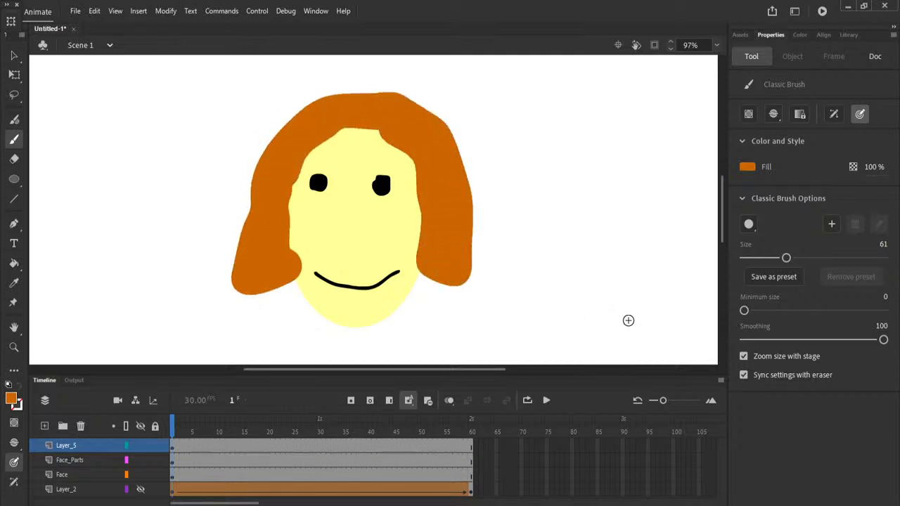
Insert keyframes at frame 60 on the hair, Face_Parts and Face layers
{"action": "left_click", "coordinate": [471, 448]}
{"action": "left_click", "coordinate": [471, 476]}
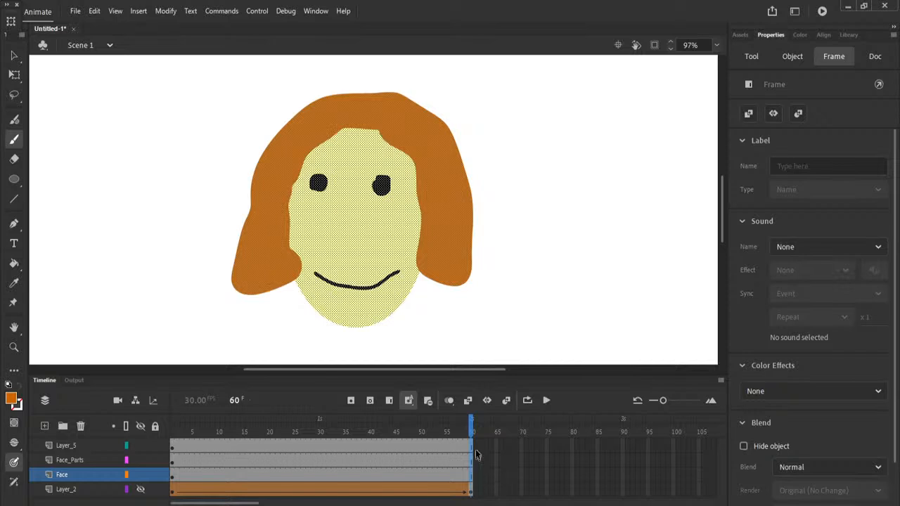
{"action": "key", "text": "F6"}
Go to the Face layer's keyframe at frame 60 and hide the Face_Parts and hair layers
{"action": "left_click", "coordinate": [475, 477]}
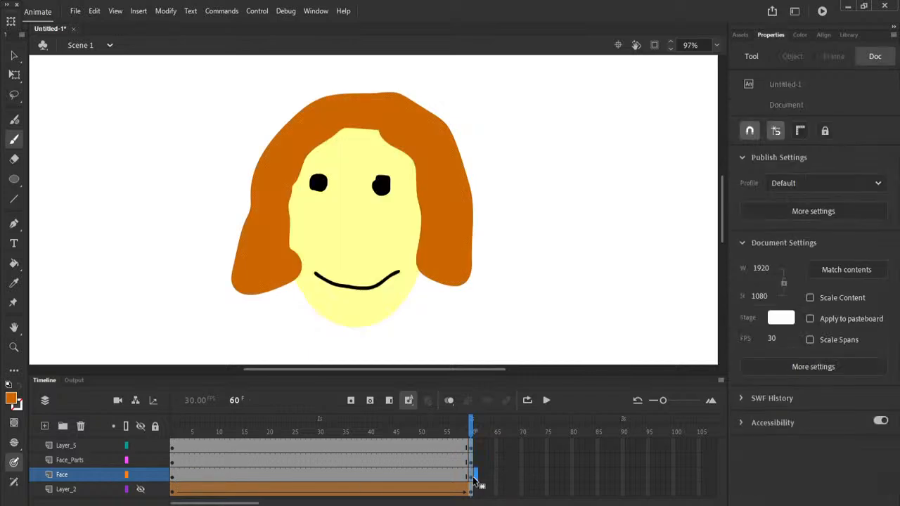
{"action": "left_click", "coordinate": [471, 477]}
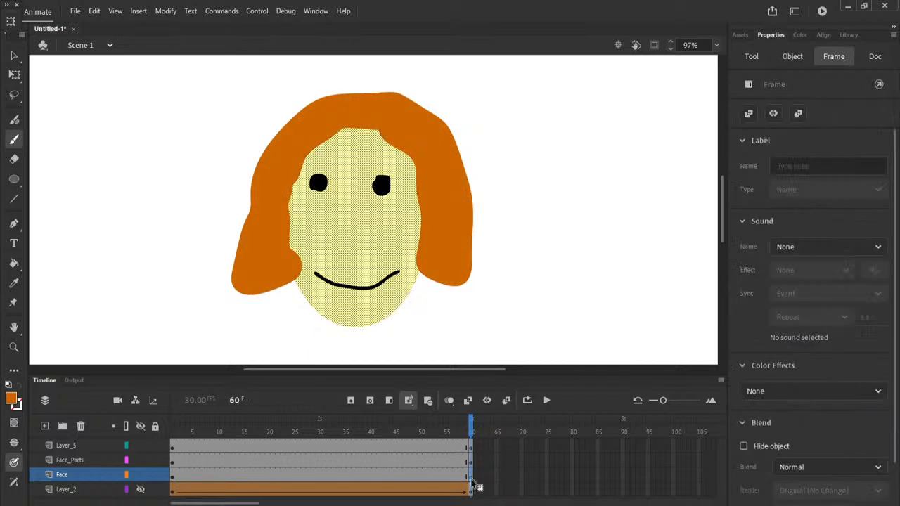
{"action": "left_click", "coordinate": [14, 56]}
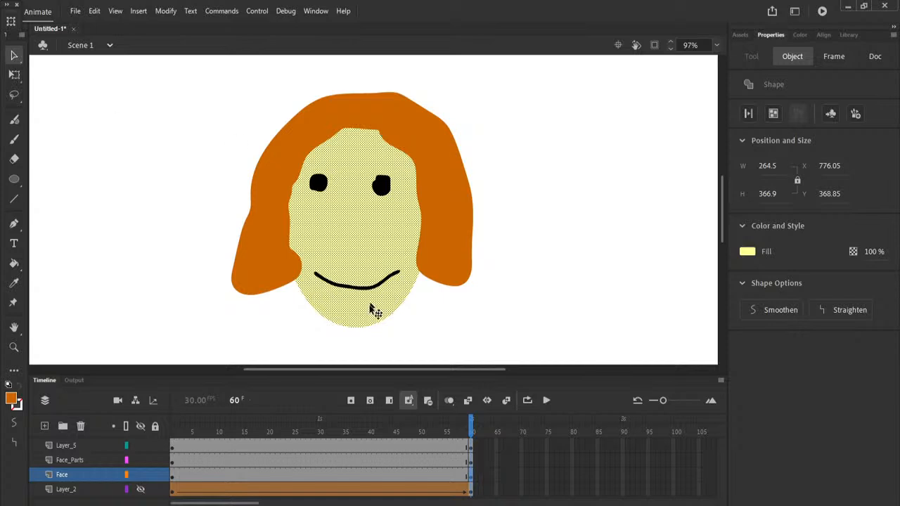
{"action": "left_click", "coordinate": [141, 460]}
{"action": "left_click", "coordinate": [139, 445]}
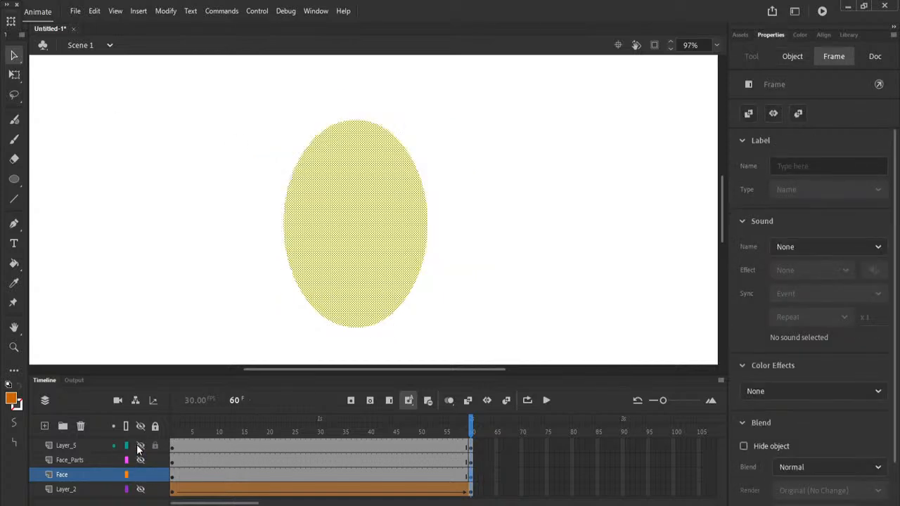
{"action": "left_click", "coordinate": [439, 302]}
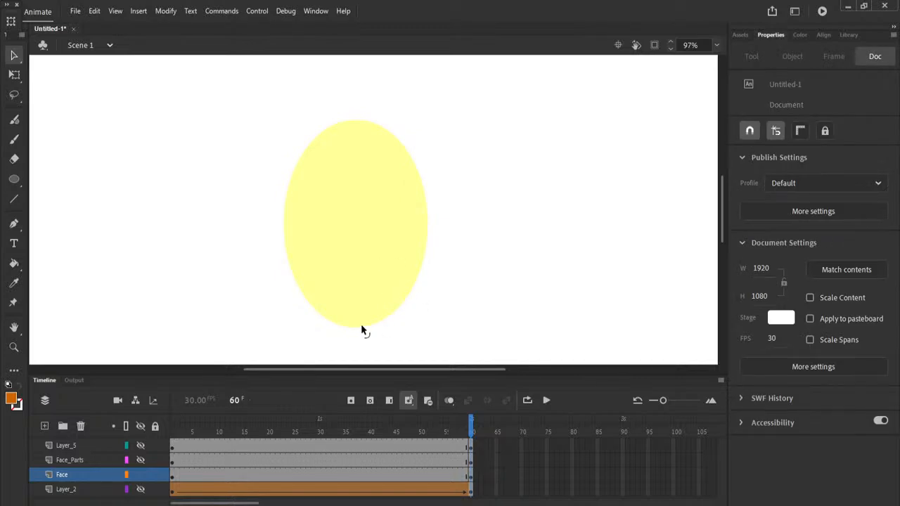
Reshape the yellow oval at frame 60 by stretching the chin downward and pulling both lower cheeks inward
{"action": "left_click_drag", "start_coordinate": [353, 333], "coordinate": [355, 364]}
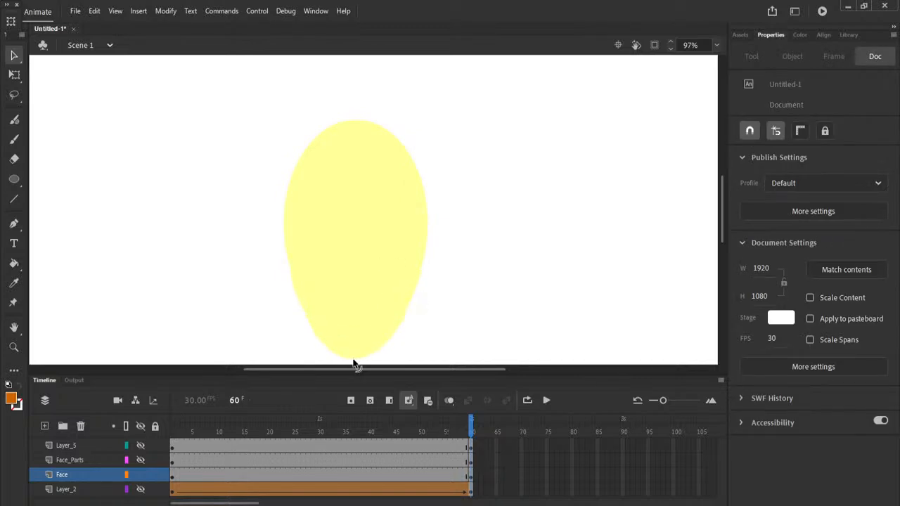
{"action": "left_click_drag", "start_coordinate": [301, 307], "coordinate": [312, 304]}
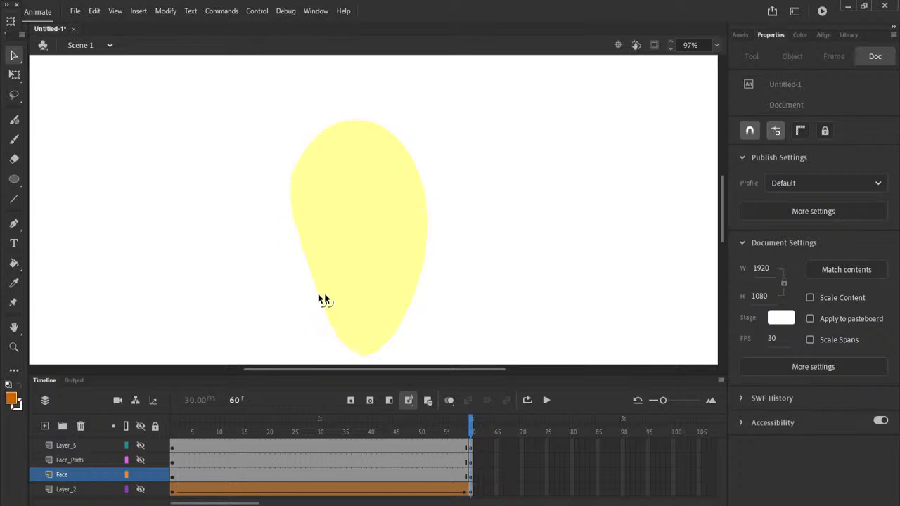
{"action": "left_click_drag", "start_coordinate": [412, 302], "coordinate": [396, 293]}
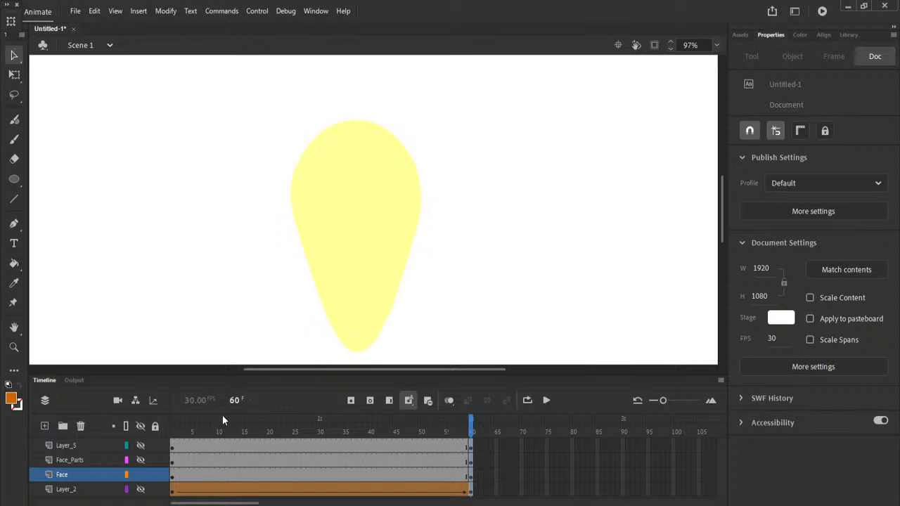
Lock the Face layer and make the Face_Parts layer visible again
{"action": "left_click", "coordinate": [140, 476]}
{"action": "left_click", "coordinate": [140, 476]}
{"action": "left_click", "coordinate": [138, 459]}
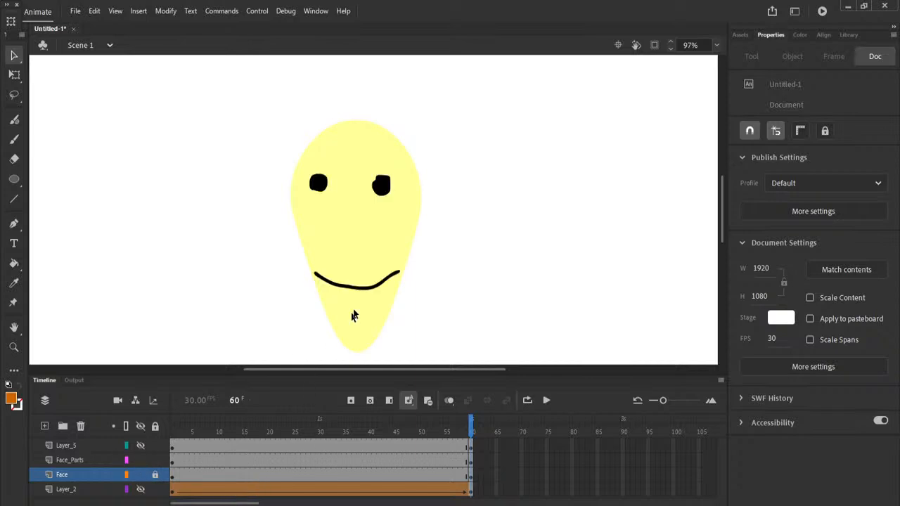
Distort the smile at frame 60 into a thick, jagged grin with raised corners and an uneven lower edge
{"action": "left_click", "coordinate": [362, 289]}
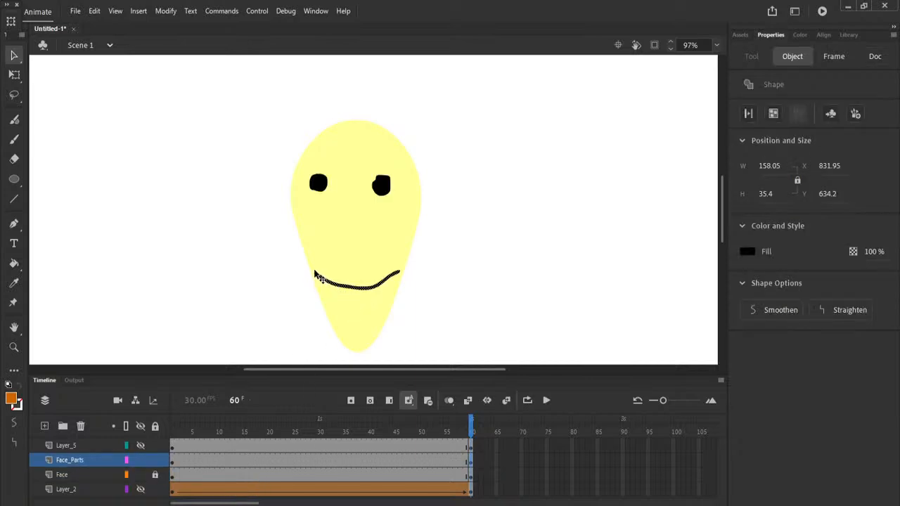
{"action": "left_click", "coordinate": [275, 296]}
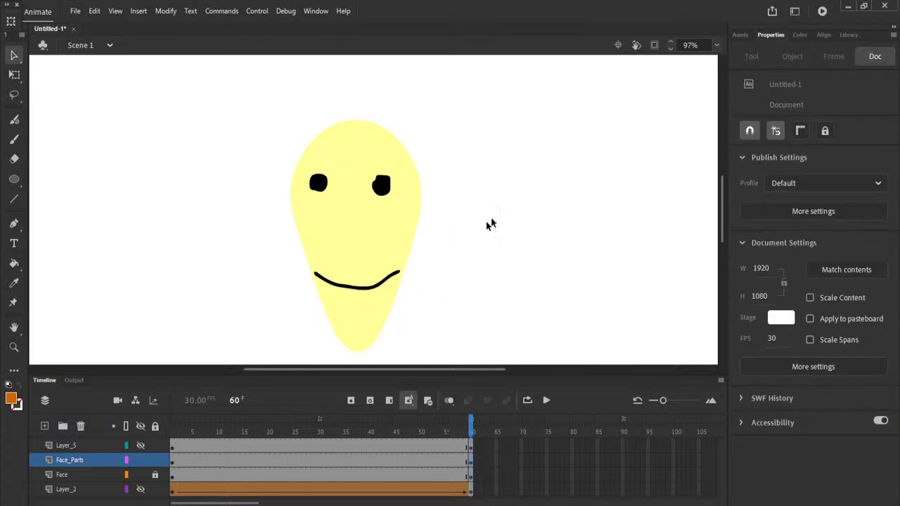
{"action": "mouse_move", "coordinate": [353, 297]}
{"action": "left_mouse_down"}
{"action": "mouse_move", "coordinate": [357, 317]}
{"action": "mouse_move", "coordinate": [317, 277]}
{"action": "mouse_move", "coordinate": [317, 258]}
{"action": "left_mouse_up"}
{"action": "left_click_drag", "start_coordinate": [397, 272], "coordinate": [394, 268]}
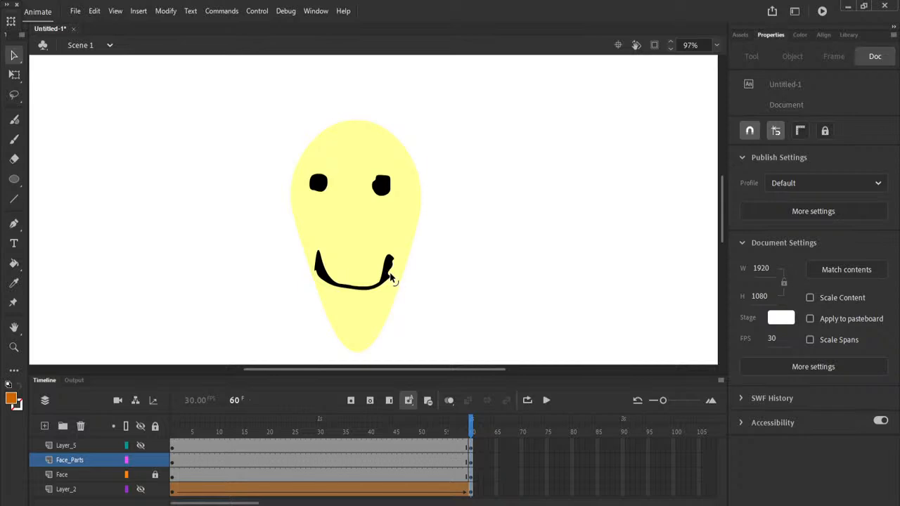
{"action": "mouse_move", "coordinate": [343, 284]}
{"action": "left_mouse_down"}
{"action": "mouse_move", "coordinate": [341, 275]}
{"action": "mouse_move", "coordinate": [378, 271]}
{"action": "mouse_move", "coordinate": [350, 296]}
{"action": "mouse_move", "coordinate": [364, 301]}
{"action": "mouse_move", "coordinate": [331, 297]}
{"action": "left_mouse_up"}
{"action": "left_click_drag", "start_coordinate": [386, 289], "coordinate": [389, 296]}
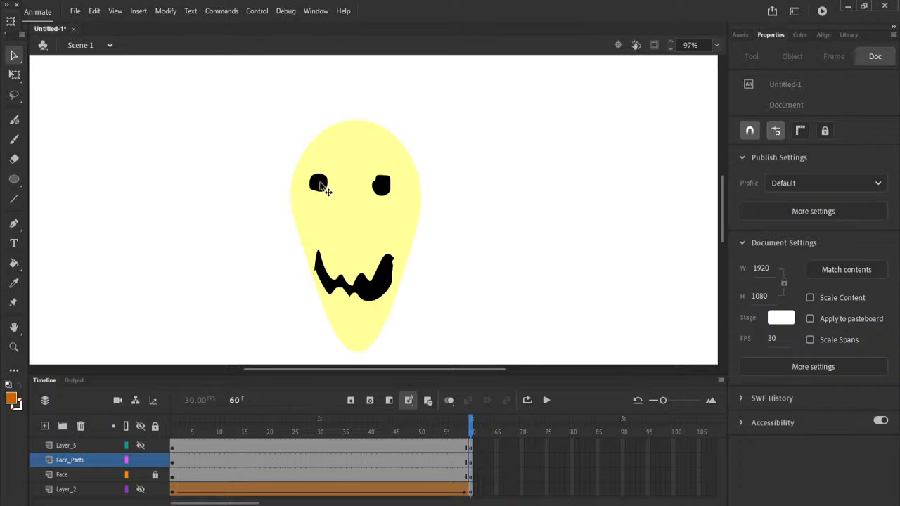
Move both eyes down and inward at frame 60 and pull their lower edges into long dripping points
{"action": "left_click", "coordinate": [320, 184]}
{"action": "left_click_drag", "start_coordinate": [320, 184], "coordinate": [331, 208]}
{"action": "left_click", "coordinate": [391, 193]}
{"action": "left_click_drag", "start_coordinate": [391, 193], "coordinate": [330, 244]}
{"action": "left_click_drag", "start_coordinate": [338, 215], "coordinate": [319, 224]}
{"action": "left_click", "coordinate": [458, 227]}
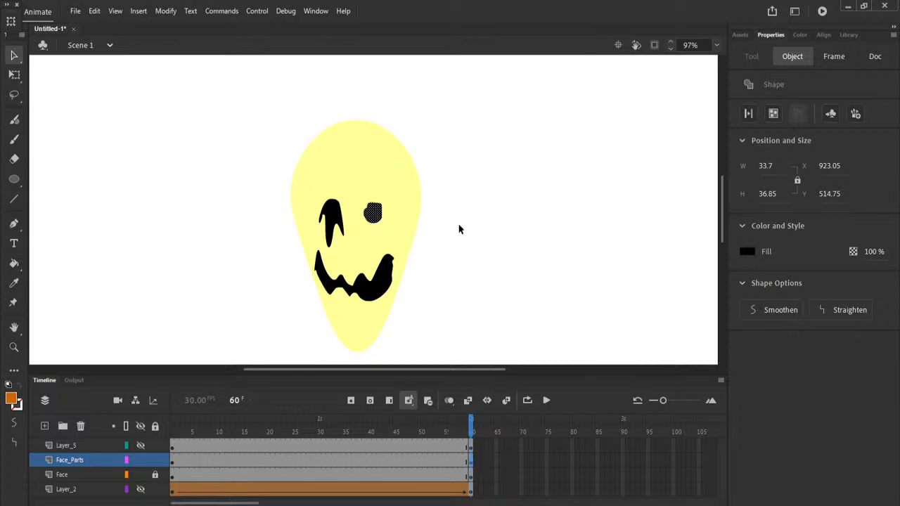
{"action": "mouse_move", "coordinate": [374, 222]}
{"action": "left_mouse_down"}
{"action": "mouse_move", "coordinate": [373, 247]}
{"action": "mouse_move", "coordinate": [366, 235]}
{"action": "mouse_move", "coordinate": [362, 246]}
{"action": "mouse_move", "coordinate": [385, 236]}
{"action": "left_mouse_up"}
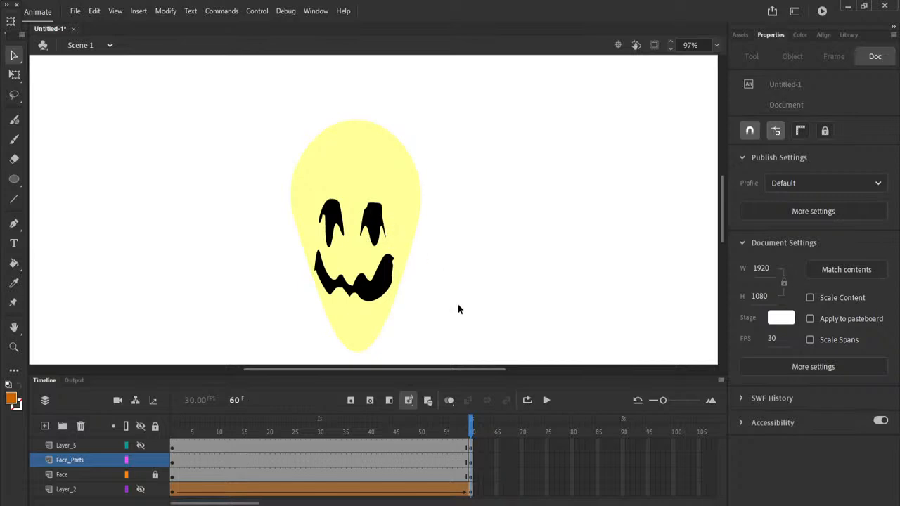
Lock the Face_Parts layer and make the hair layer visible again
{"action": "left_click", "coordinate": [155, 460]}
{"action": "left_click", "coordinate": [140, 446]}
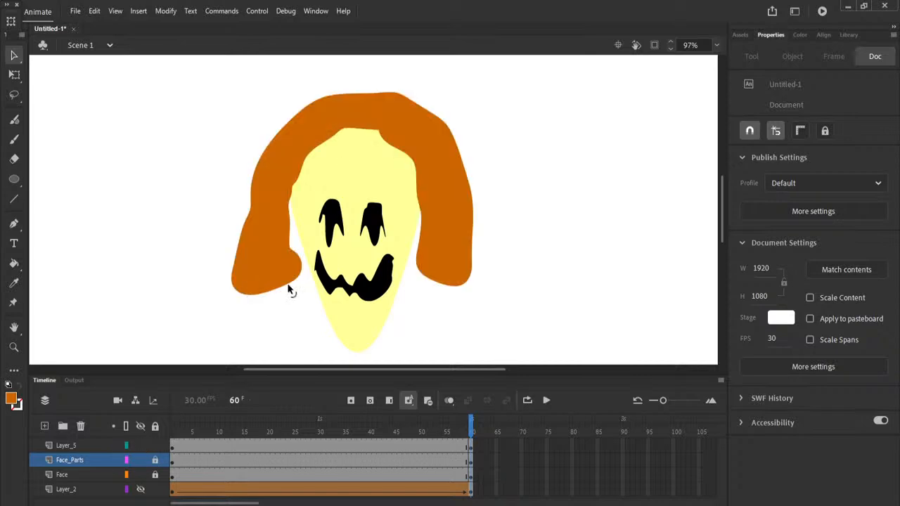
{"action": "left_click_drag", "start_coordinate": [296, 248], "coordinate": [305, 211]}
{"action": "mouse_move", "coordinate": [301, 272]}
{"action": "left_mouse_down"}
{"action": "mouse_move", "coordinate": [320, 287]}
{"action": "mouse_move", "coordinate": [263, 278]}
{"action": "mouse_move", "coordinate": [270, 257]}
{"action": "left_mouse_up"}
{"action": "mouse_move", "coordinate": [252, 299]}
{"action": "left_mouse_down"}
{"action": "mouse_move", "coordinate": [257, 255]}
{"action": "mouse_move", "coordinate": [239, 295]}
{"action": "mouse_move", "coordinate": [246, 255]}
{"action": "mouse_move", "coordinate": [255, 257]}
{"action": "left_mouse_up"}
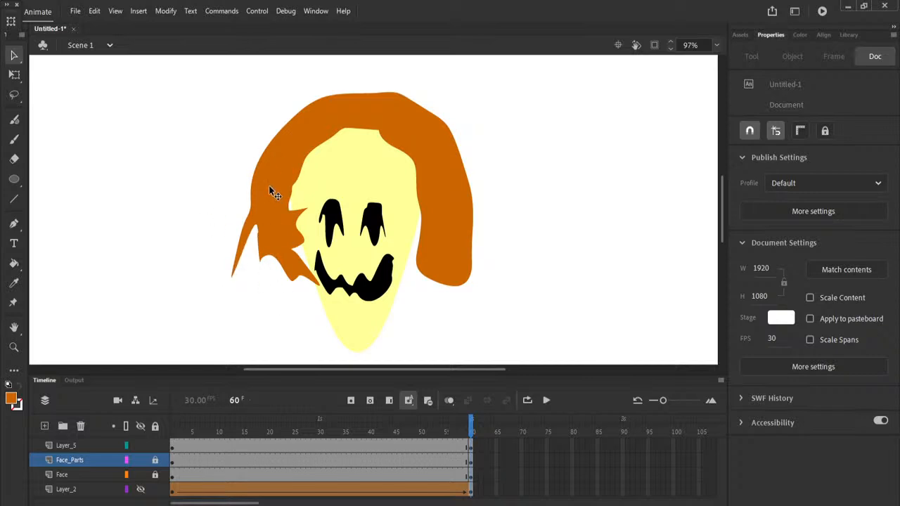
{"action": "key", "text": "ctrl+z"}
{"action": "key", "text": "ctrl+z"}
{"action": "key", "text": "ctrl+z"}
{"action": "key", "text": "ctrl+z"}
{"action": "key", "text": "ctrl+z"}
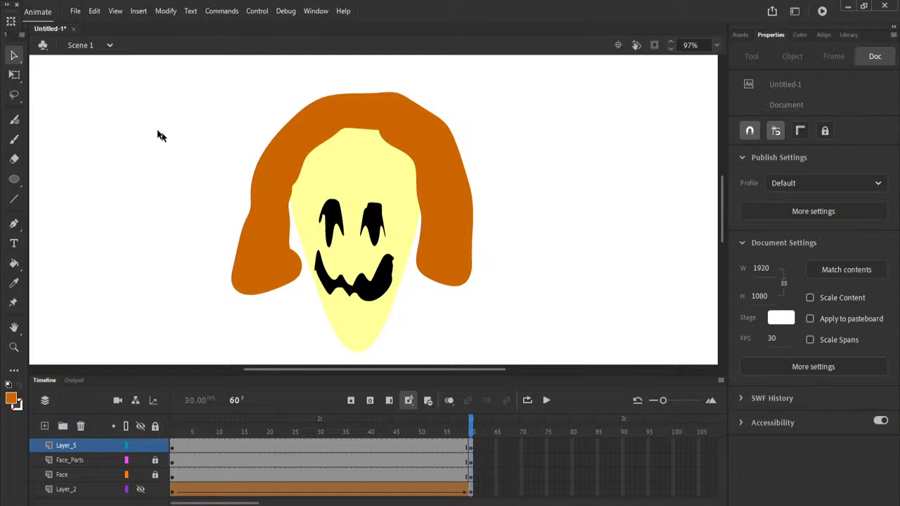
Lasso the long lower sections of hair on both sides of the face at frame 60 and delete them
{"action": "left_click", "coordinate": [14, 94]}
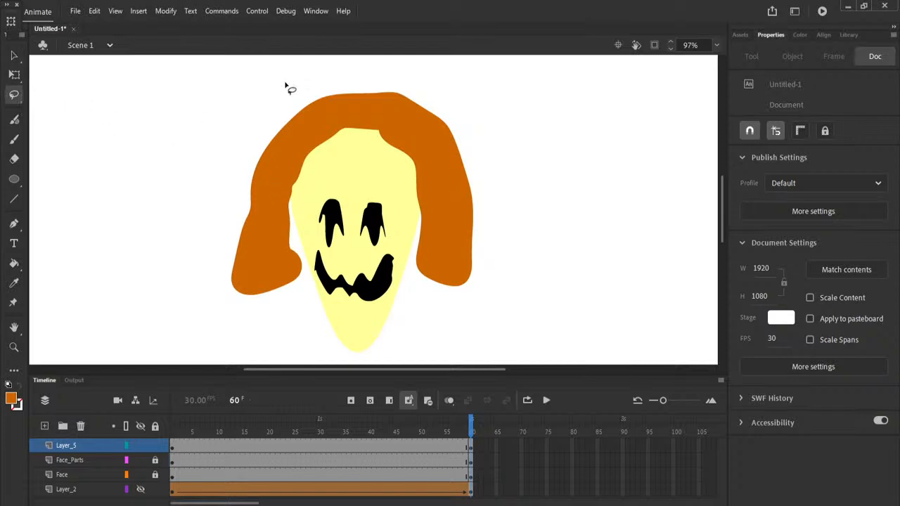
{"action": "mouse_move", "coordinate": [262, 107]}
{"action": "left_mouse_down"}
{"action": "mouse_move", "coordinate": [266, 163]}
{"action": "mouse_move", "coordinate": [309, 257]}
{"action": "mouse_move", "coordinate": [234, 331]}
{"action": "mouse_move", "coordinate": [226, 111]}
{"action": "mouse_move", "coordinate": [258, 125]}
{"action": "mouse_move", "coordinate": [263, 109]}
{"action": "left_mouse_up"}
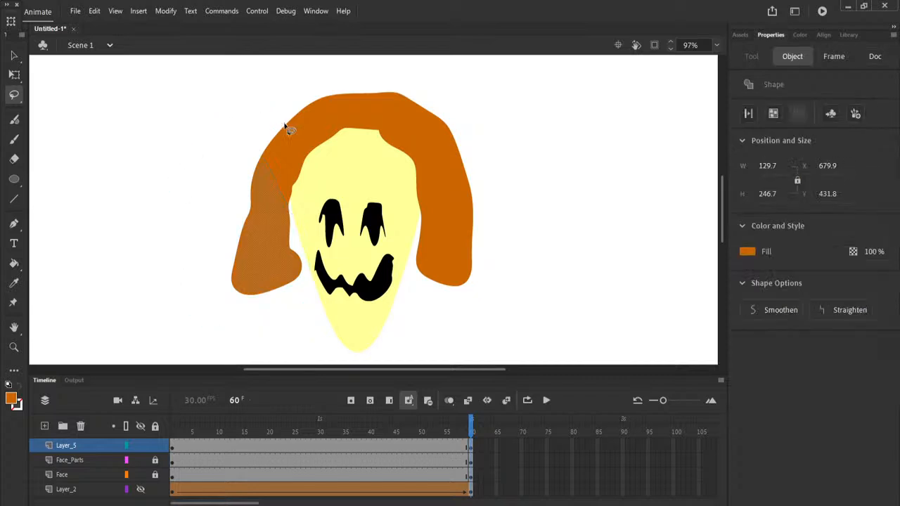
{"action": "key", "text": "Delete"}
{"action": "mouse_move", "coordinate": [476, 118]}
{"action": "left_mouse_down"}
{"action": "mouse_move", "coordinate": [417, 235]}
{"action": "mouse_move", "coordinate": [426, 303]}
{"action": "mouse_move", "coordinate": [516, 212]}
{"action": "mouse_move", "coordinate": [476, 120]}
{"action": "left_mouse_up"}
{"action": "key", "text": "Delete"}
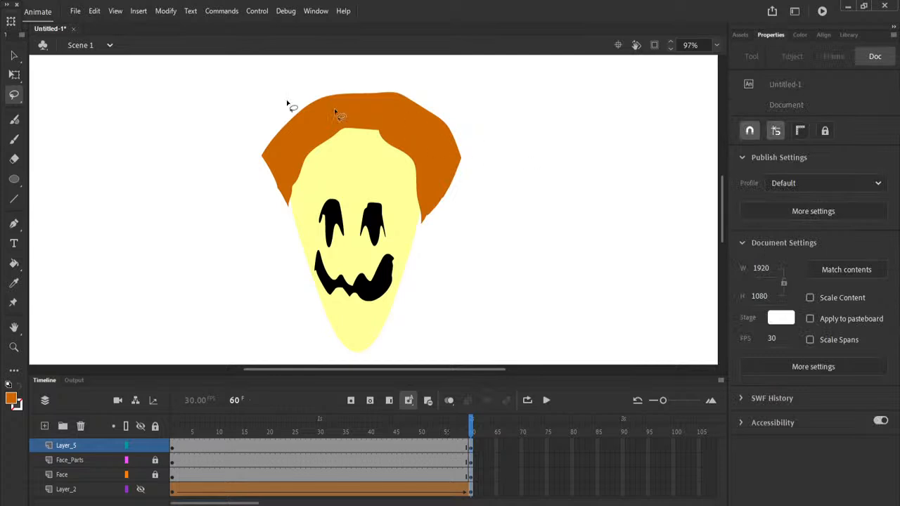
Pull the outer edge of the remaining hair at frame 60 outward into pointed spikes across the top and both sides
{"action": "left_click", "coordinate": [14, 55]}
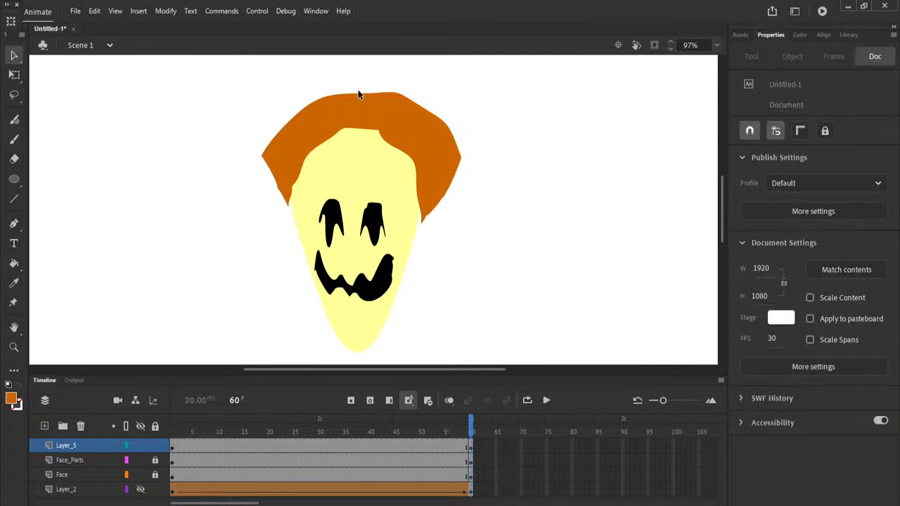
{"action": "left_click_drag", "start_coordinate": [349, 66], "coordinate": [319, 61]}
{"action": "left_click_drag", "start_coordinate": [312, 105], "coordinate": [289, 92]}
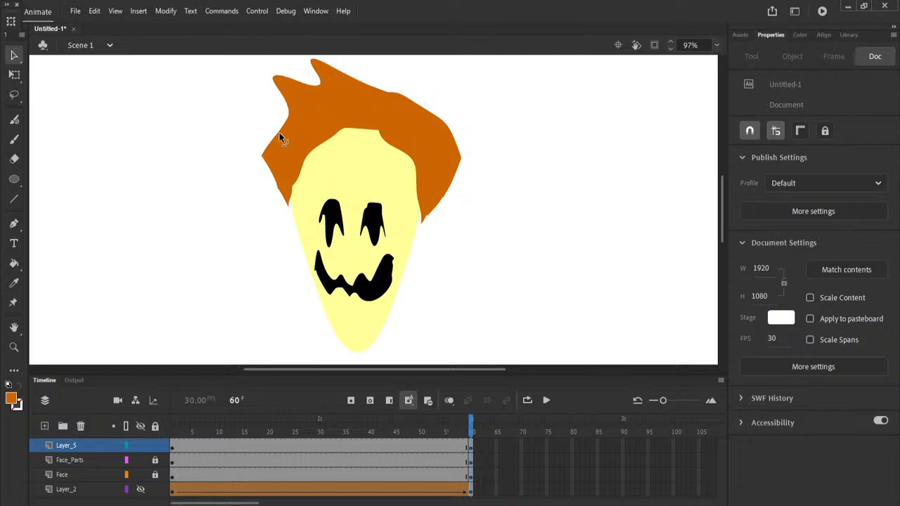
{"action": "left_click_drag", "start_coordinate": [279, 132], "coordinate": [232, 120]}
{"action": "left_click_drag", "start_coordinate": [412, 101], "coordinate": [376, 71]}
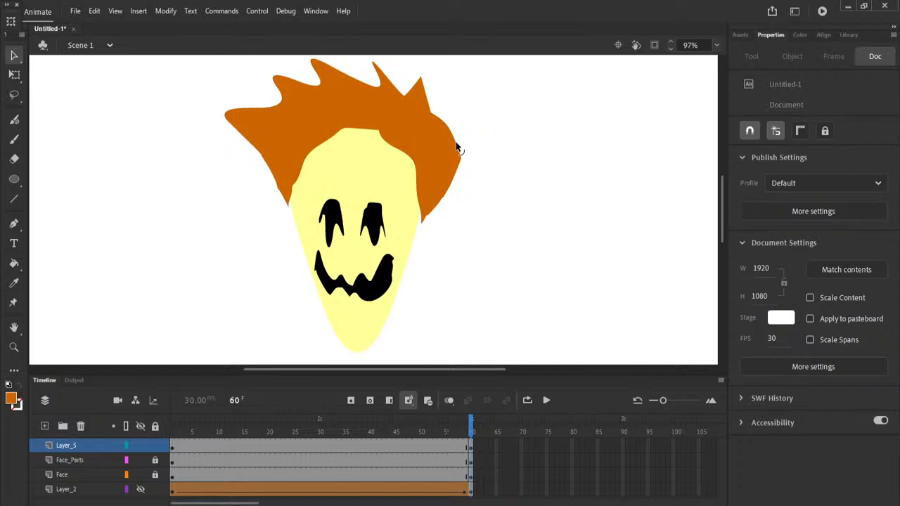
{"action": "left_click_drag", "start_coordinate": [457, 146], "coordinate": [485, 121]}
Unlock the Face_Parts and Face layers and create shape tweens across the hair, Face_Parts and Face layers
{"action": "left_click", "coordinate": [155, 460]}
{"action": "left_click", "coordinate": [237, 448]}
{"action": "left_click", "coordinate": [239, 475]}
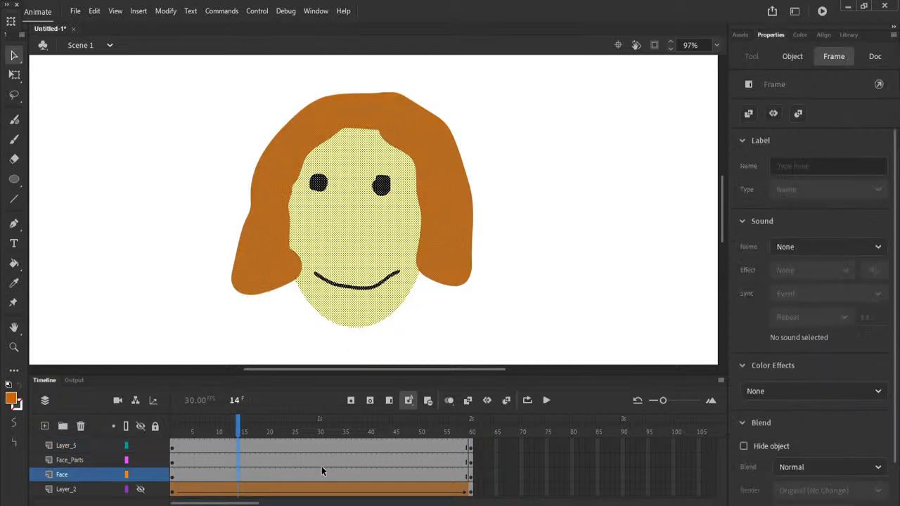
{"action": "left_click", "coordinate": [798, 113]}
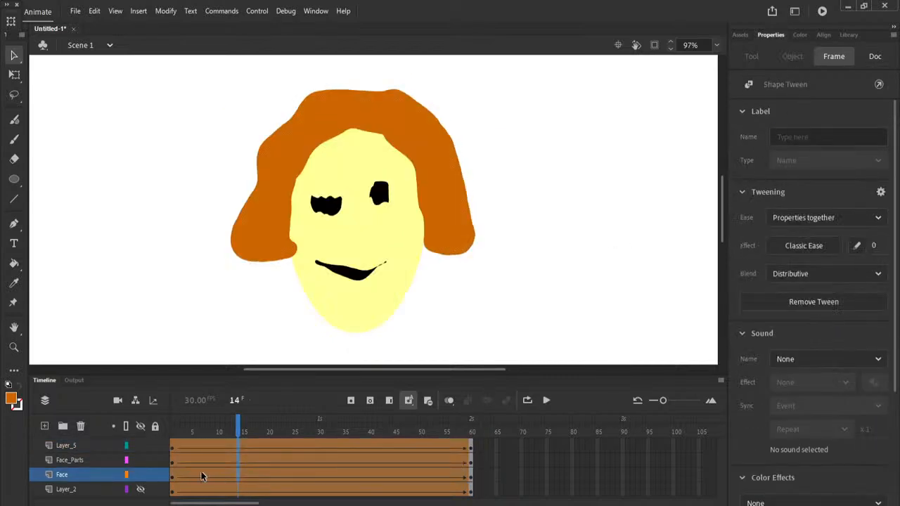
Play the face morph from frame 1 to check the animation, and return to the first frame
{"action": "left_click", "coordinate": [175, 448]}
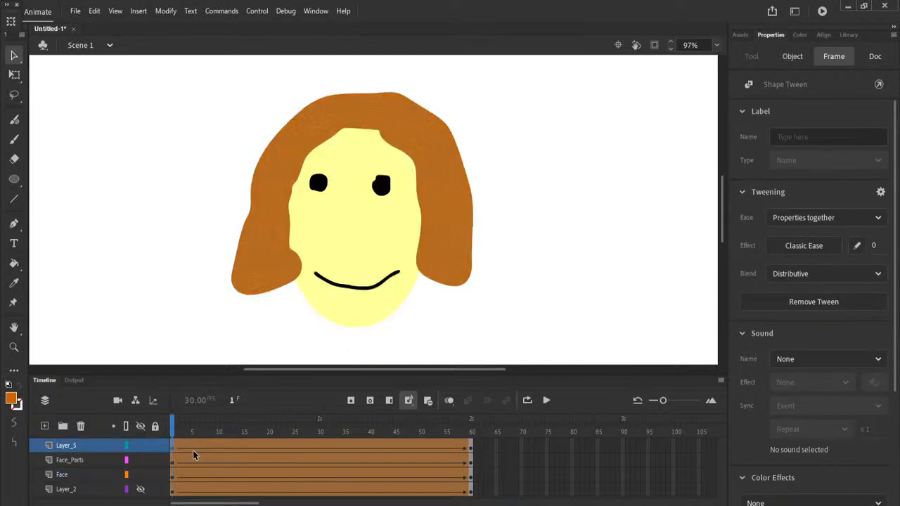
{"action": "left_click", "coordinate": [546, 400]}
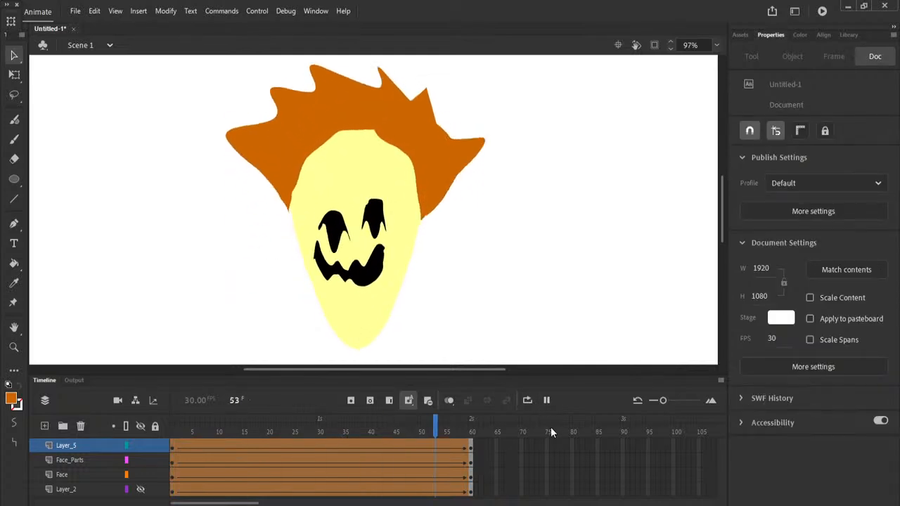
{"action": "left_click", "coordinate": [546, 401]}
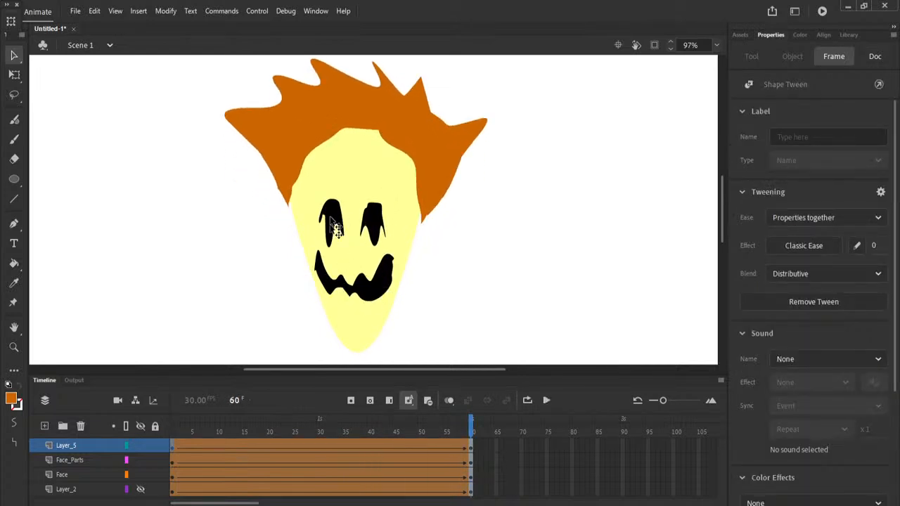
{"action": "left_click", "coordinate": [175, 450]}
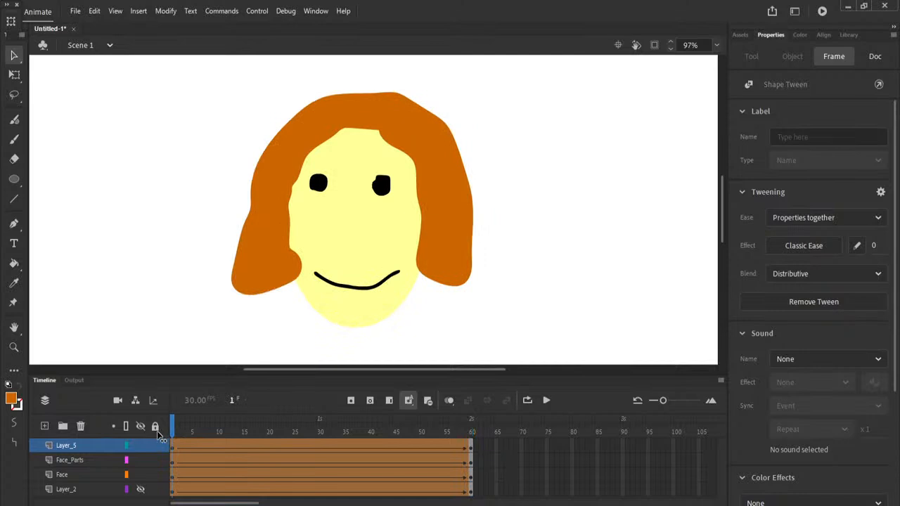
Add a shape hint to the Face_Parts tween on the mouth's left corner at frame 1 and match it at frame 60
{"action": "left_click", "coordinate": [429, 323]}
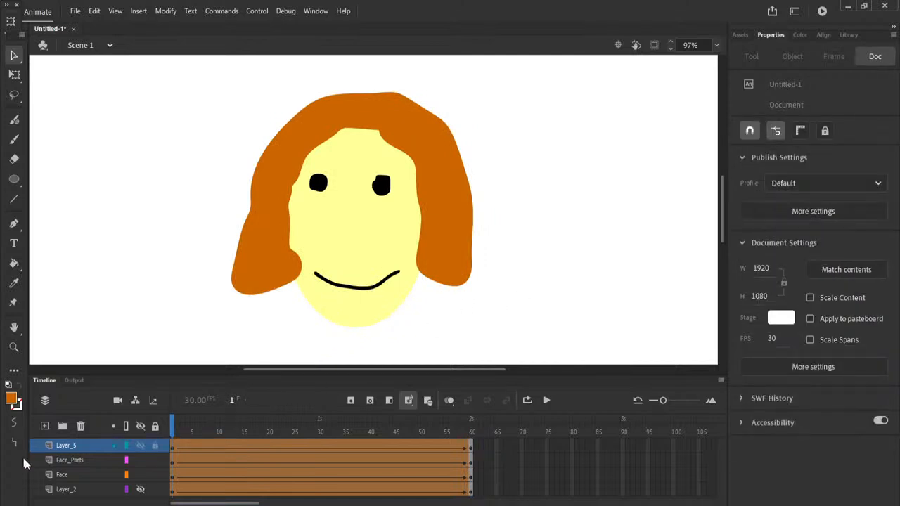
{"action": "left_click", "coordinate": [90, 459]}
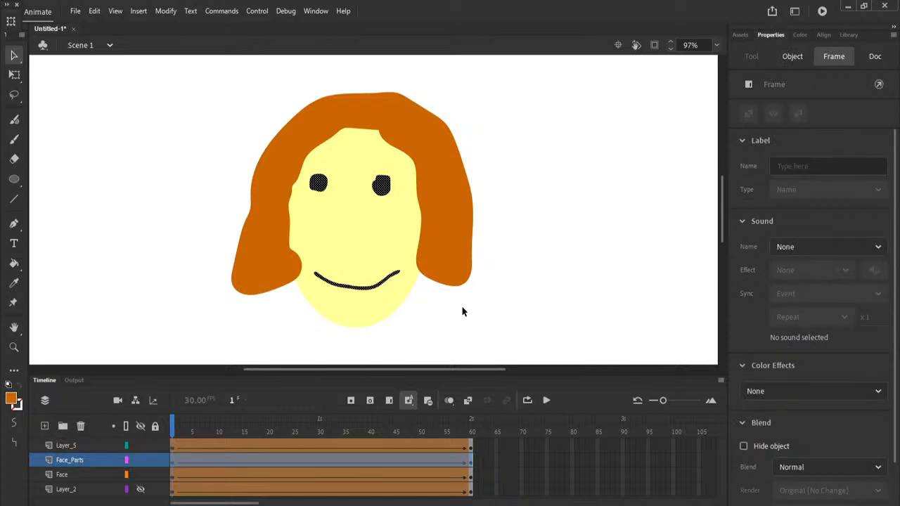
{"action": "key", "text": "ctrl+shift+h"}
{"action": "left_click_drag", "start_coordinate": [355, 238], "coordinate": [314, 272]}
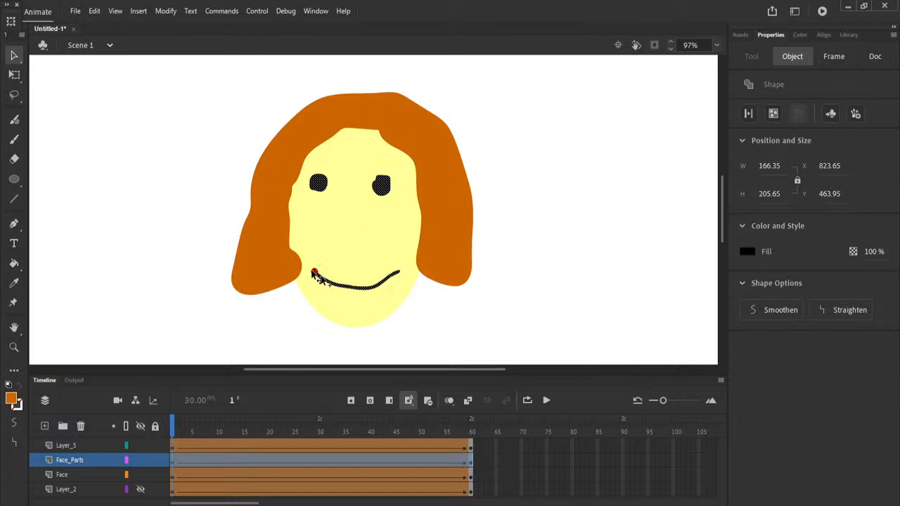
{"action": "left_click", "coordinate": [469, 462]}
{"action": "left_click", "coordinate": [443, 322]}
{"action": "left_click_drag", "start_coordinate": [354, 251], "coordinate": [320, 255]}
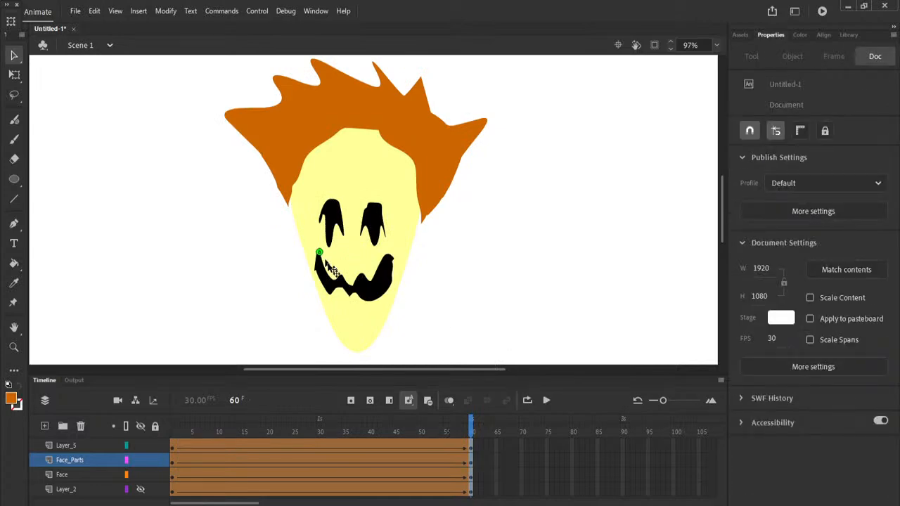
Add a second shape hint on the mouth's right corner at frame 1 and place its match on the same corner at frame 60
{"action": "left_click", "coordinate": [175, 464]}
{"action": "key", "text": "ctrl+shift+h"}
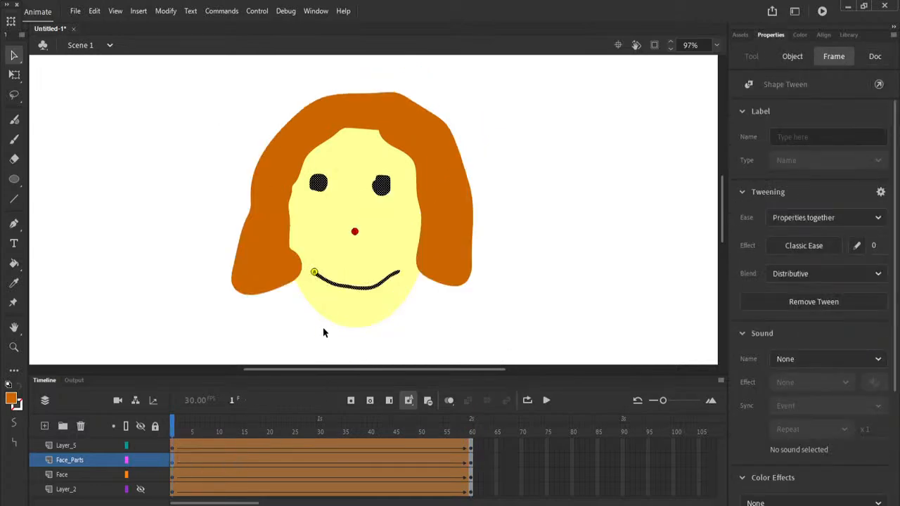
{"action": "left_click_drag", "start_coordinate": [355, 233], "coordinate": [400, 271]}
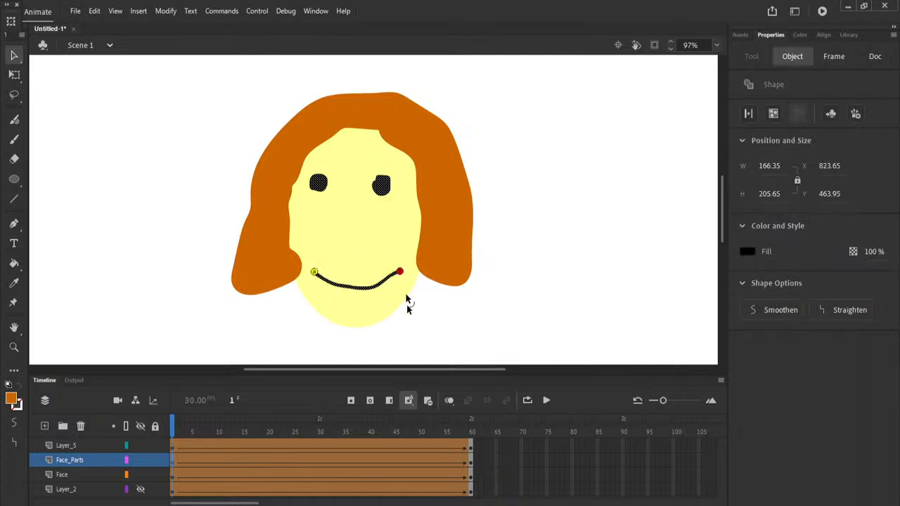
{"action": "left_click", "coordinate": [471, 463]}
{"action": "left_click_drag", "start_coordinate": [355, 251], "coordinate": [394, 259]}
Play the face morph from frame 1 to check the mouth's transition, and fit the whole stage in the window
{"action": "left_click_drag", "start_coordinate": [482, 432], "coordinate": [157, 431]}
{"action": "left_click", "coordinate": [547, 400]}
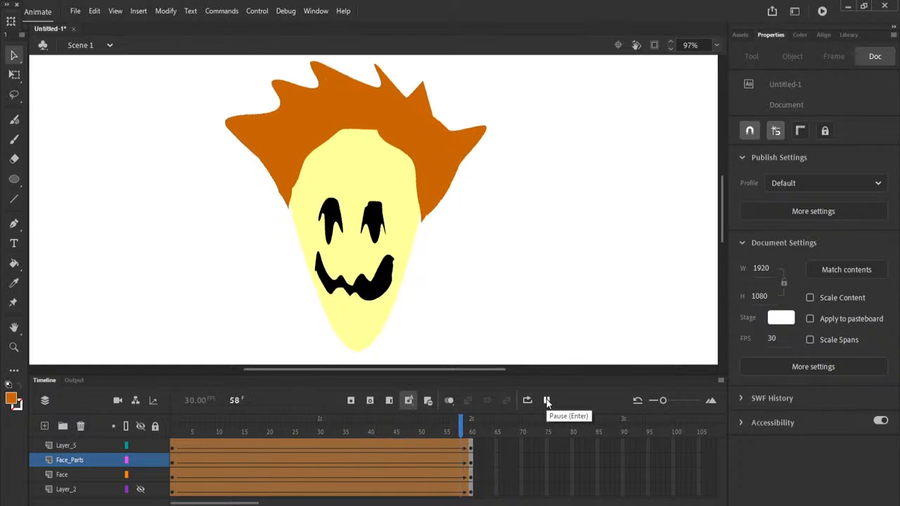
{"action": "left_click", "coordinate": [546, 400]}
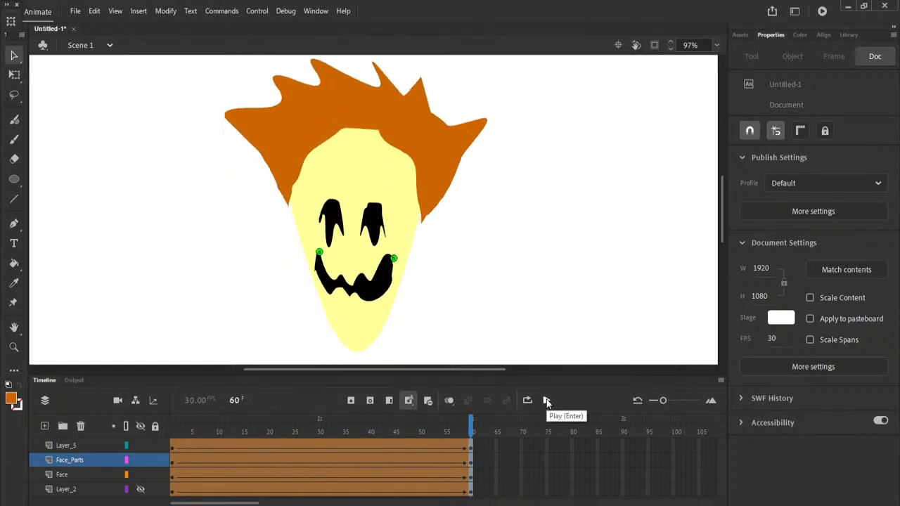
{"action": "left_click", "coordinate": [546, 400]}
{"action": "left_click", "coordinate": [716, 45]}
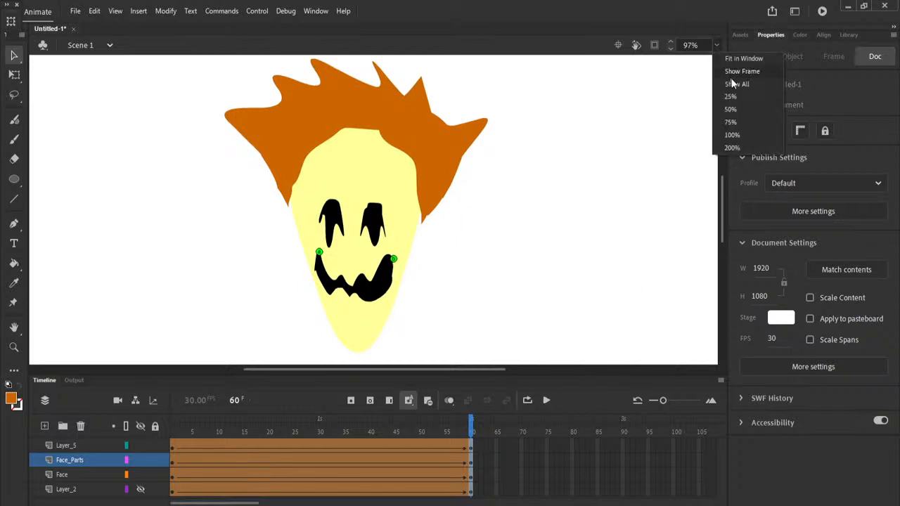
{"action": "left_click", "coordinate": [732, 134]}
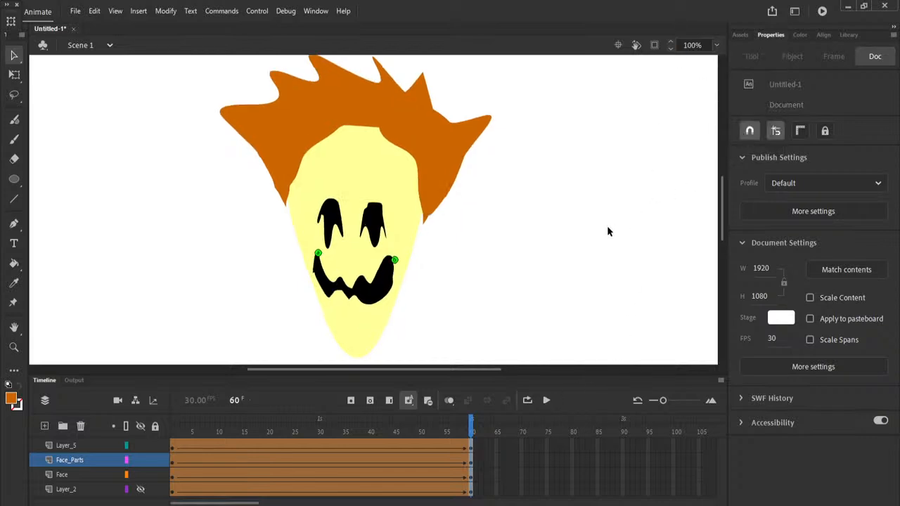
{"action": "left_click", "coordinate": [716, 45]}
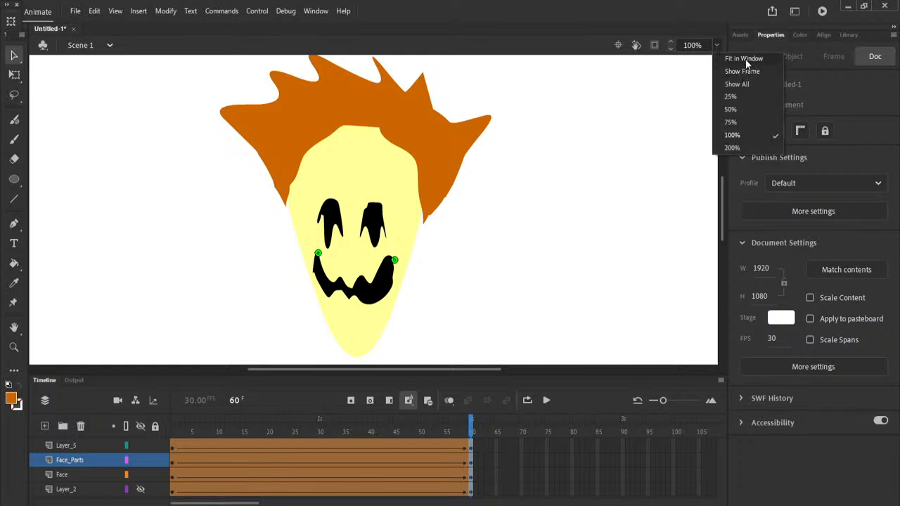
{"action": "left_click", "coordinate": [745, 60]}
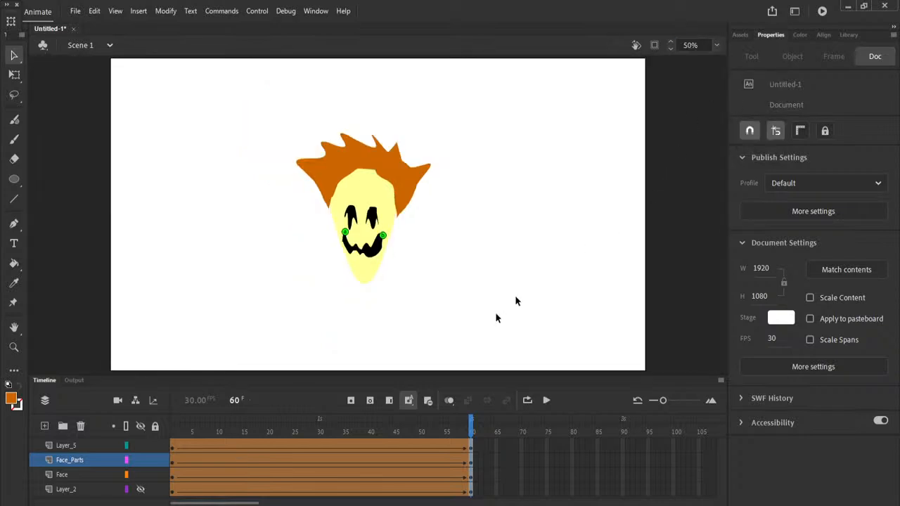
{"action": "mouse_move", "coordinate": [474, 375]}
{"action": "left_mouse_down"}
{"action": "mouse_move", "coordinate": [474, 342]}
{"action": "mouse_move", "coordinate": [480, 373]}
{"action": "left_mouse_up"}
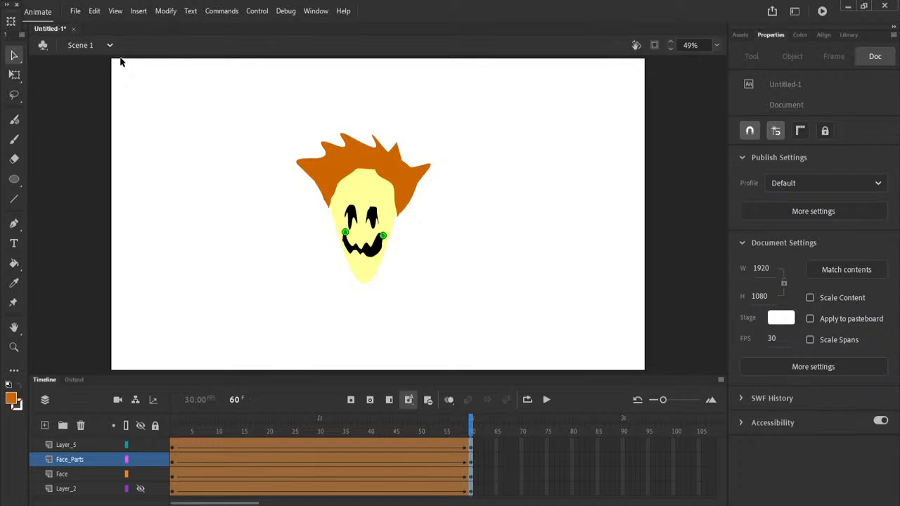
Start a video/media export of the entire movie and set its output destination to the Desktop folder
{"action": "left_click", "coordinate": [75, 11]}
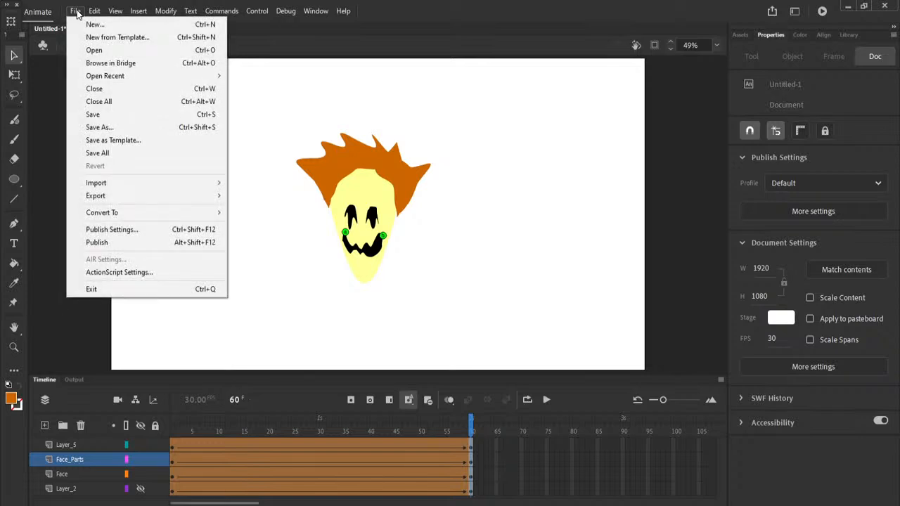
{"action": "mouse_move", "coordinate": [166, 213]}
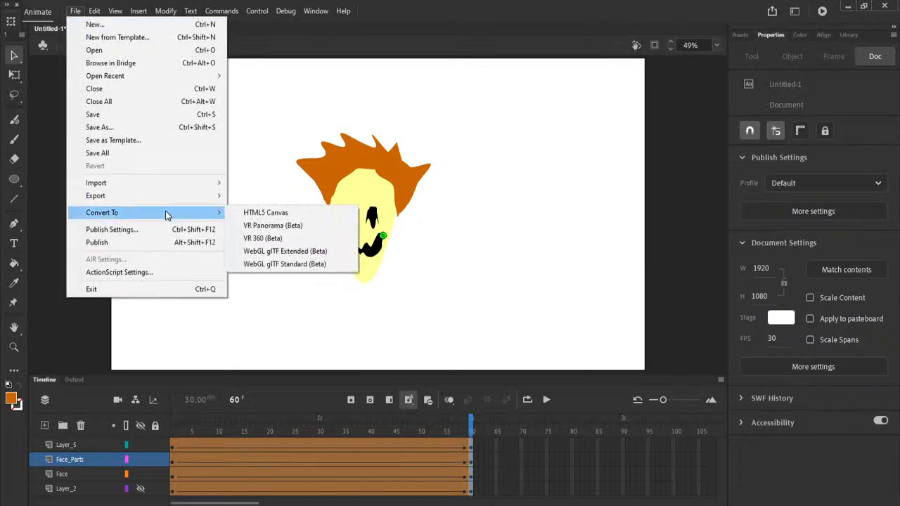
{"action": "mouse_move", "coordinate": [156, 194]}
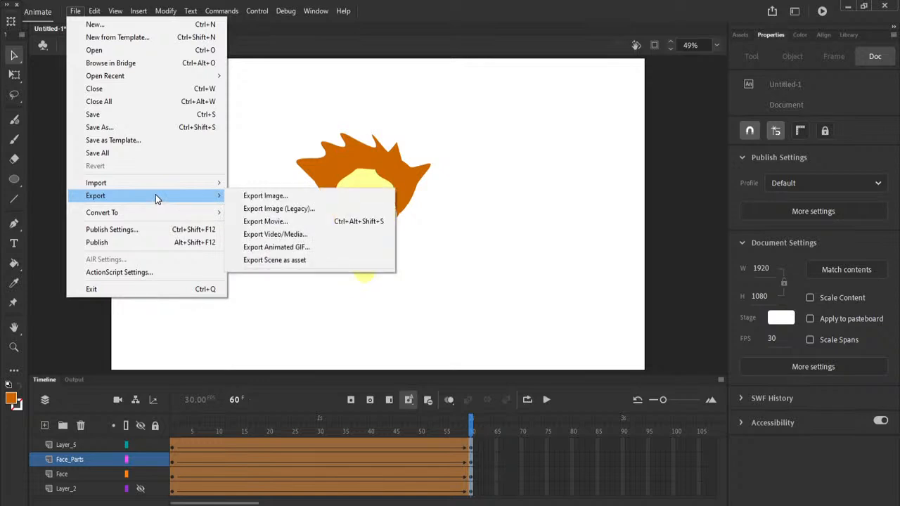
{"action": "left_click", "coordinate": [274, 236]}
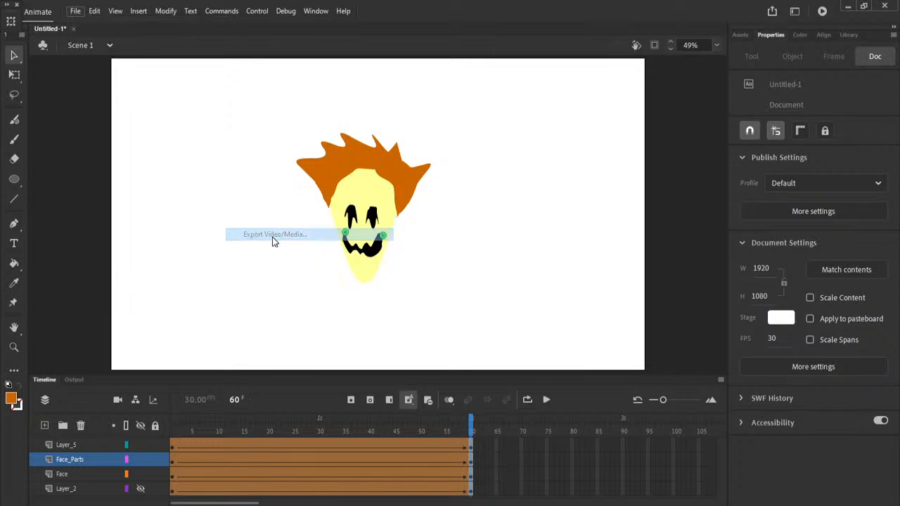
{"action": "left_click_drag", "start_coordinate": [453, 98], "coordinate": [361, 77]}
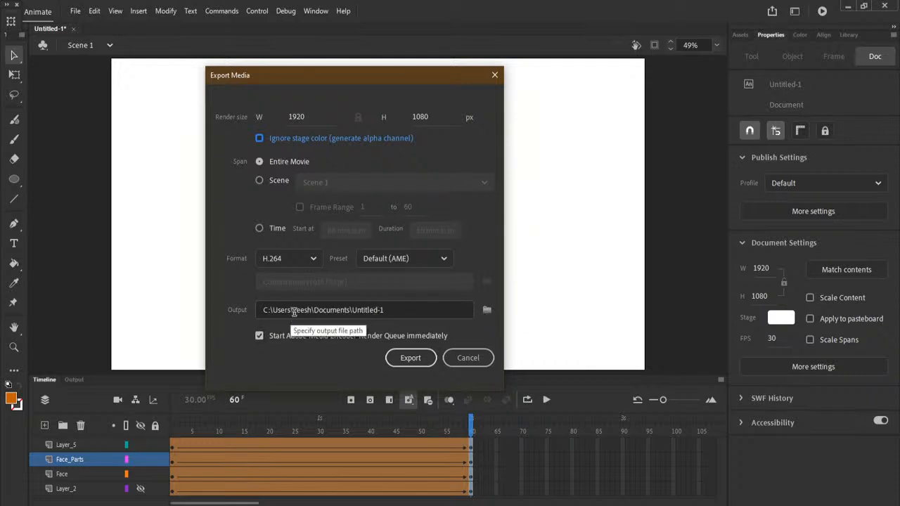
{"action": "left_click", "coordinate": [486, 310]}
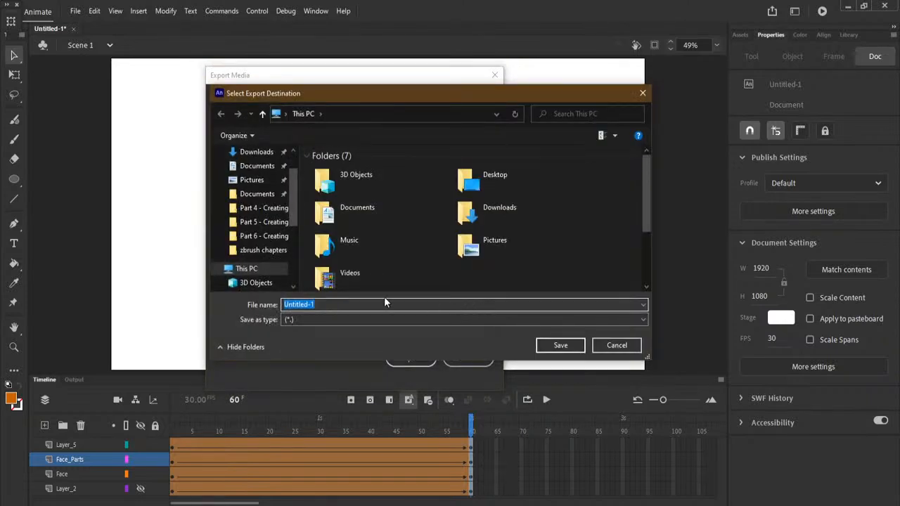
{"action": "scroll", "coordinate": [294, 193], "scroll_direction": "up", "scroll_amount": 2}
{"action": "left_click", "coordinate": [251, 175]}
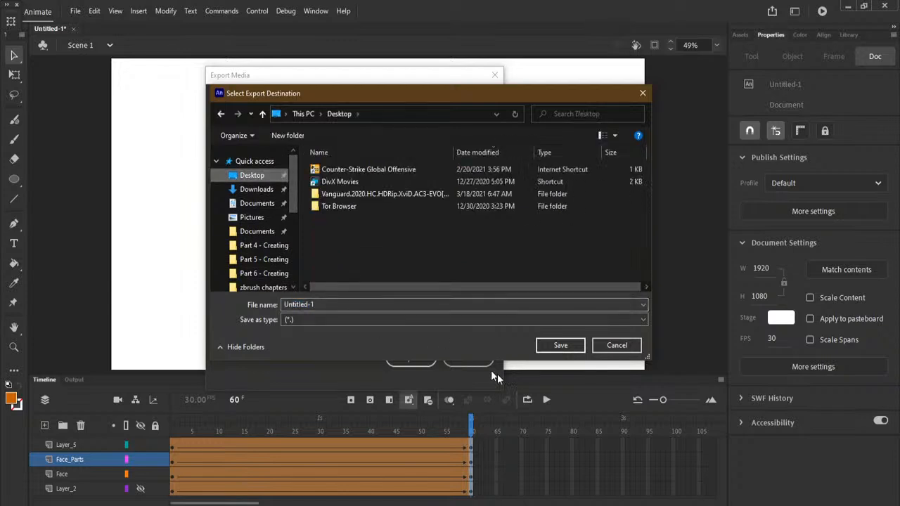
{"action": "left_click", "coordinate": [560, 346]}
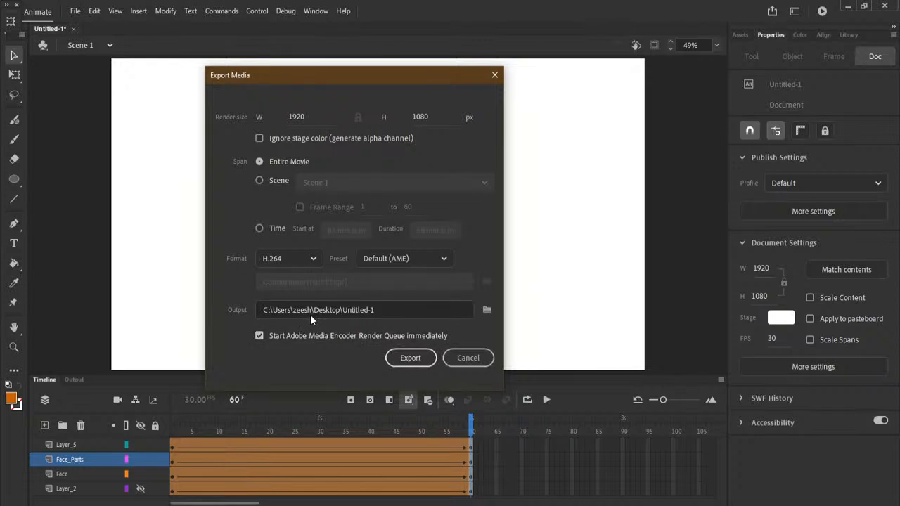
Rename the export's output file as test
{"action": "left_click", "coordinate": [373, 309]}
{"action": "left_click_drag", "start_coordinate": [373, 309], "coordinate": [346, 309]}
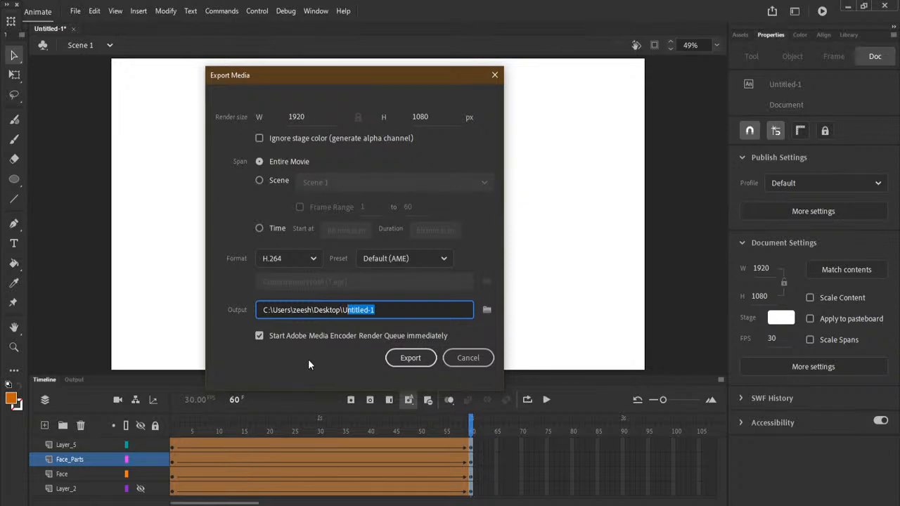
{"action": "key", "text": "BackSpace"}
{"action": "key", "text": "BackSpace"}
{"action": "type", "text": "text"}
{"action": "key", "text": "BackSpace"}
{"action": "key", "text": "BackSpace"}
{"action": "type", "text": "st"}
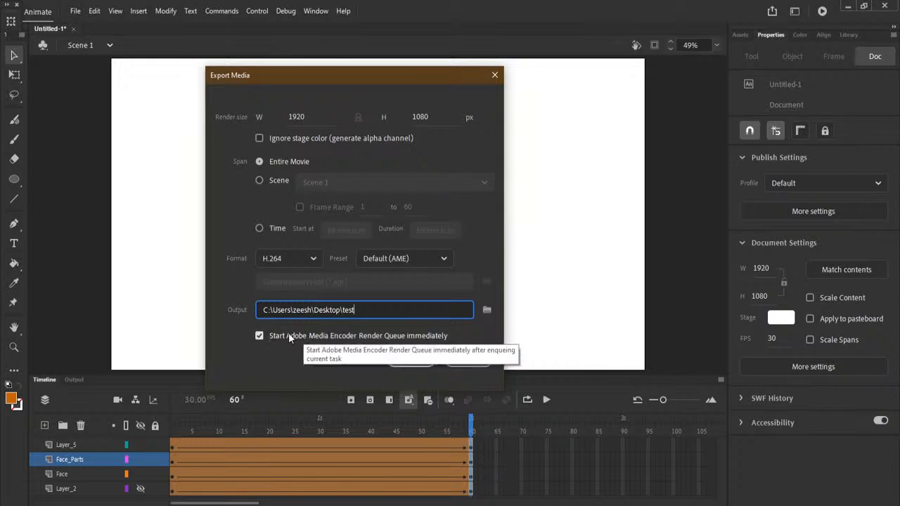
Choose H.264 as the format and export the movie through Adobe Media Encoder
{"action": "left_click", "coordinate": [292, 260]}
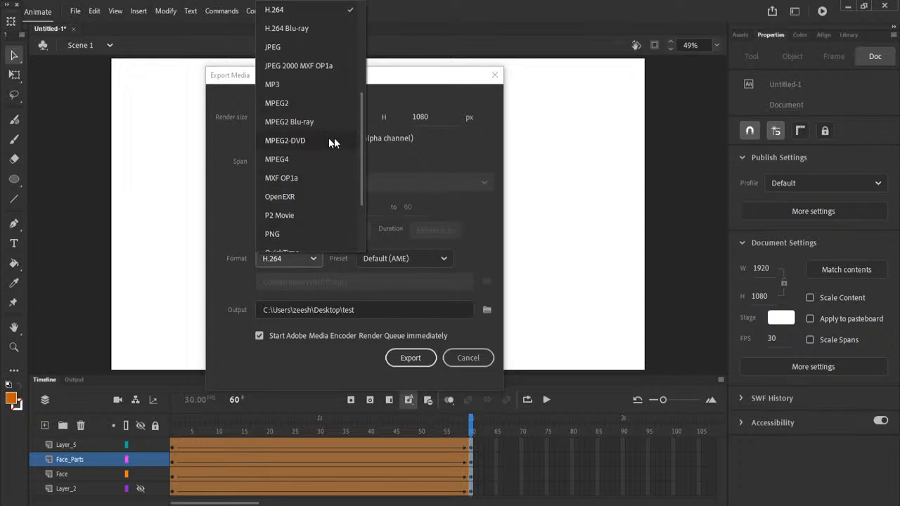
{"action": "left_click_drag", "start_coordinate": [359, 143], "coordinate": [360, 72]}
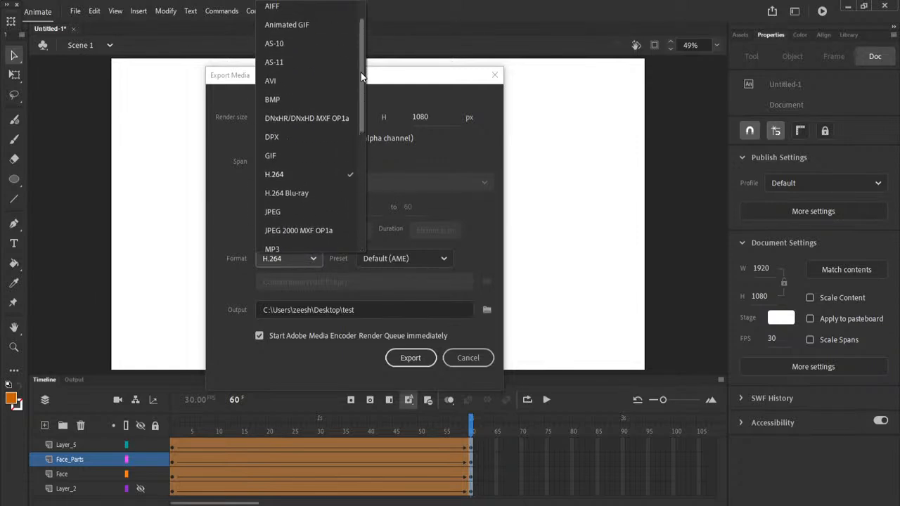
{"action": "left_click", "coordinate": [283, 179]}
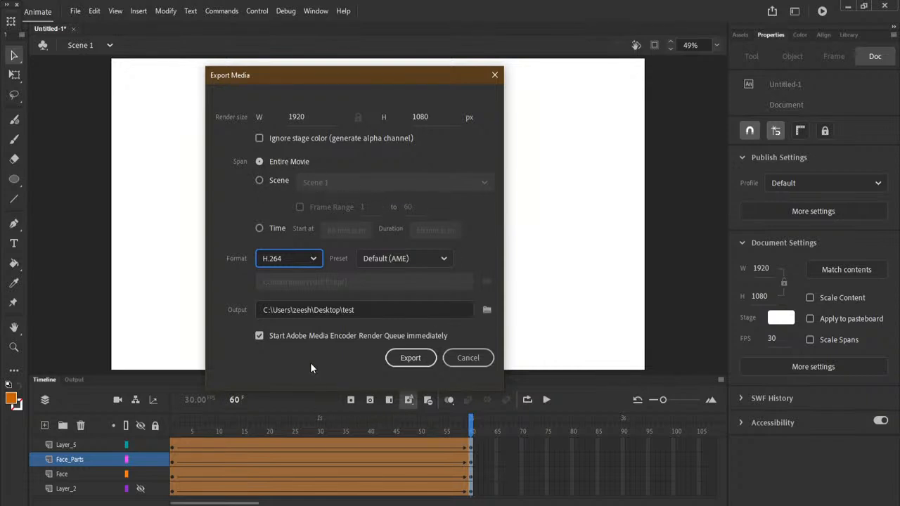
{"action": "left_click", "coordinate": [410, 358]}
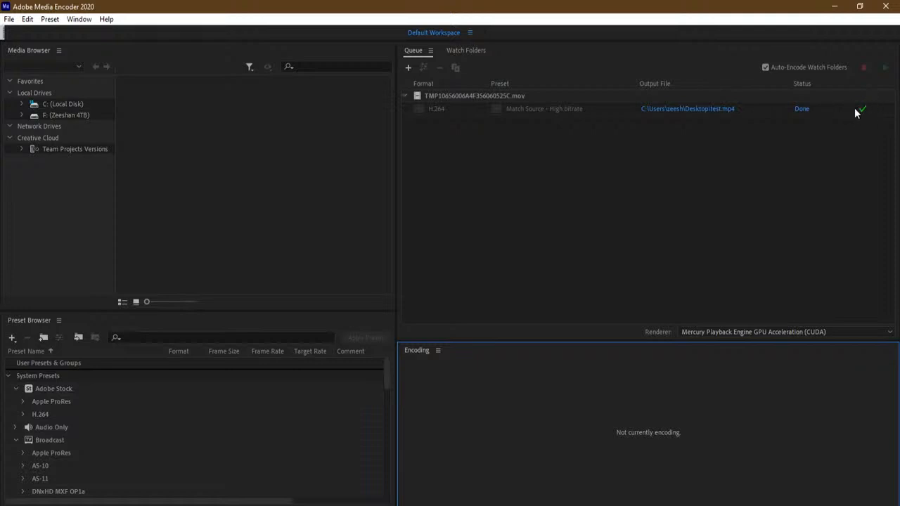
Open the finished encode's output folder from Adobe Media Encoder and play test.mp4
{"action": "left_click", "coordinate": [698, 113]}
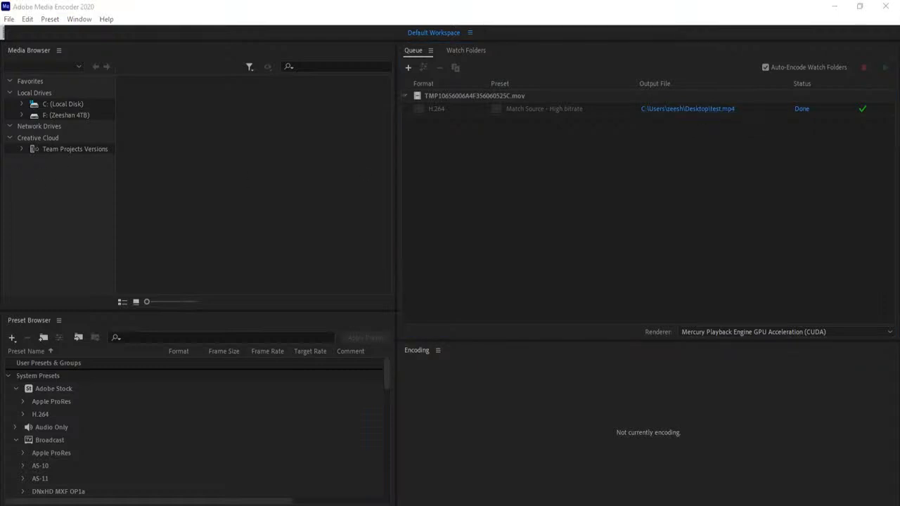
{"action": "left_click_drag", "start_coordinate": [287, 94], "coordinate": [445, 54]}
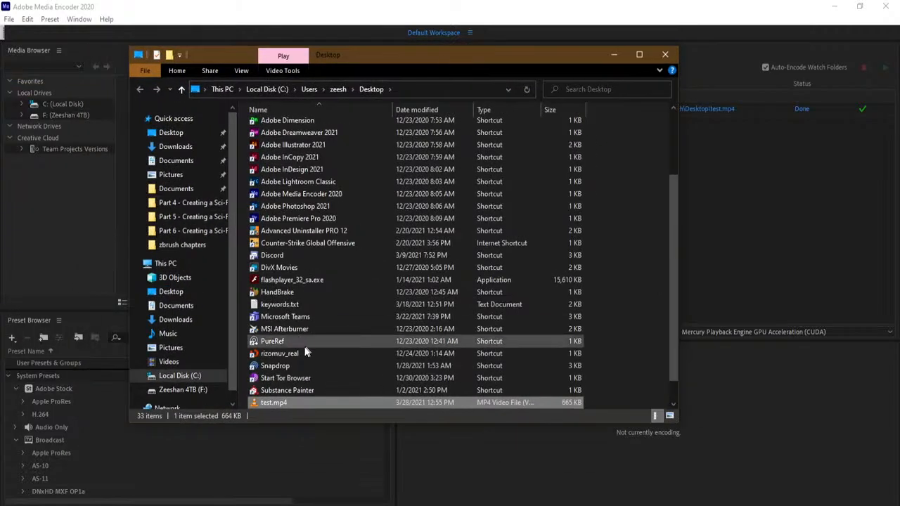
{"action": "double_click", "coordinate": [281, 402]}
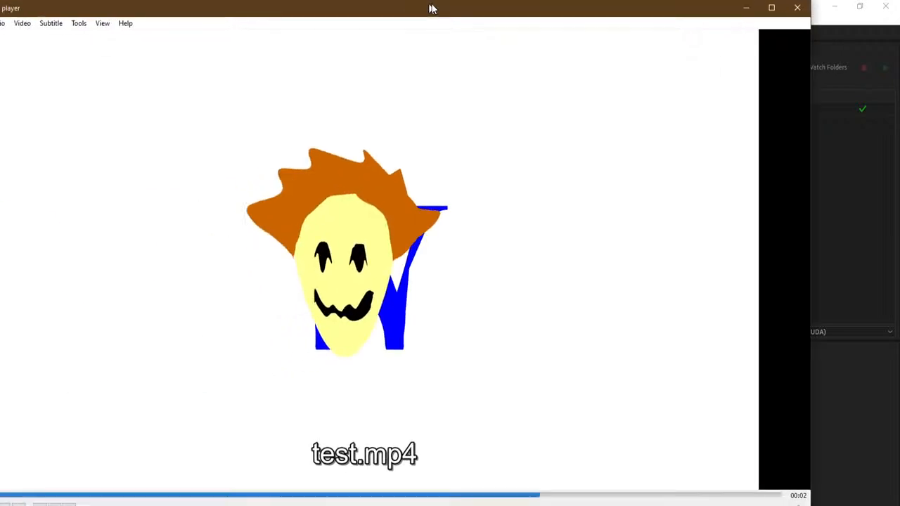
Replay test.mp4 in a maximized VLC window, pausing partway to check the export, and return to Animate
{"action": "left_click_drag", "start_coordinate": [431, 9], "coordinate": [484, 10]}
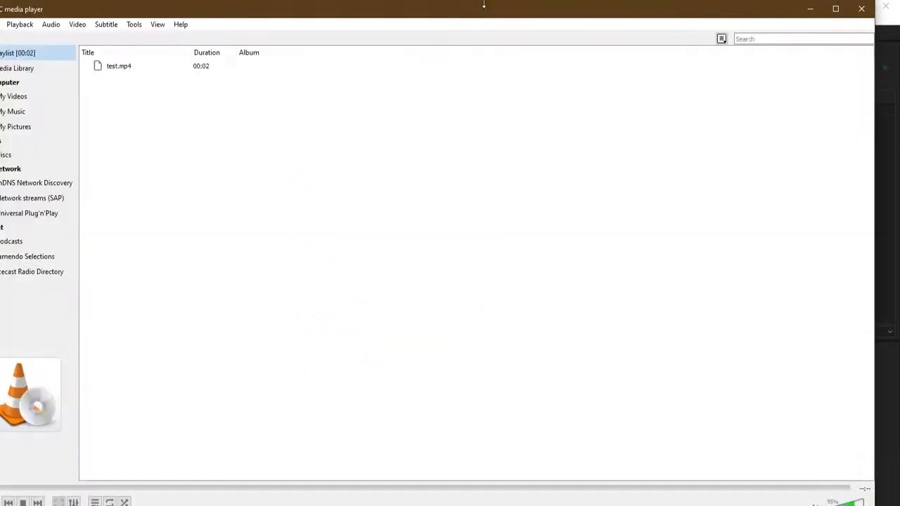
{"action": "double_click", "coordinate": [298, 13]}
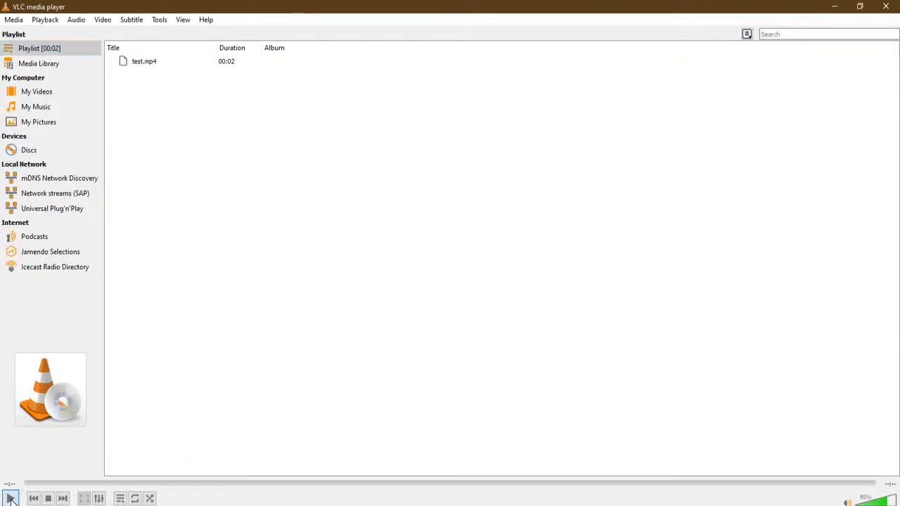
{"action": "left_click", "coordinate": [10, 498]}
{"action": "left_click", "coordinate": [10, 498]}
{"action": "key", "text": "space"}
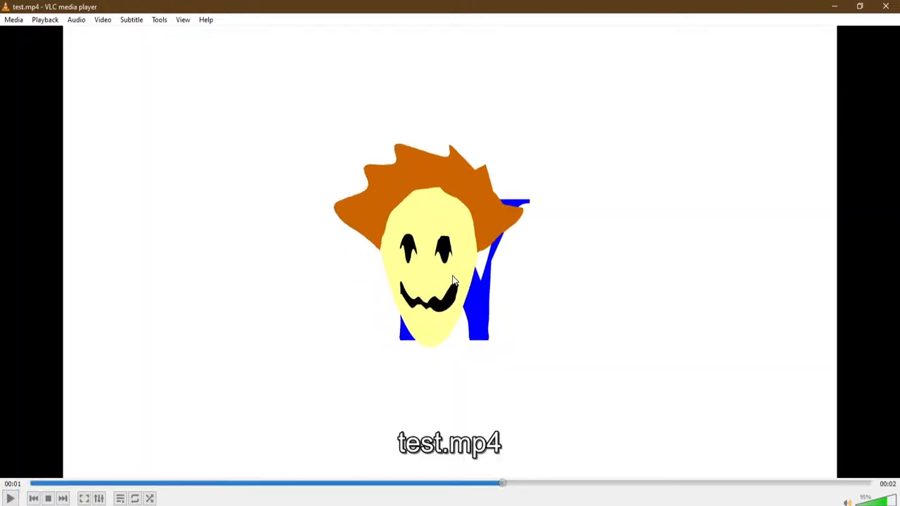
{"action": "left_click", "coordinate": [12, 499]}
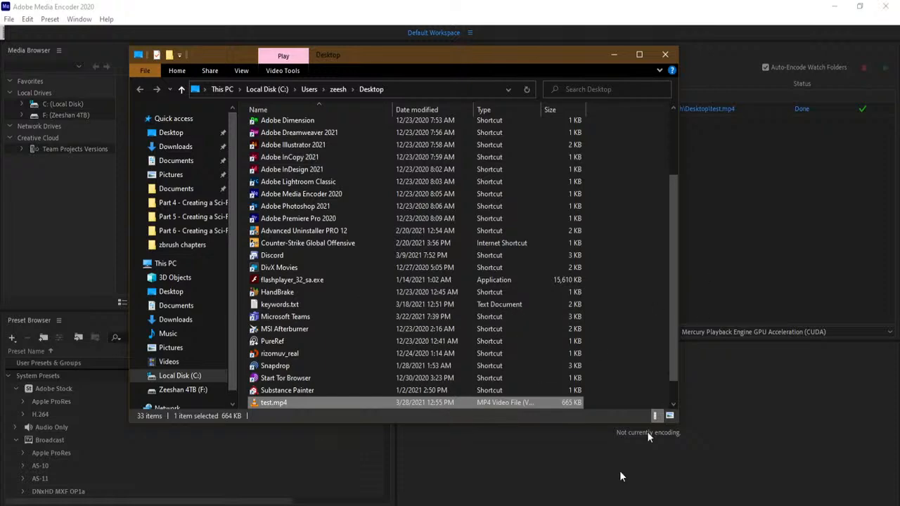
{"action": "left_click", "coordinate": [886, 10]}
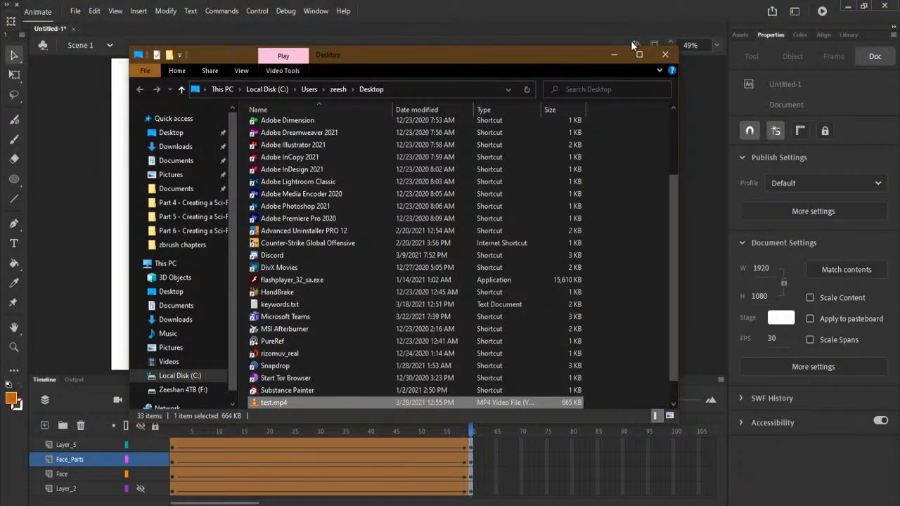
Close the output folder and the export notice, and return the playhead to frame 1
{"action": "left_click", "coordinate": [665, 54]}
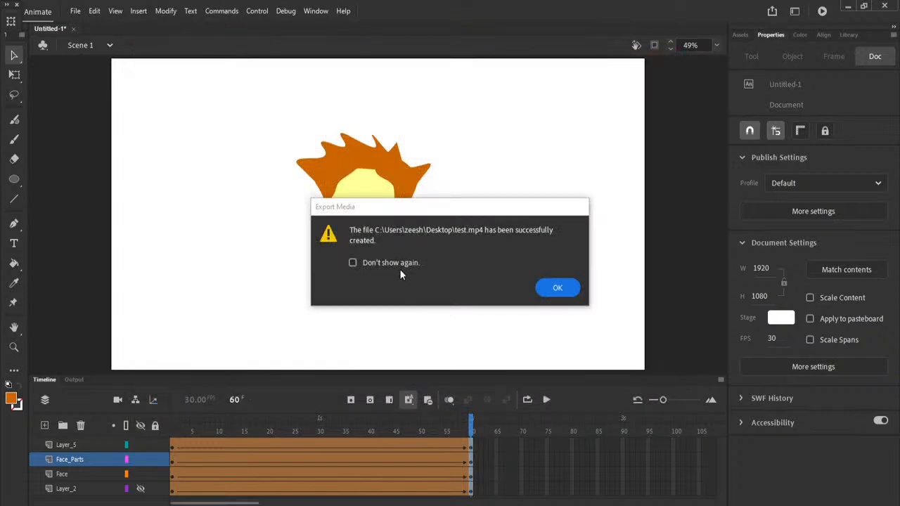
{"action": "left_click", "coordinate": [553, 288]}
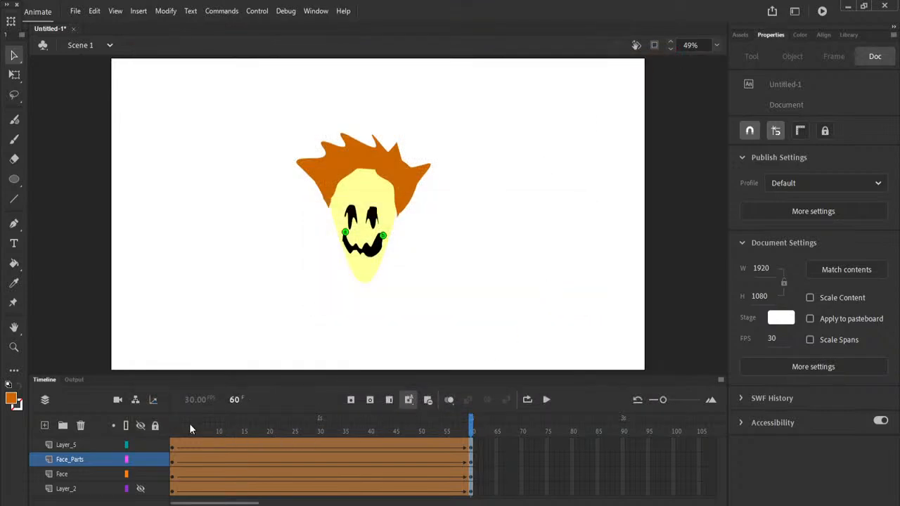
{"action": "left_click_drag", "start_coordinate": [189, 423], "coordinate": [161, 426]}
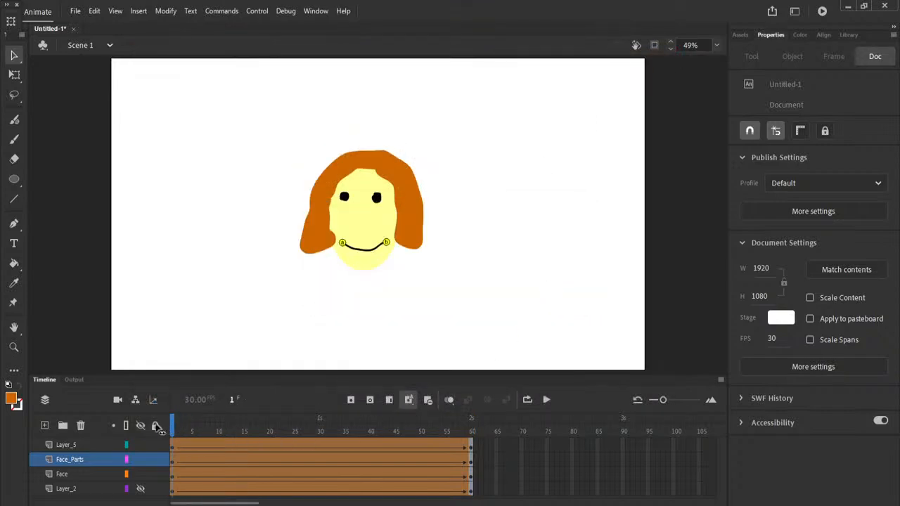
{"action": "left_click", "coordinate": [139, 489]}
{"action": "left_click", "coordinate": [139, 491]}
Review the Export Video/Media settings for the movie and close them without exporting
{"action": "left_click", "coordinate": [75, 10]}
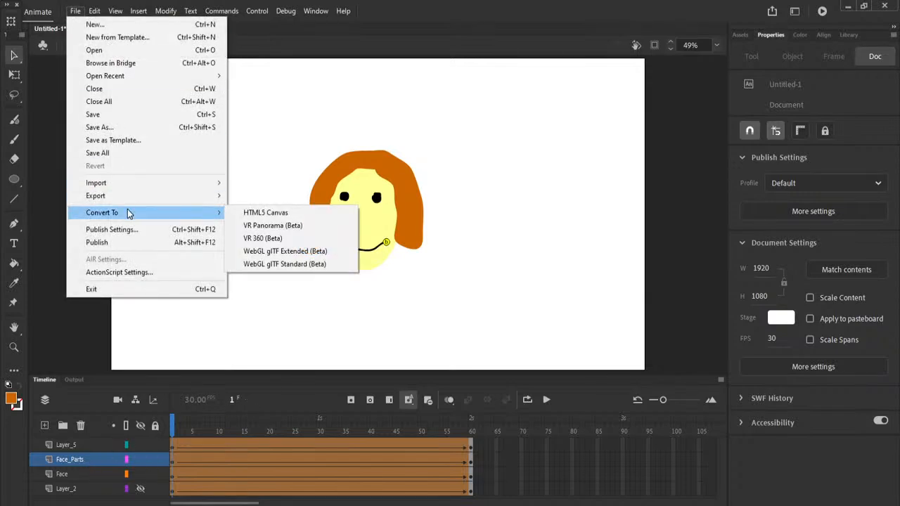
{"action": "mouse_move", "coordinate": [171, 197]}
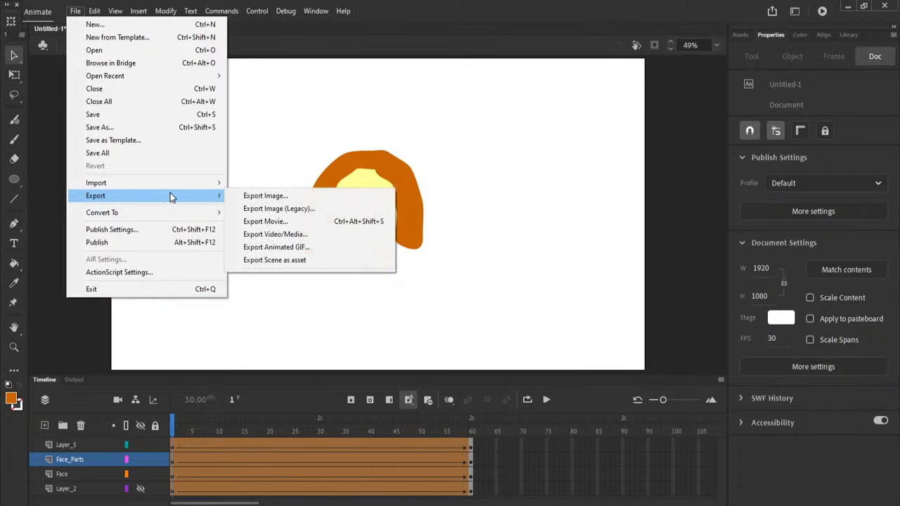
{"action": "left_click", "coordinate": [323, 234]}
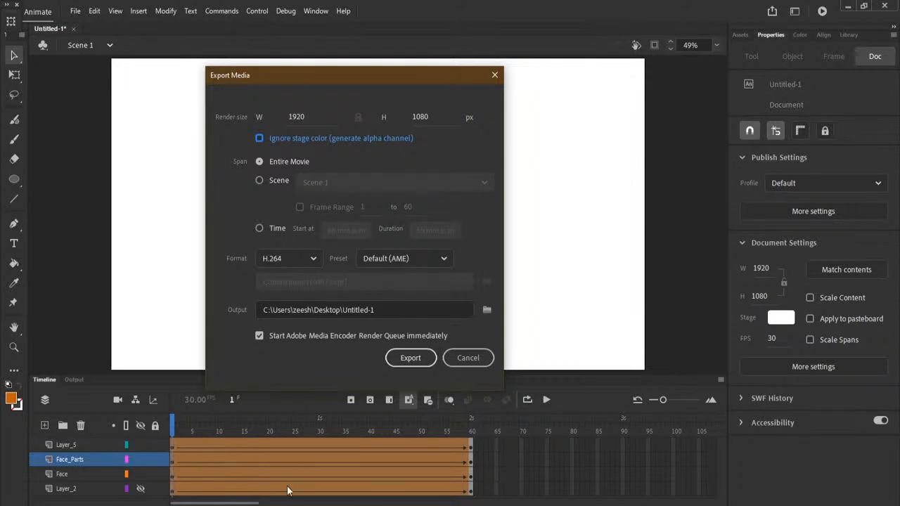
{"action": "left_click", "coordinate": [468, 358]}
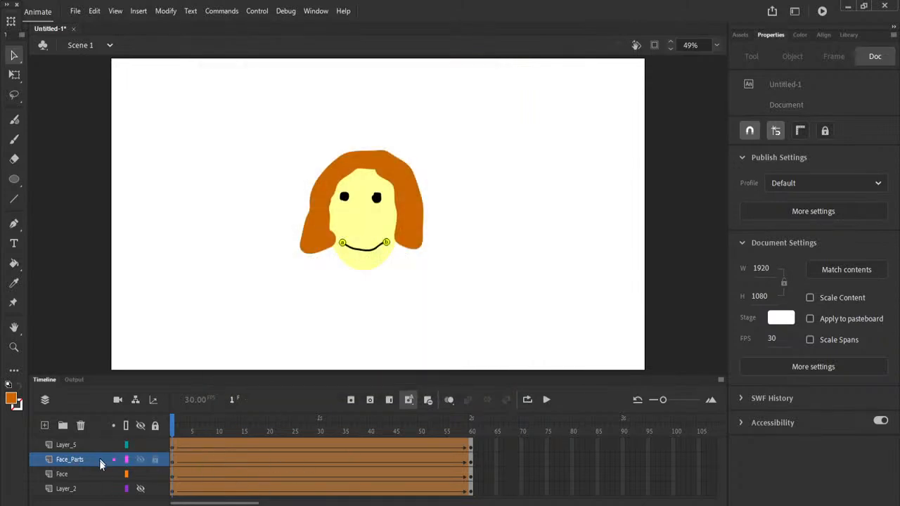
Examine the file types available for Export Movie, including the image sequence formats, and cancel without saving
{"action": "left_click", "coordinate": [75, 13]}
{"action": "mouse_move", "coordinate": [123, 199]}
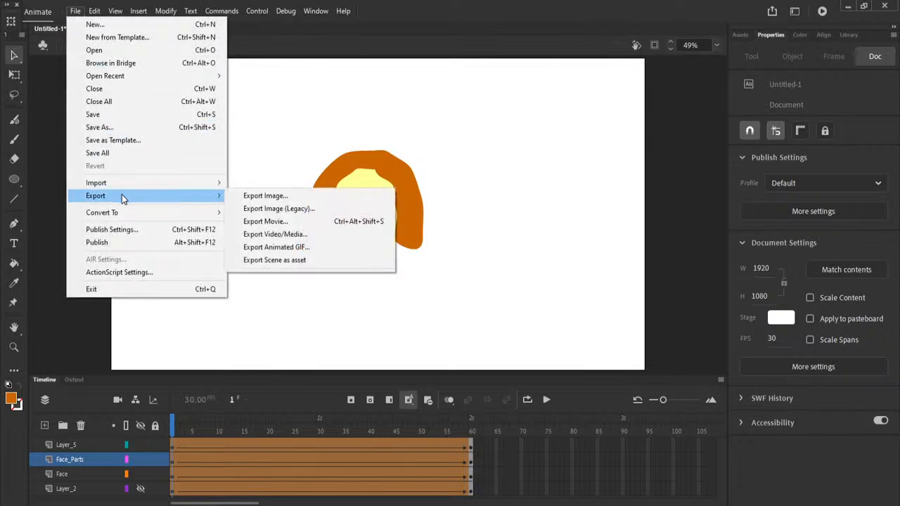
{"action": "left_click", "coordinate": [349, 221]}
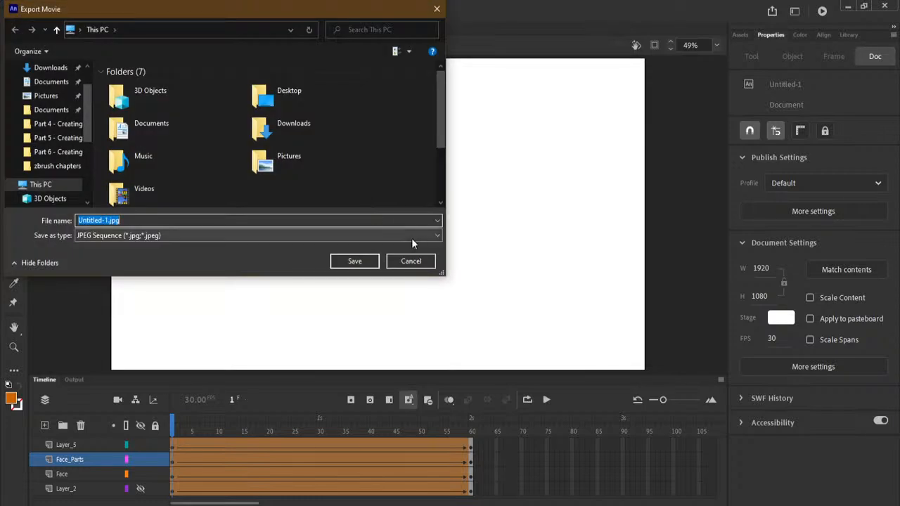
{"action": "left_click", "coordinate": [220, 239]}
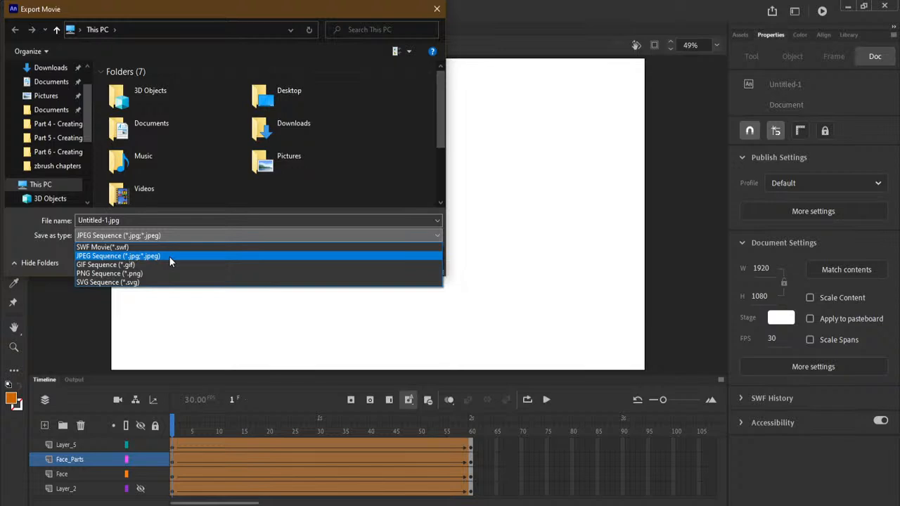
{"action": "left_click", "coordinate": [53, 244]}
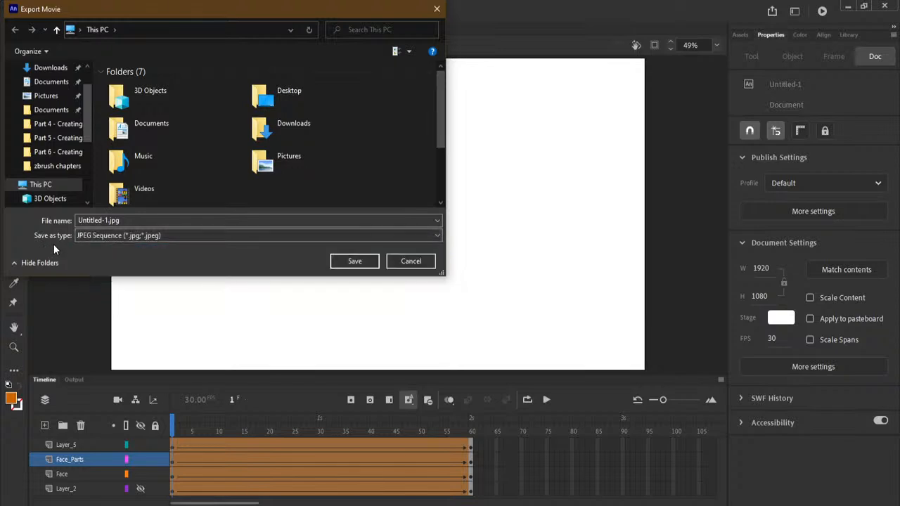
{"action": "left_click", "coordinate": [398, 262]}
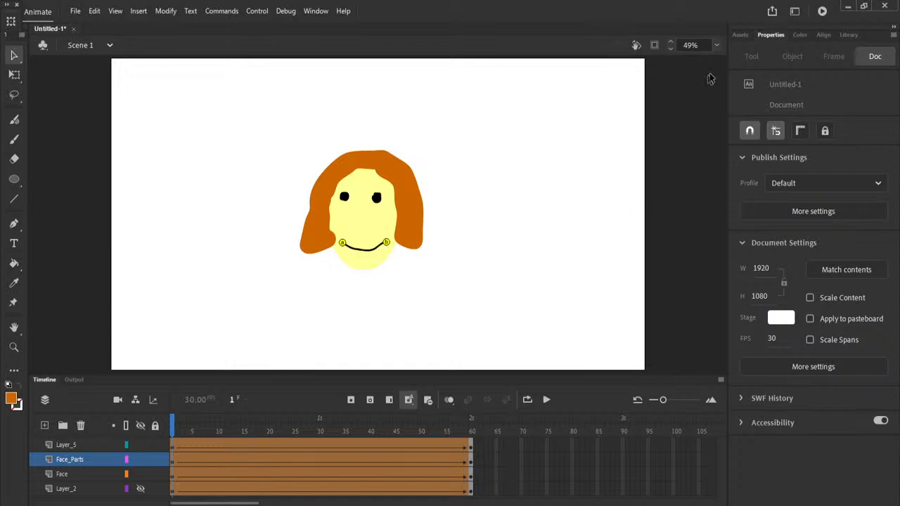
{"action": "left_click", "coordinate": [716, 45]}
{"action": "left_click", "coordinate": [727, 71]}
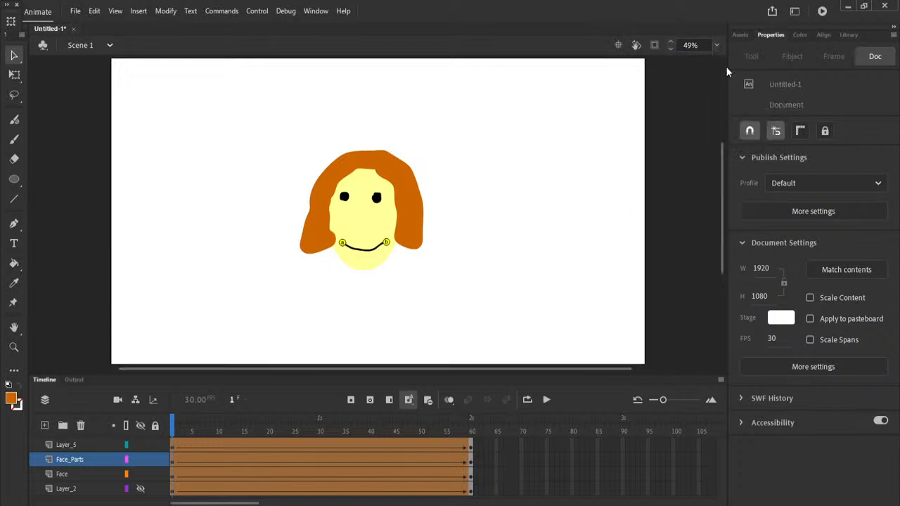